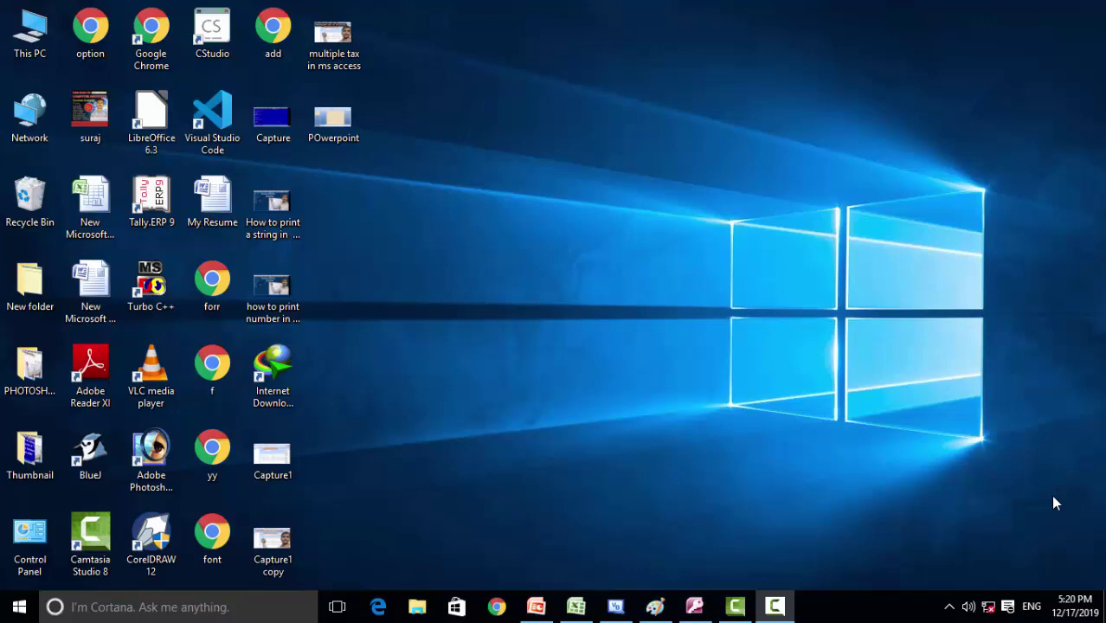
Search the Start menu for 'access' to find Microsoft Access
key(super)
text(acc)
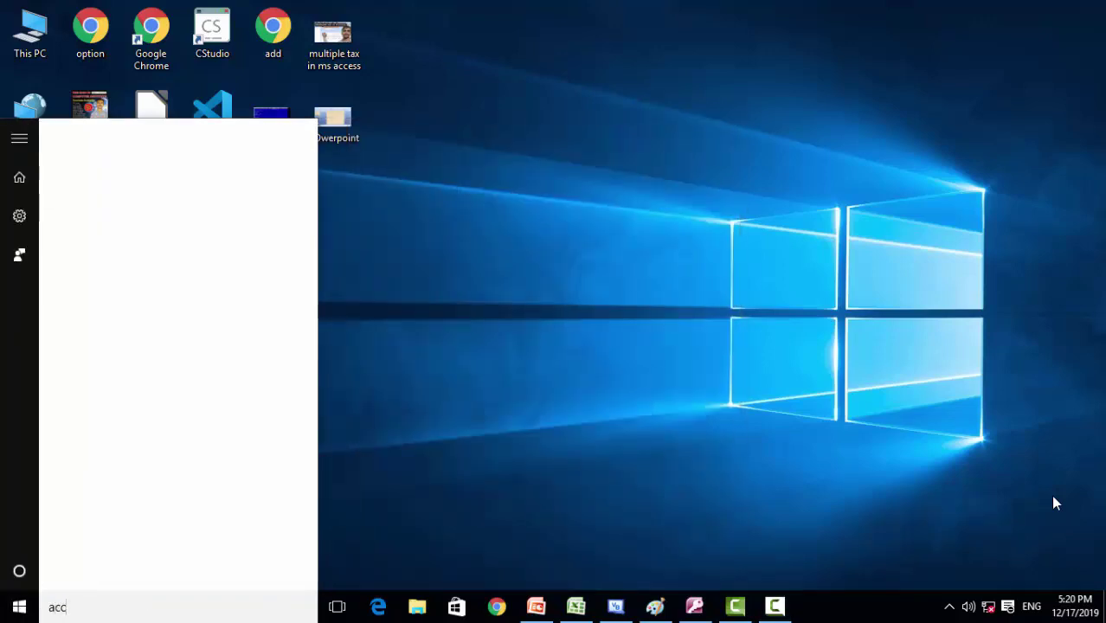
text(es)
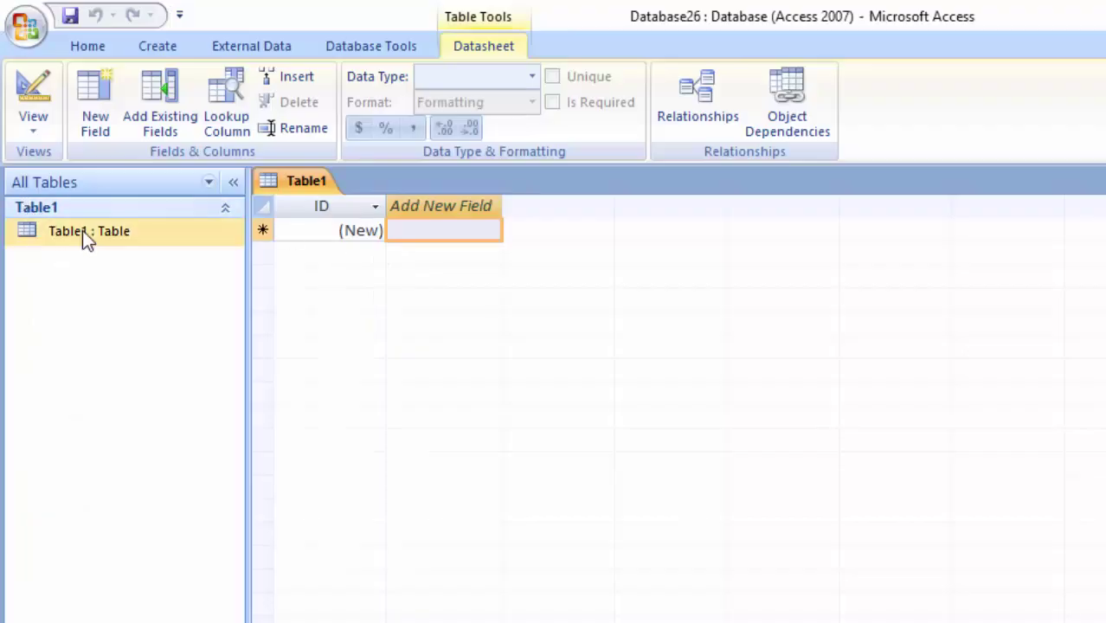
Switch Table1 to Design view, saving it as 'Student ID'
click(33, 141)
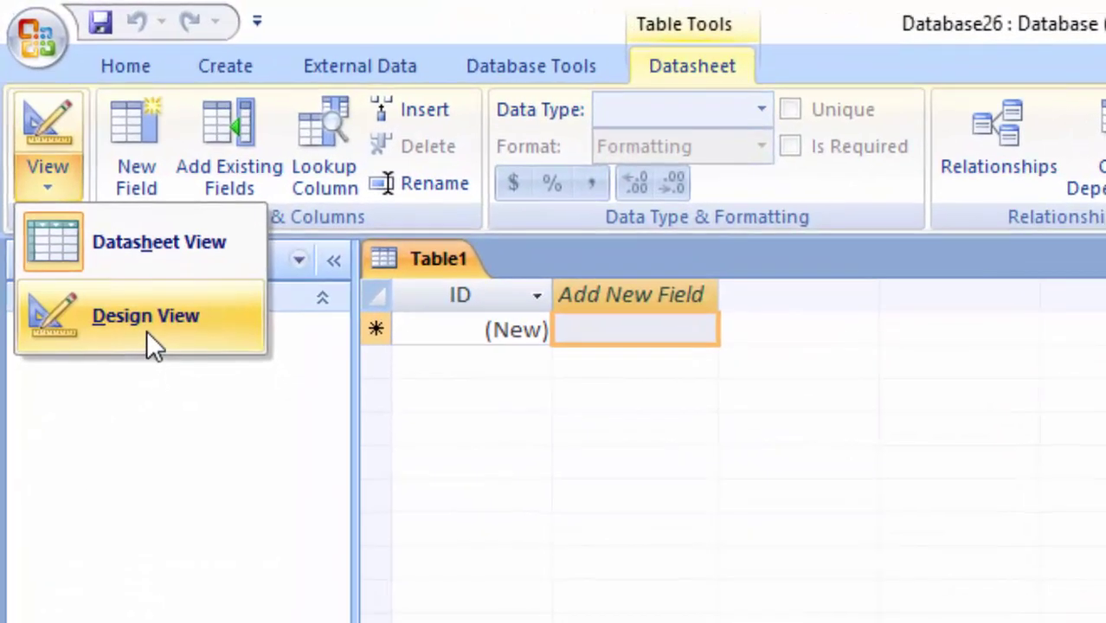
click(125, 257)
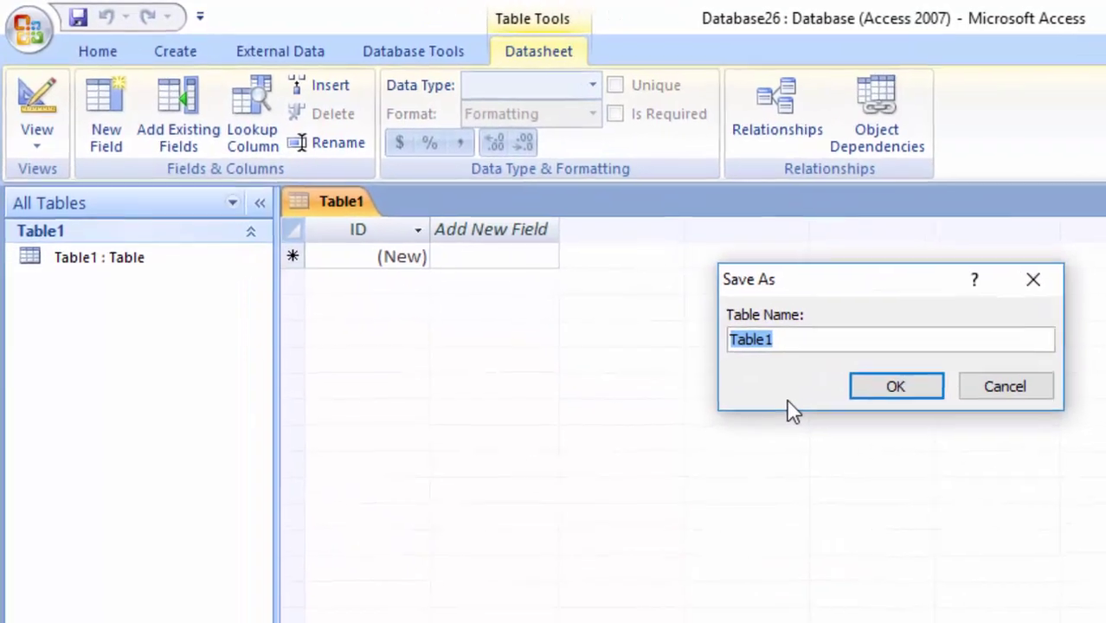
text(Studen)
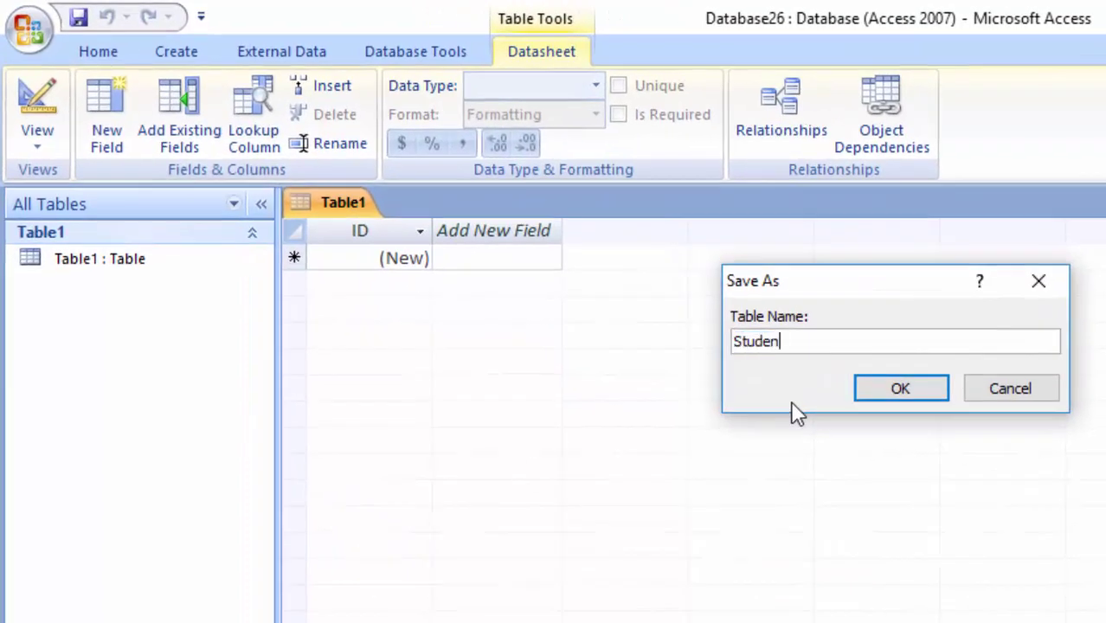
text(t ID)
key(Return)
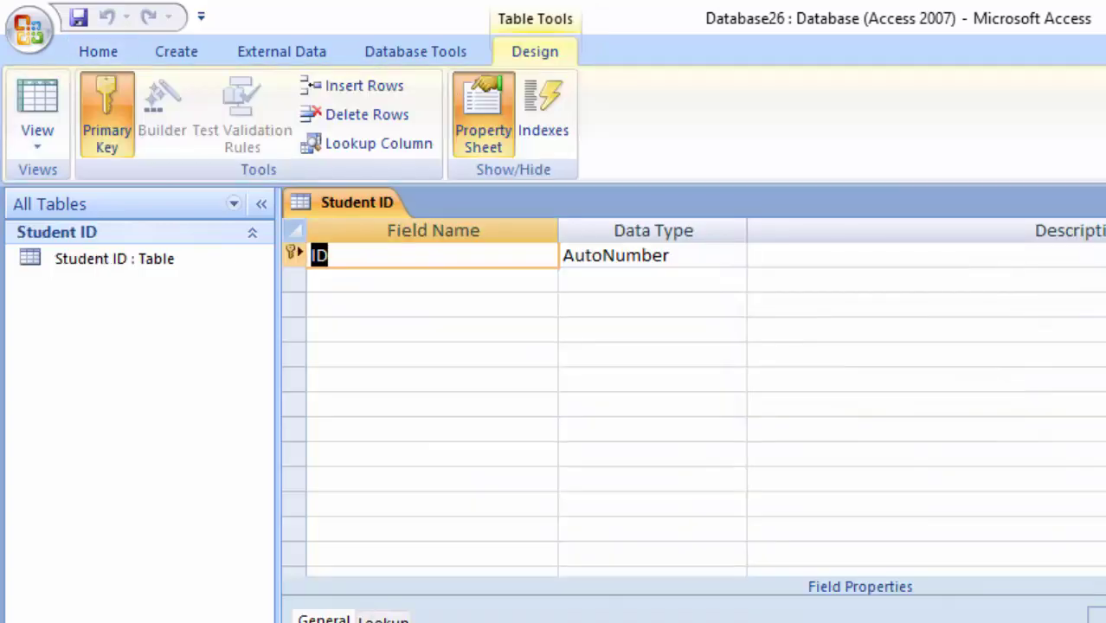
Rename the ID field to Roll No and set its data type to Text
text(Roll N)
text(o)
key(Tab)
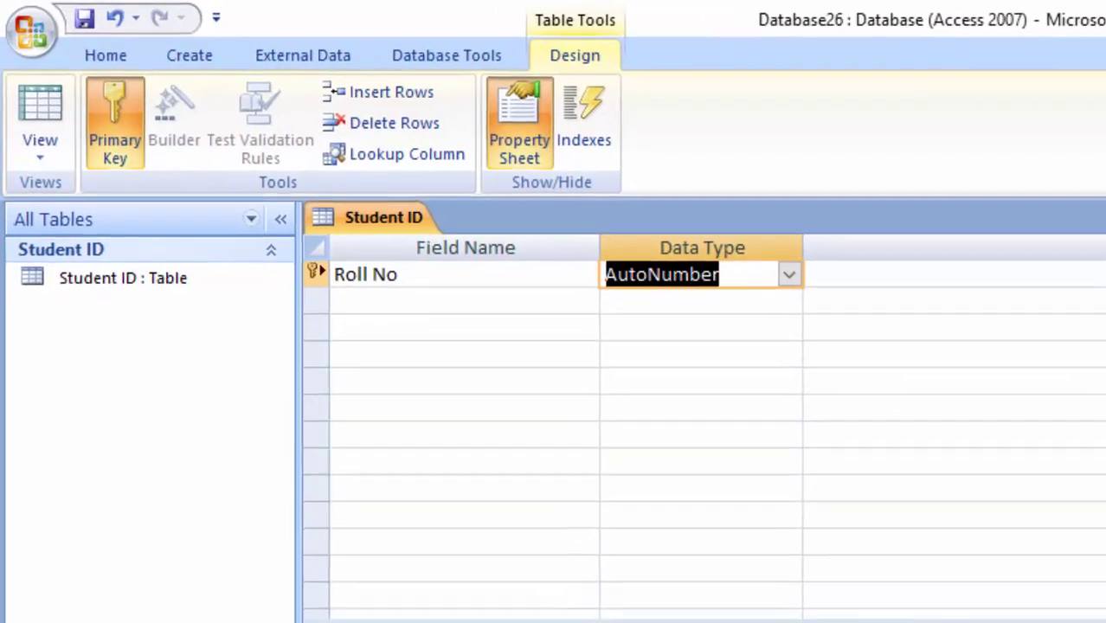
key(Tab)
key(Tab)
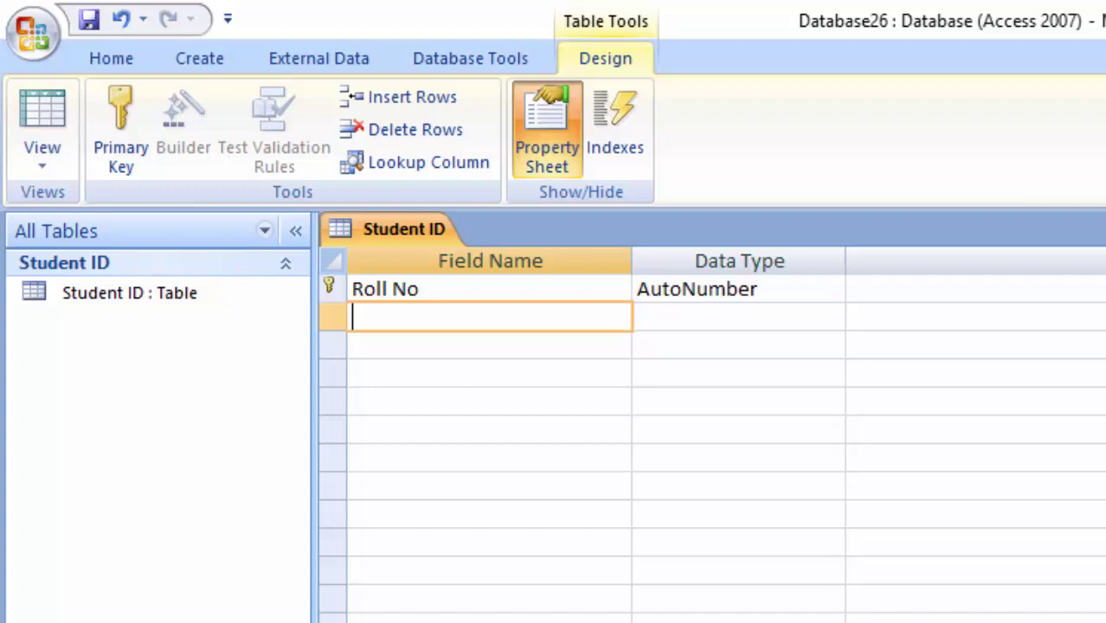
key(shift+Tab)
key(shift+Tab)
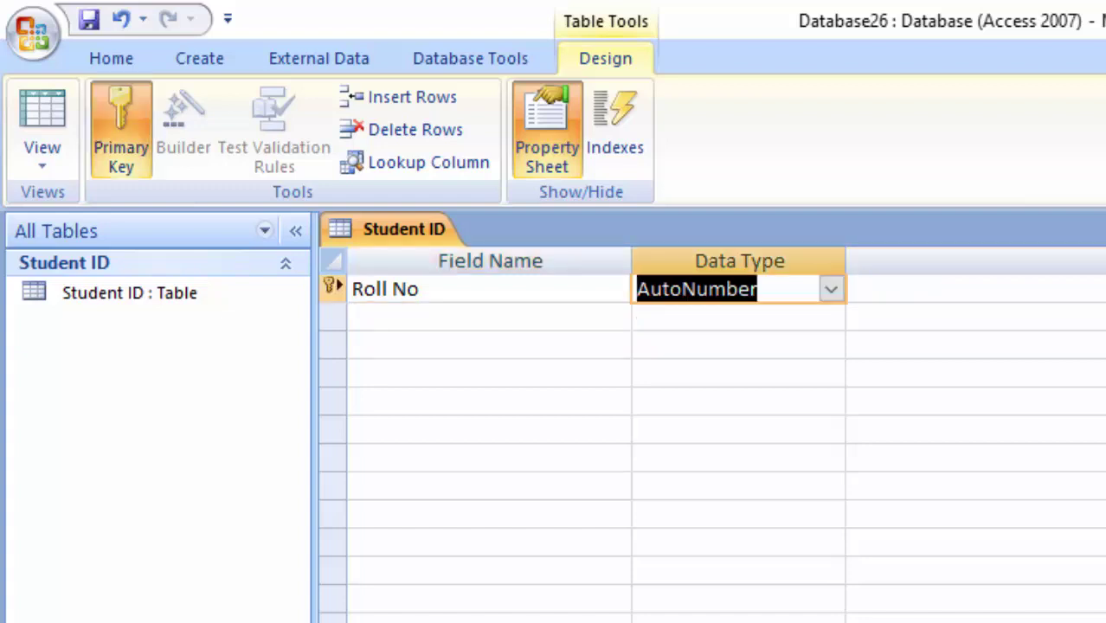
text(text)
key(Tab)
key(Tab)
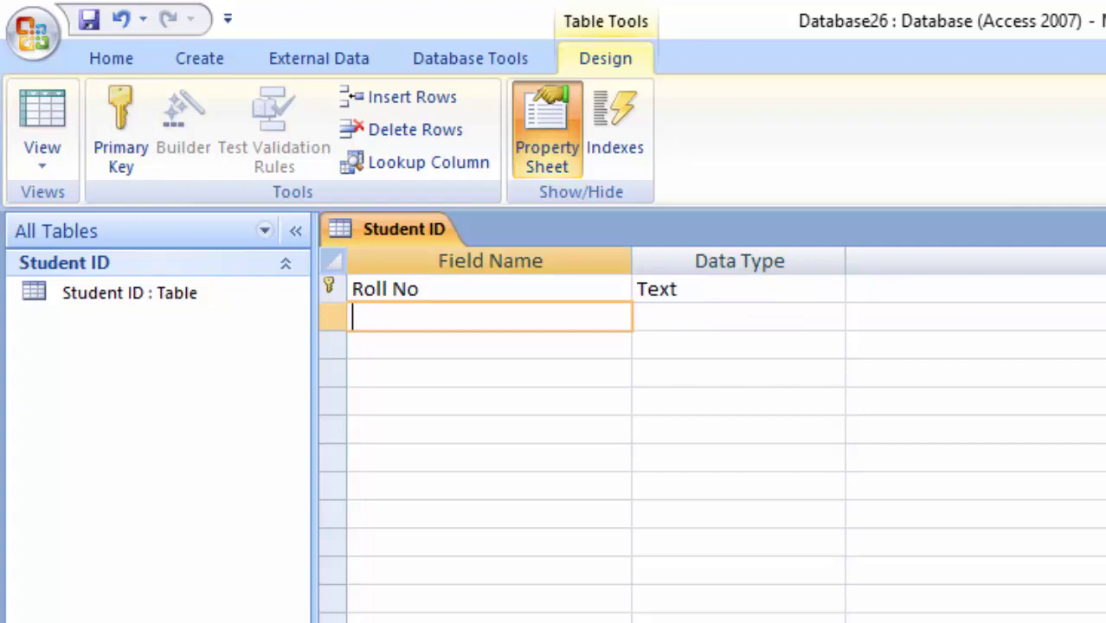
Add a Student's name field of type Text
text(Student)
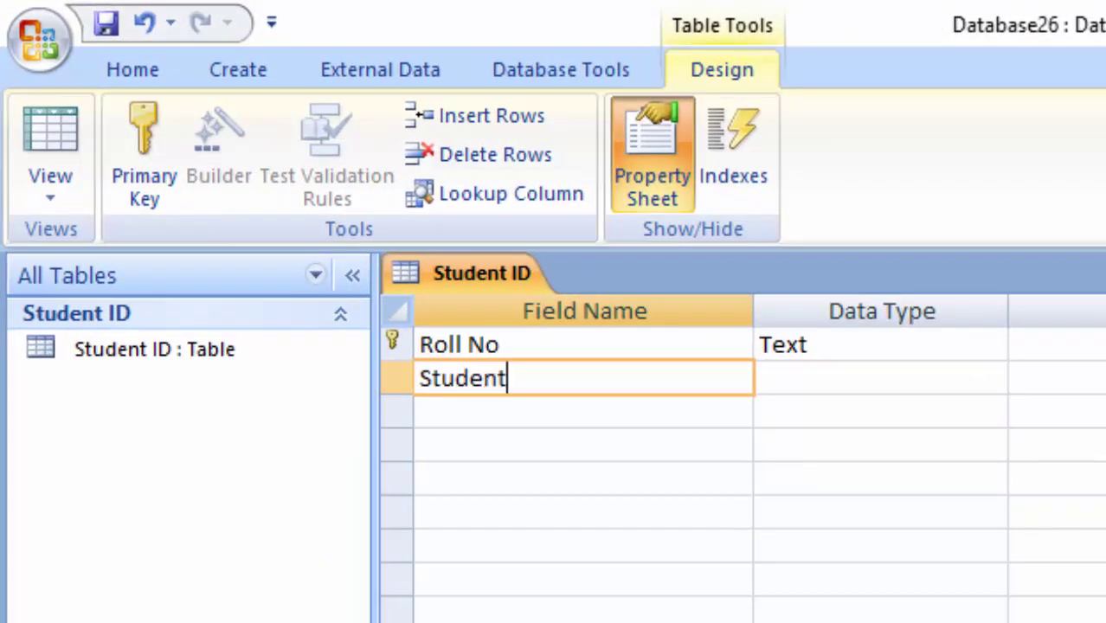
text('s naME)
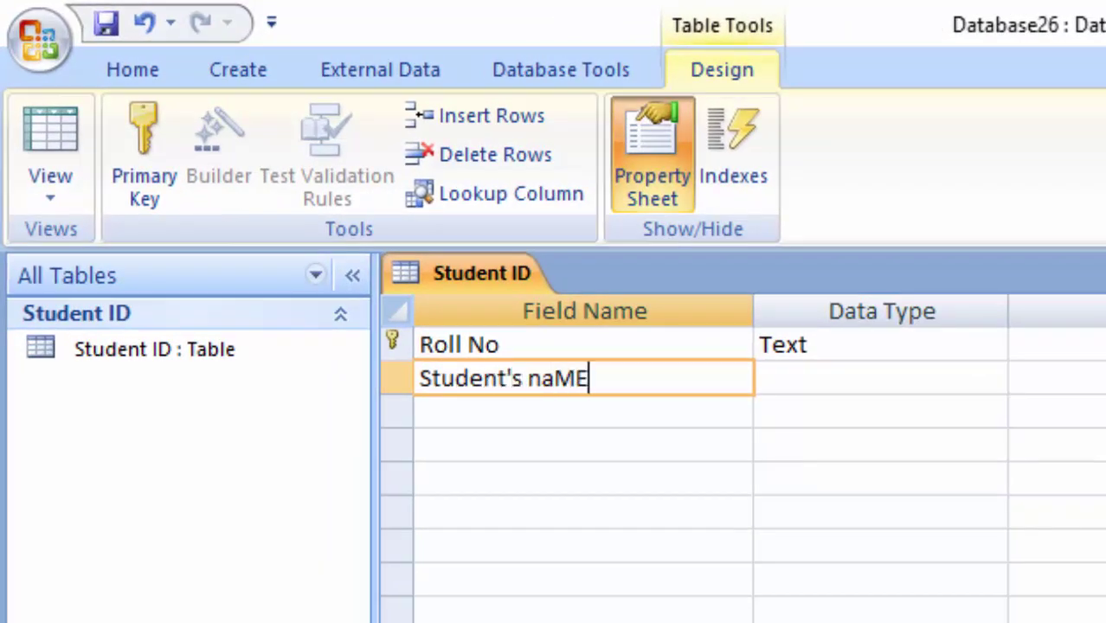
key(BackSpace)
key(BackSpace)
key(BackSpace)
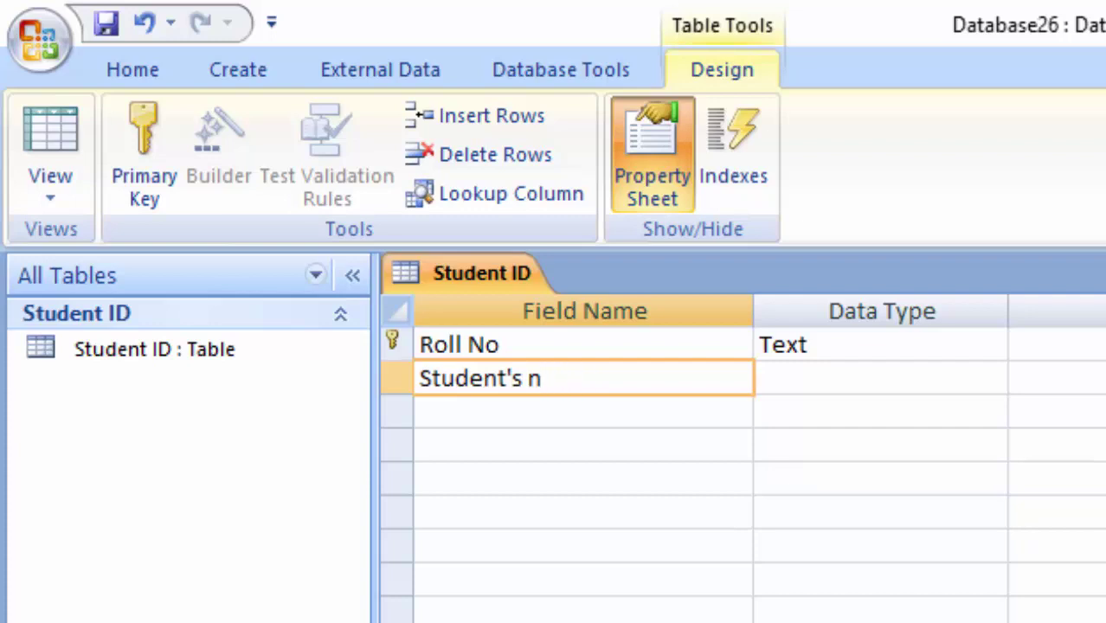
text(anem)
key(BackSpace)
key(BackSpace)
key(BackSpace)
text(me)
key(Tab)
text(text)
key(Tab)
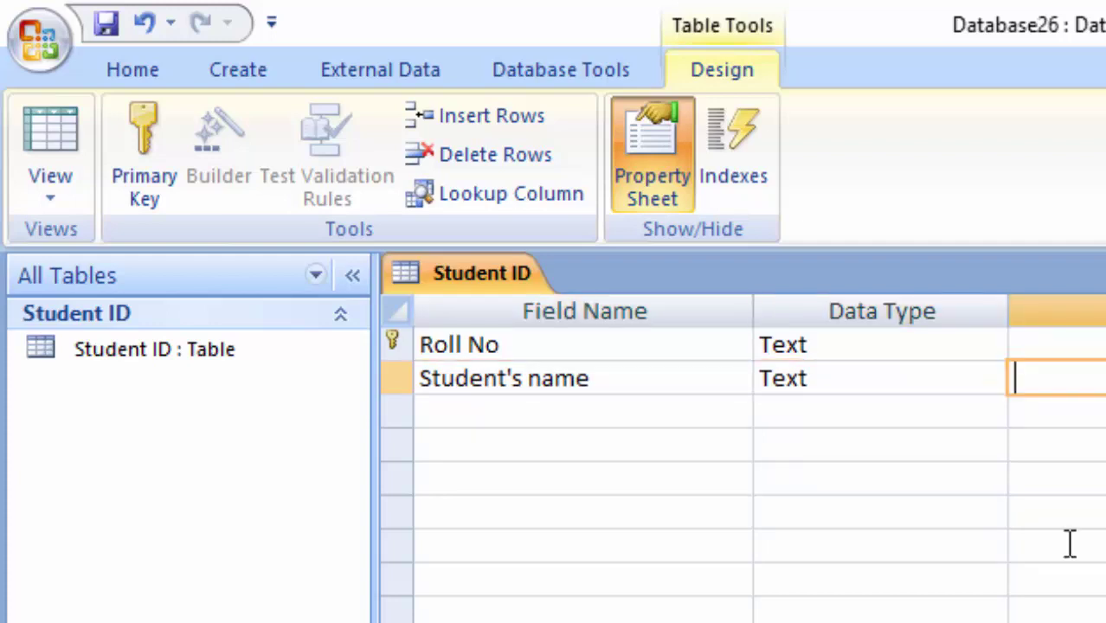
key(Tab)
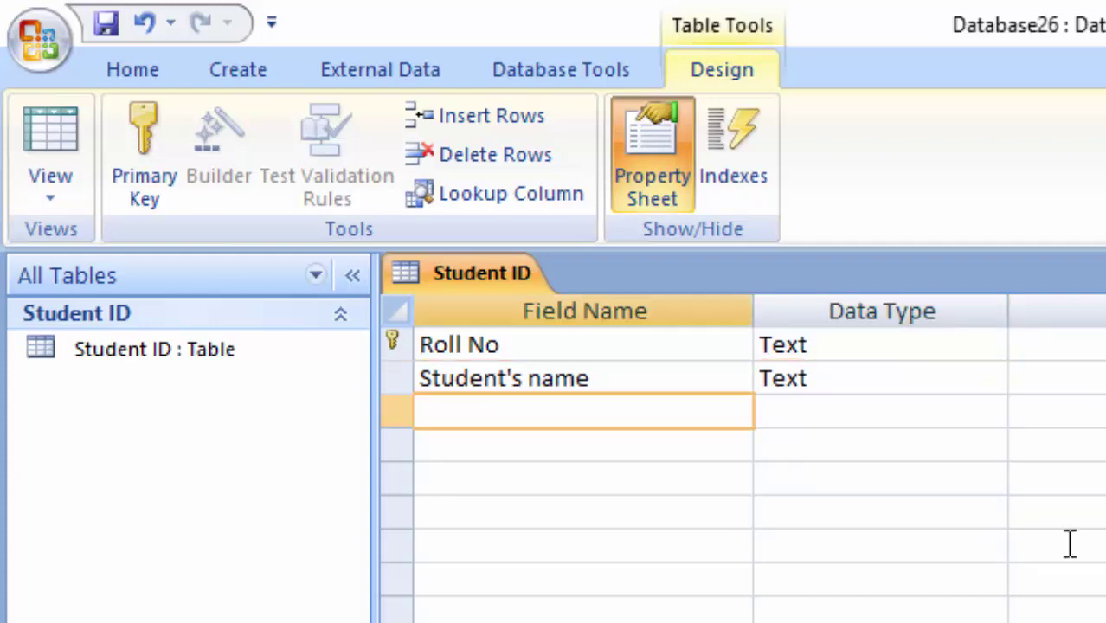
Add a Father's name field, keeping the Text type
text(f)
key(BackSpace)
text(fA)
key(BackSpace)
key(BackSpace)
text(Fa)
key(BackSpace)
key(BackSpace)
text(Fateh)
key(BackSpace)
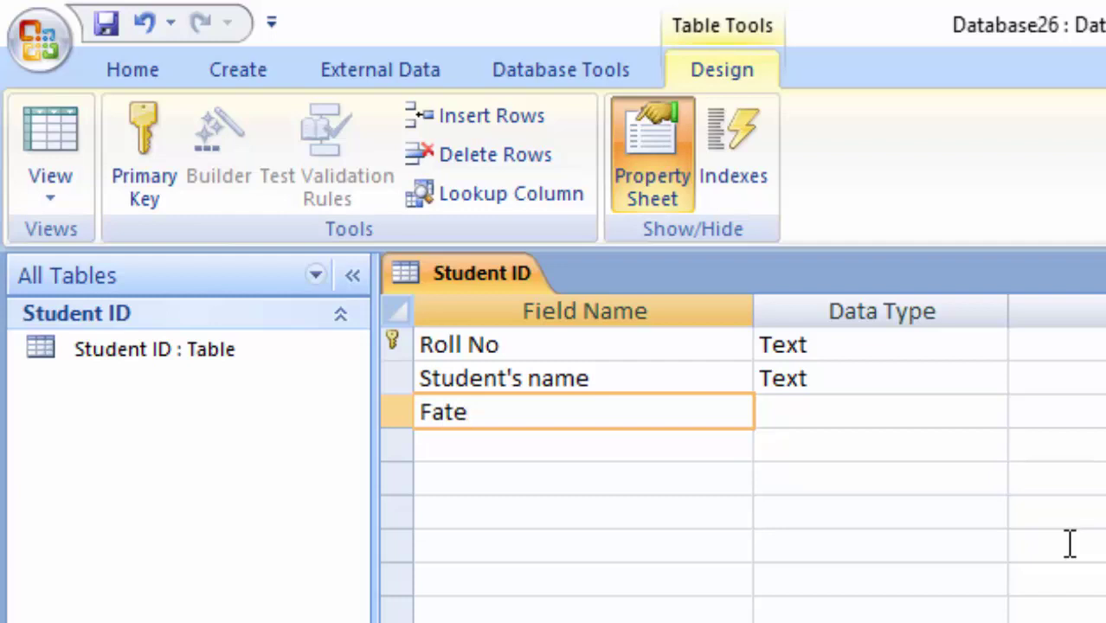
key(BackSpace)
key(BackSpace)
text(ther's n)
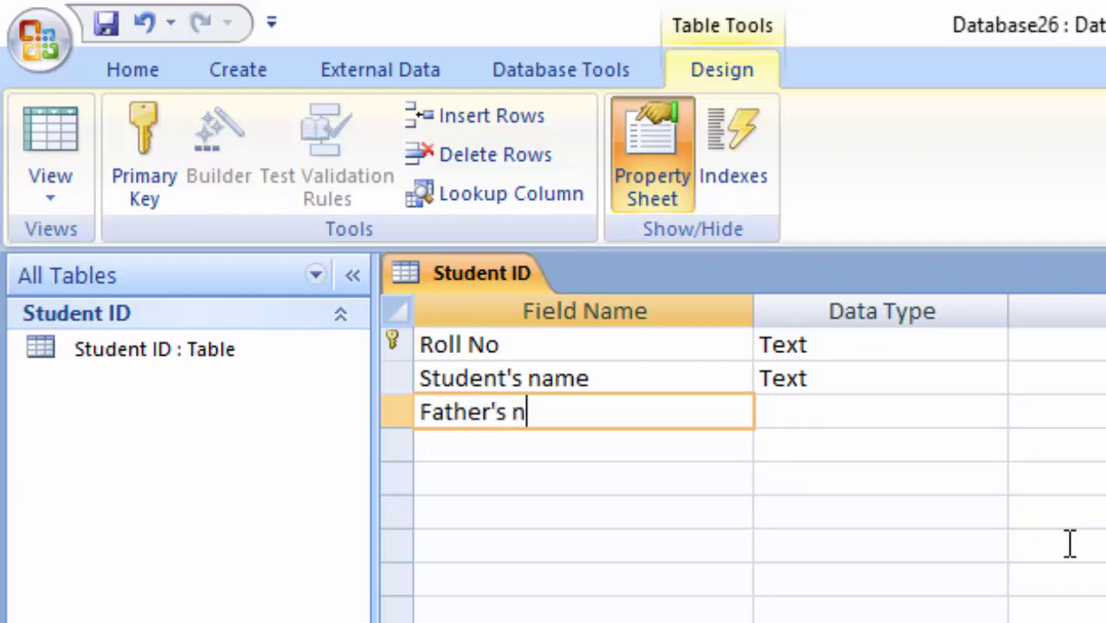
text(amer)
key(BackSpace)
key(Tab)
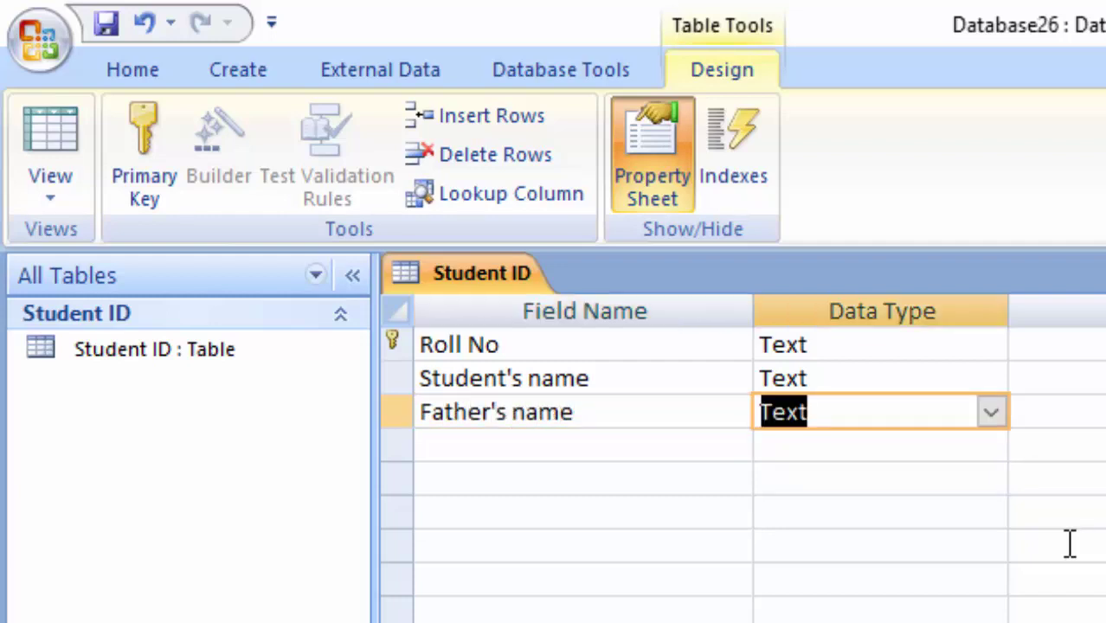
key(Tab)
key(Tab)
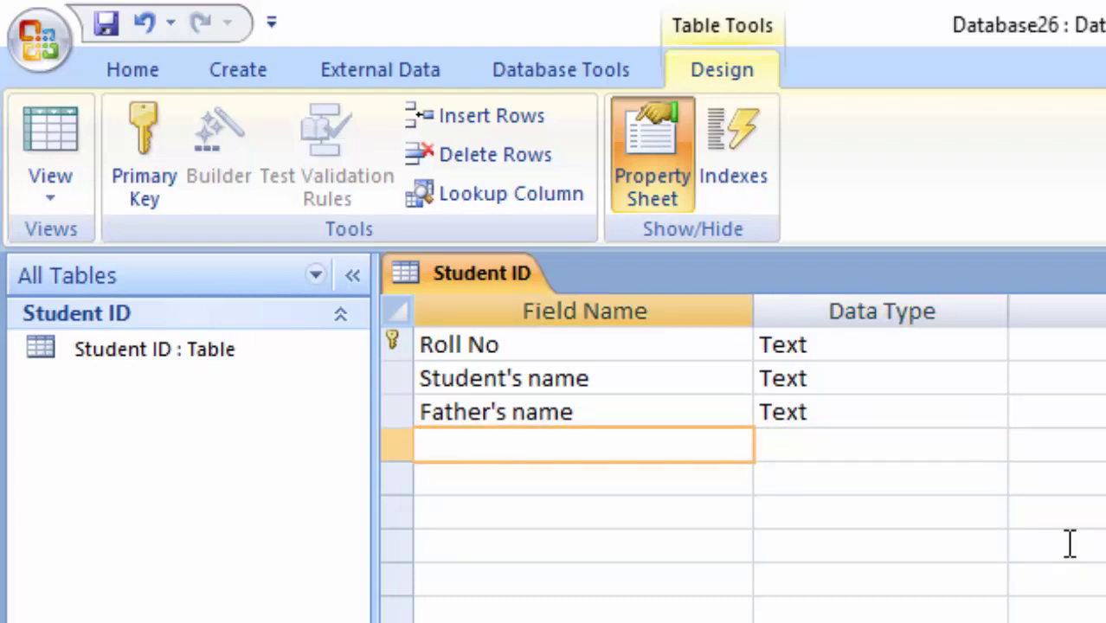
Add Mother's name and Address as Text fields
text(Moth)
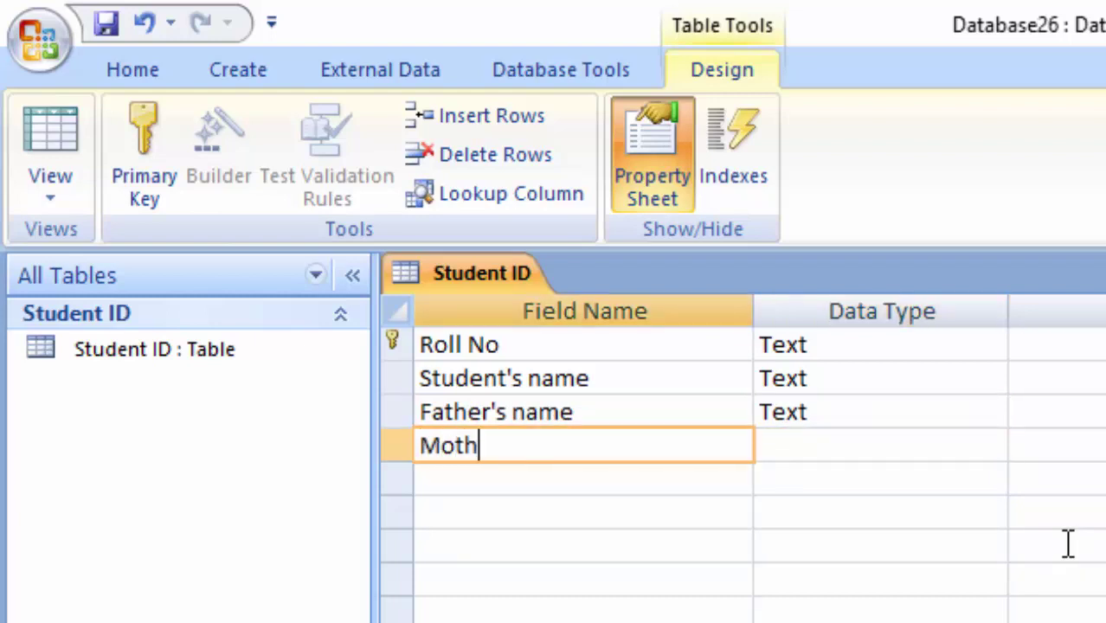
text(er's name)
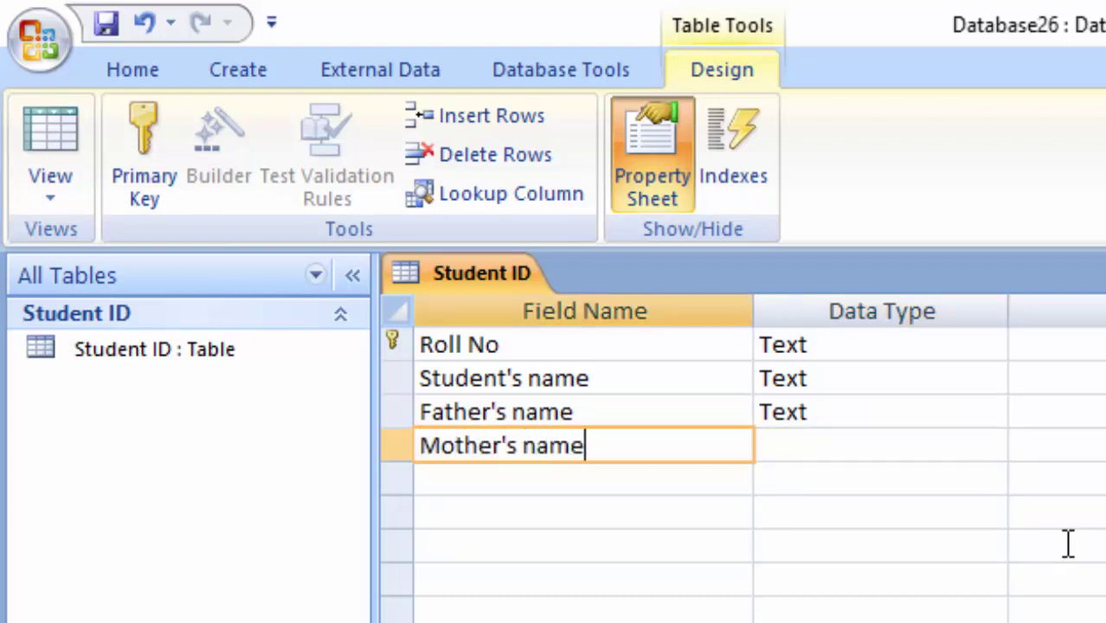
key(Tab)
key(Tab)
key(Tab)
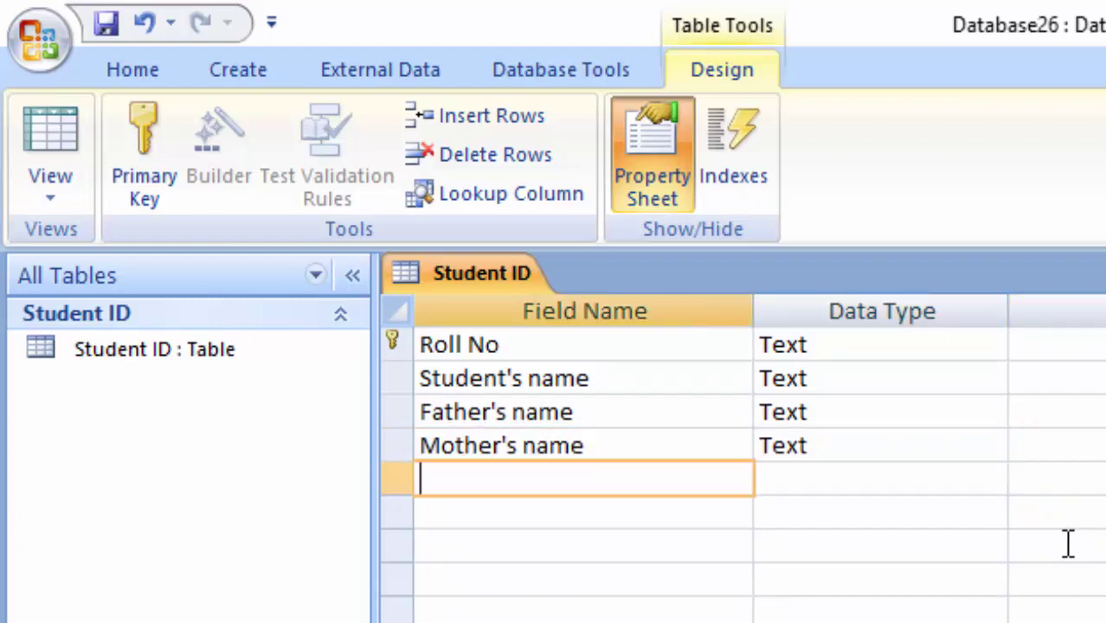
text(Address)
key(Tab)
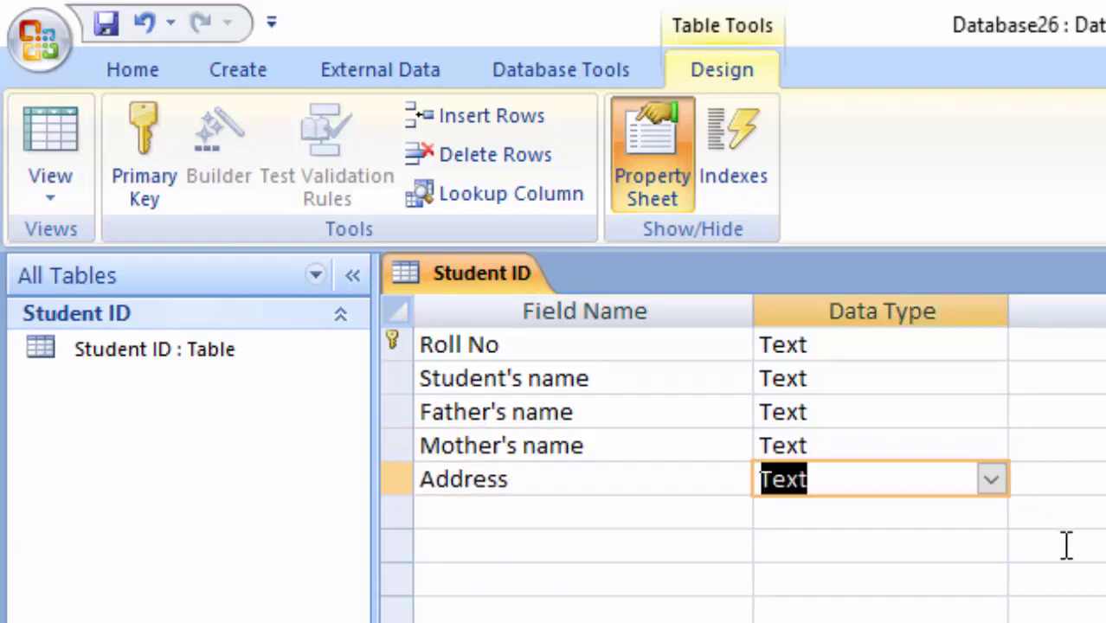
key(Tab)
key(Tab)
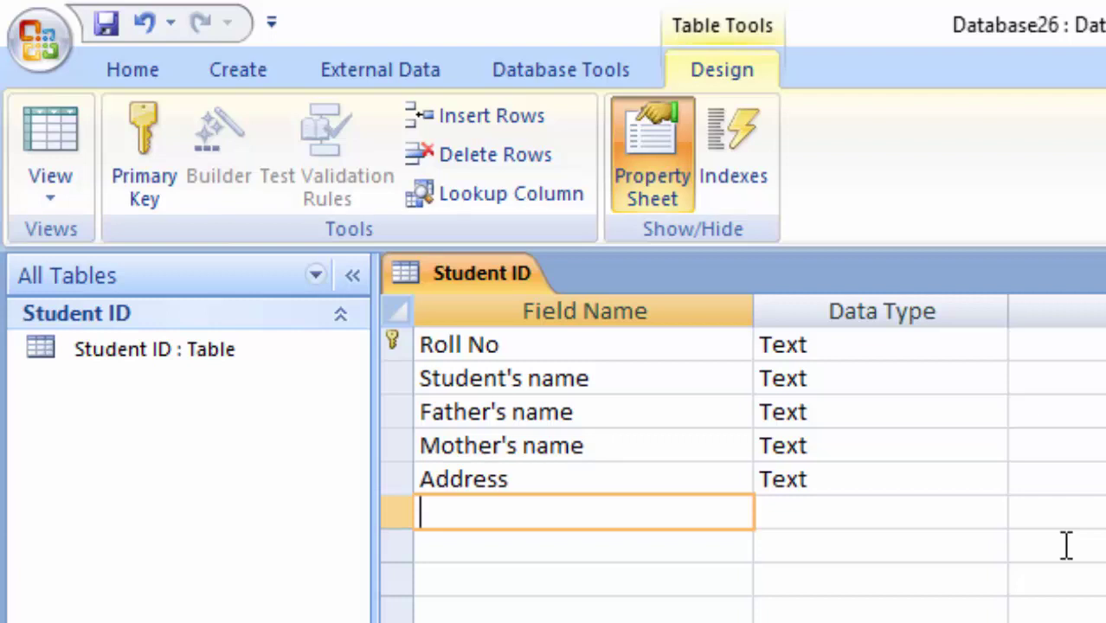
Save the Student ID table design and open it in Datasheet view
click(26, 47)
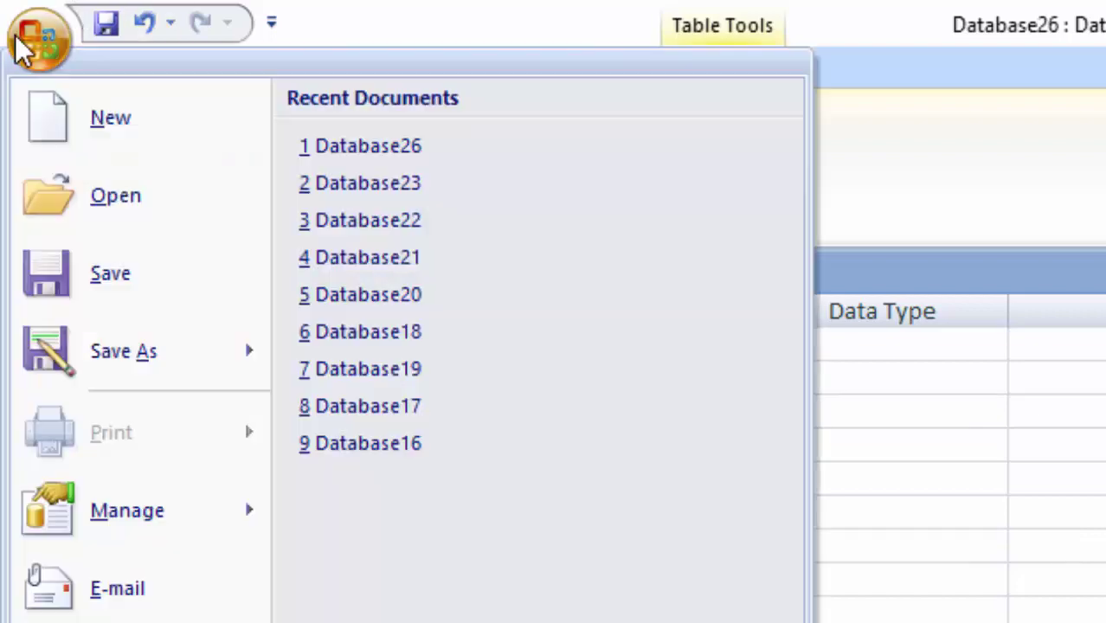
click(81, 282)
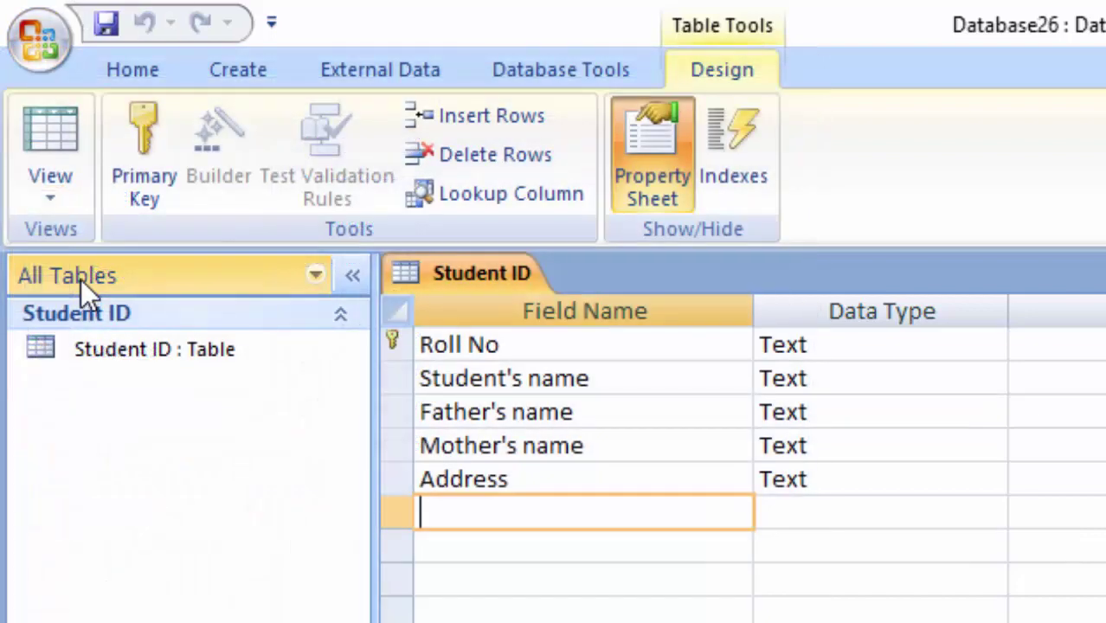
double_click(134, 364)
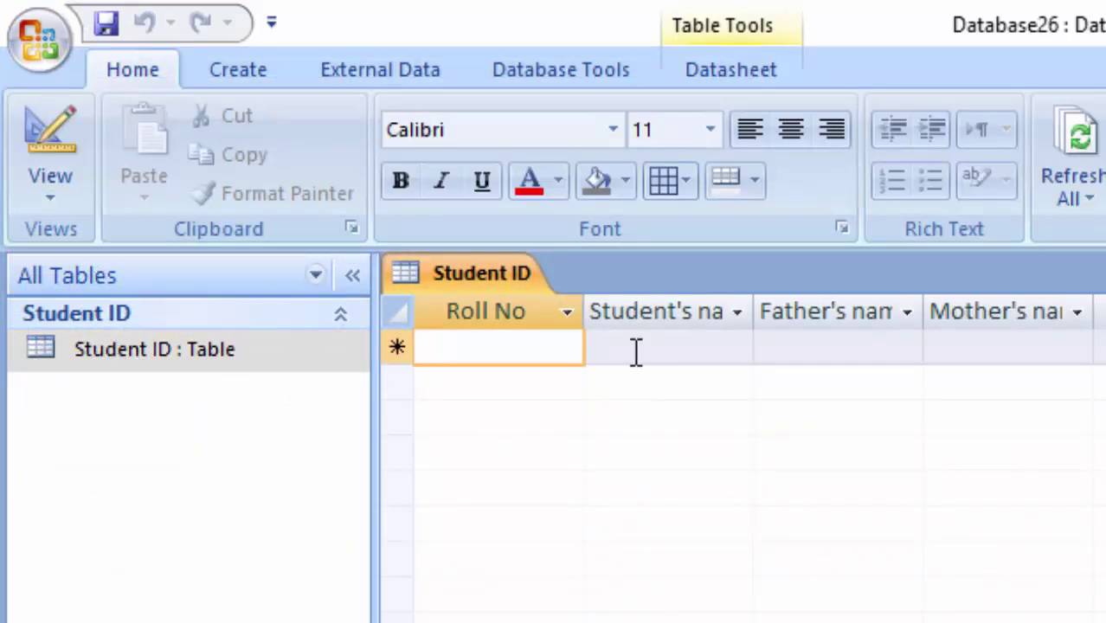
click(635, 349)
click(545, 347)
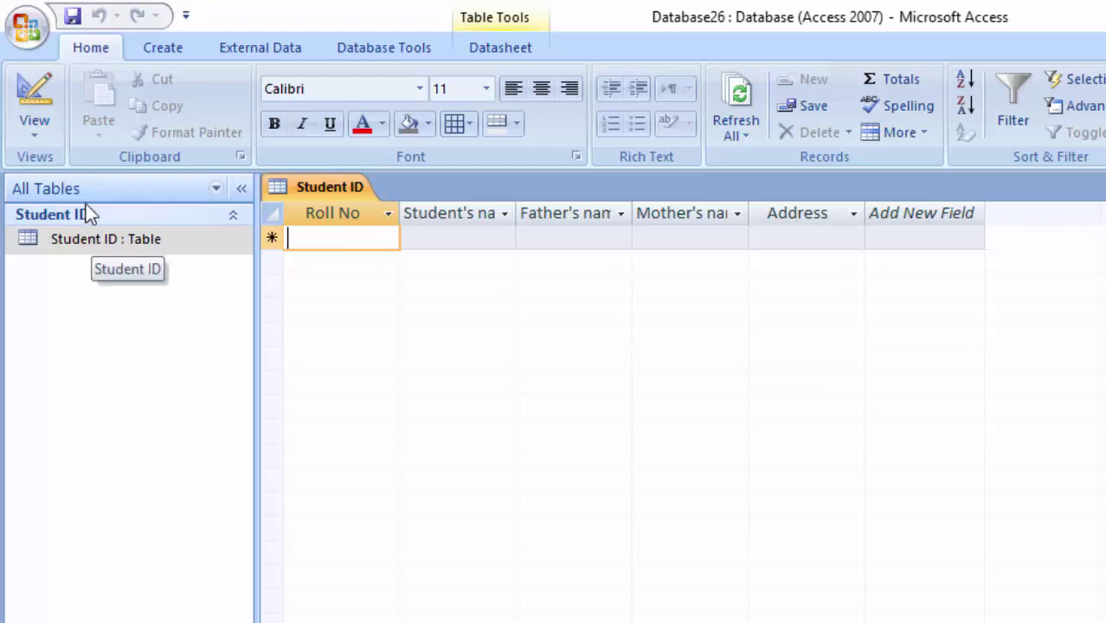
Create a new blank table and open Table1 in Design view
click(162, 47)
click(40, 123)
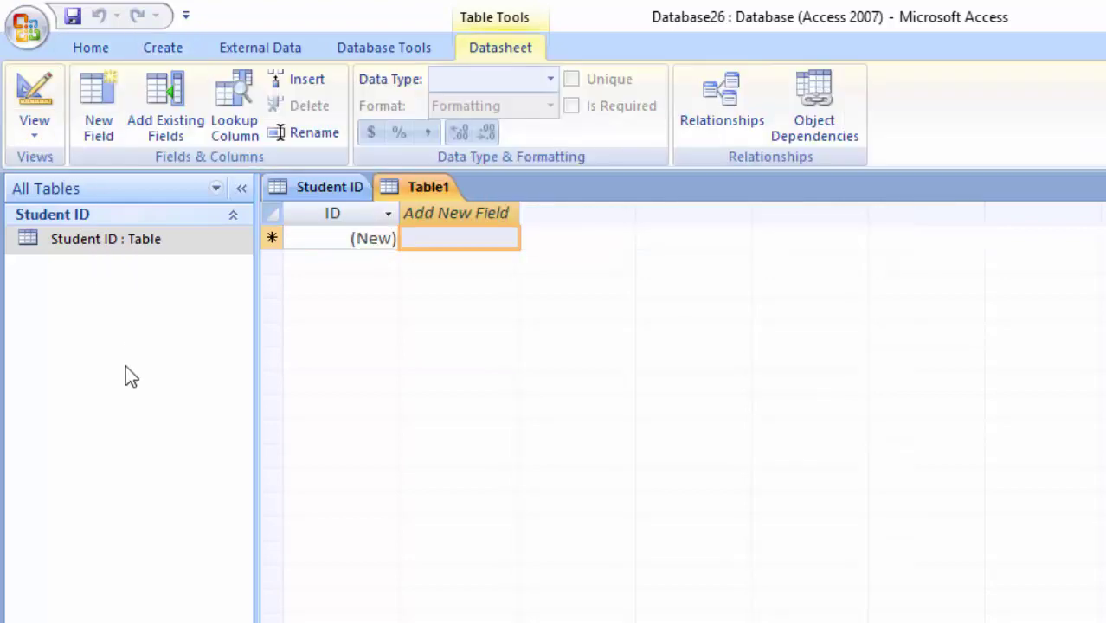
click(122, 294)
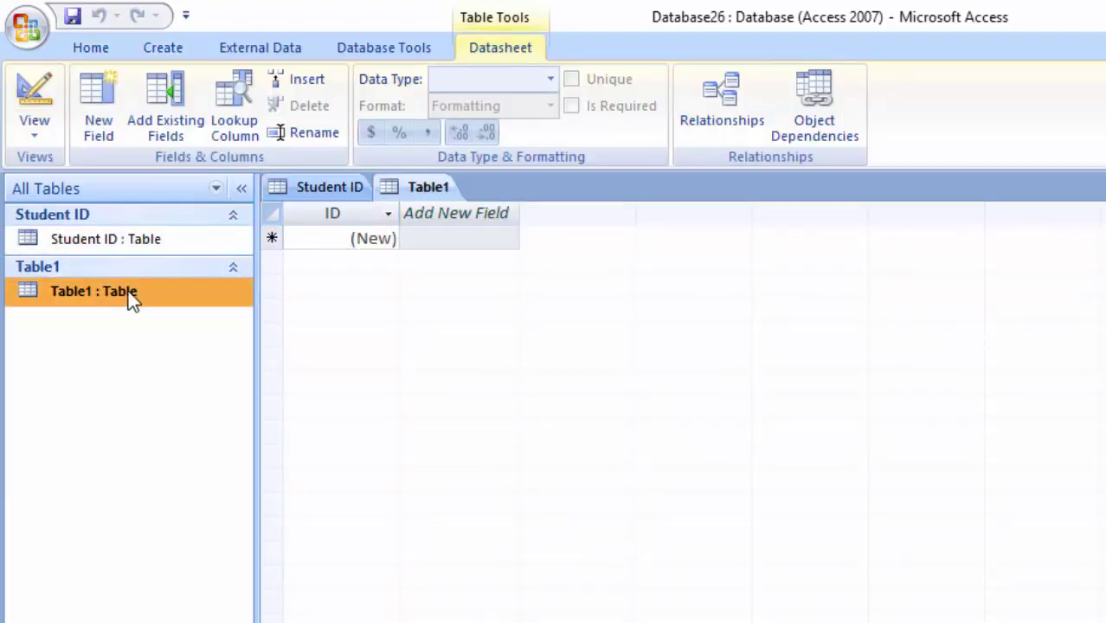
right_click(129, 294)
click(182, 332)
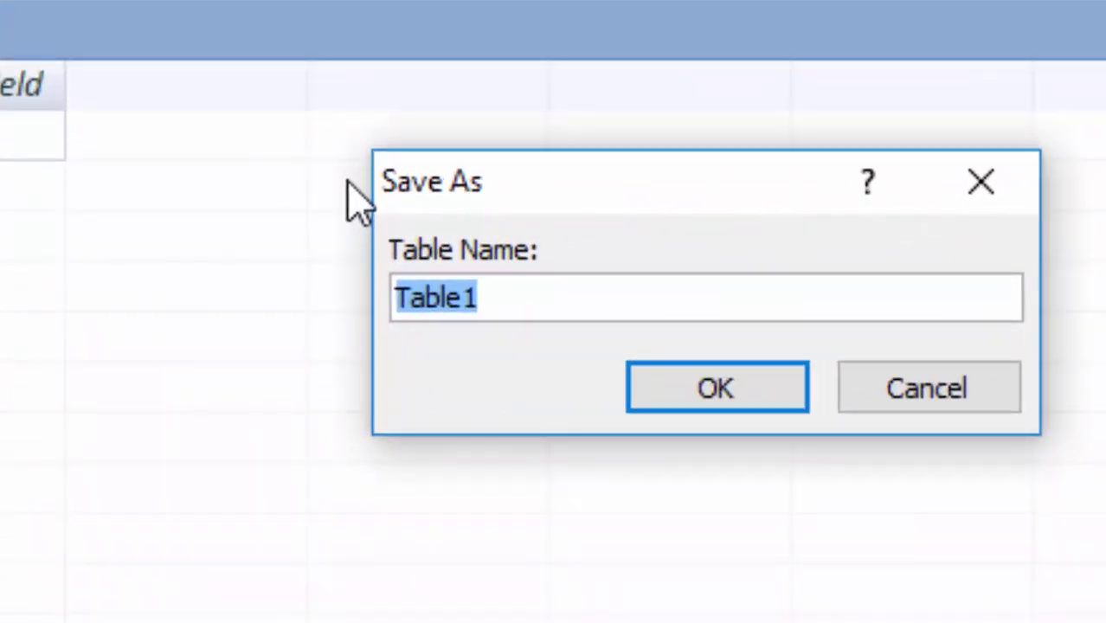
Save the new table under the name 'Student Q'
text(St)
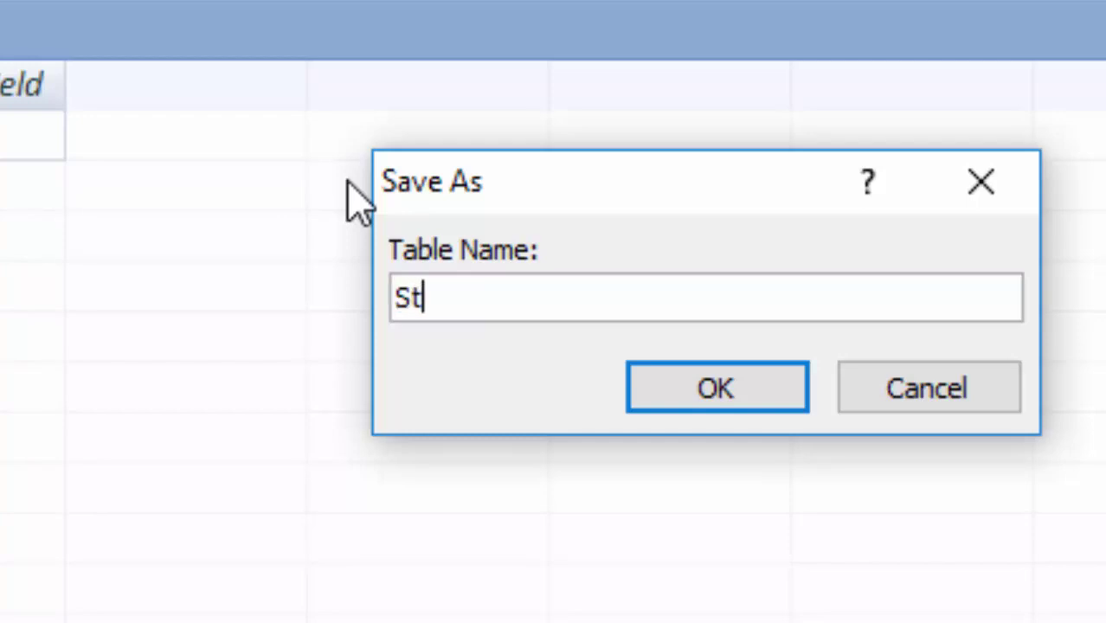
text(u)
text(den)
text(t)
key(BackSpace)
text(e)
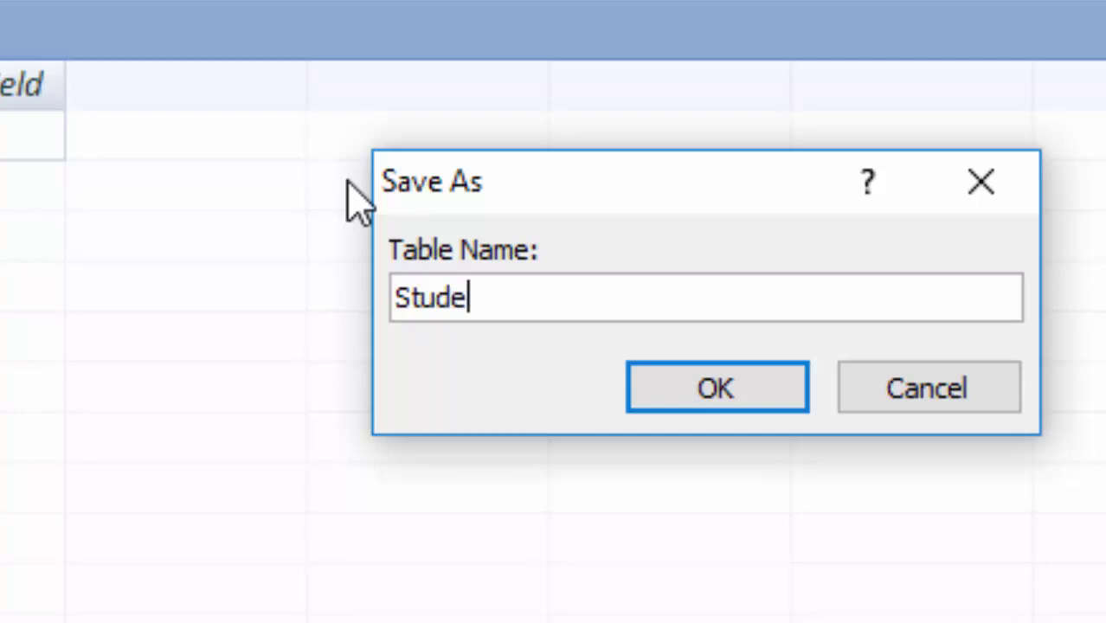
text(nt Q)
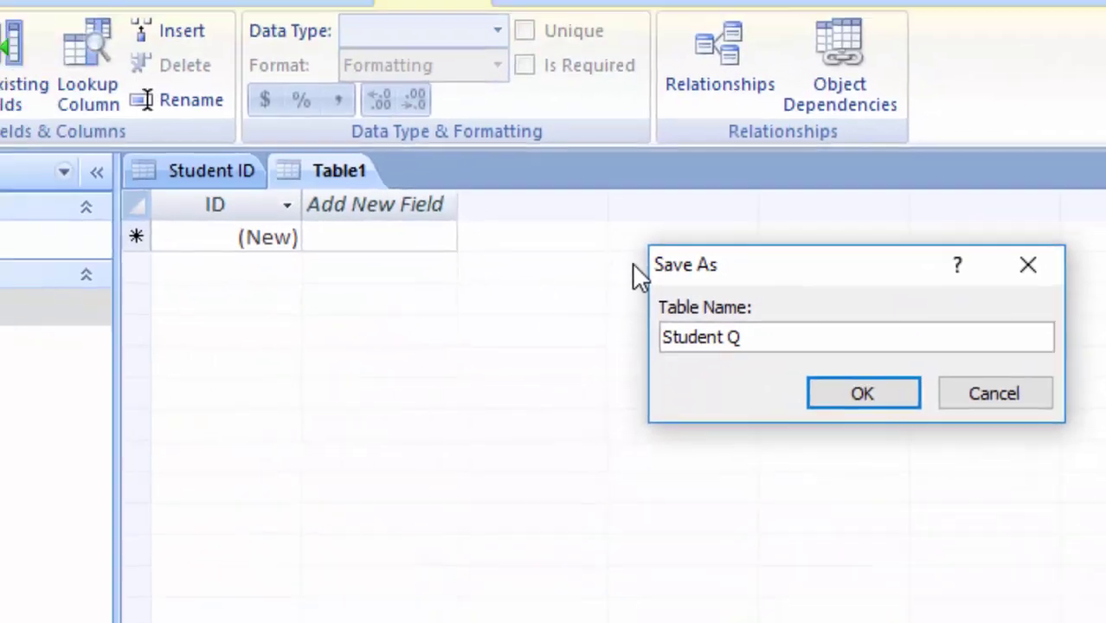
key(Return)
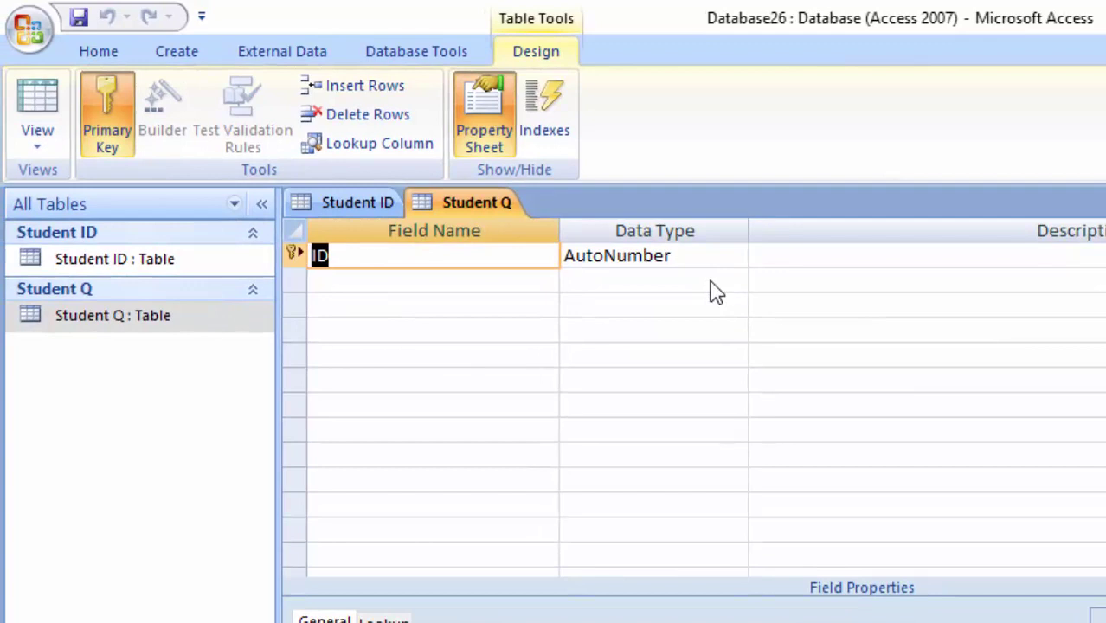
Rename the ID field to Reg Id with Number as its data type
text(Reg Idq)
key(Tab)
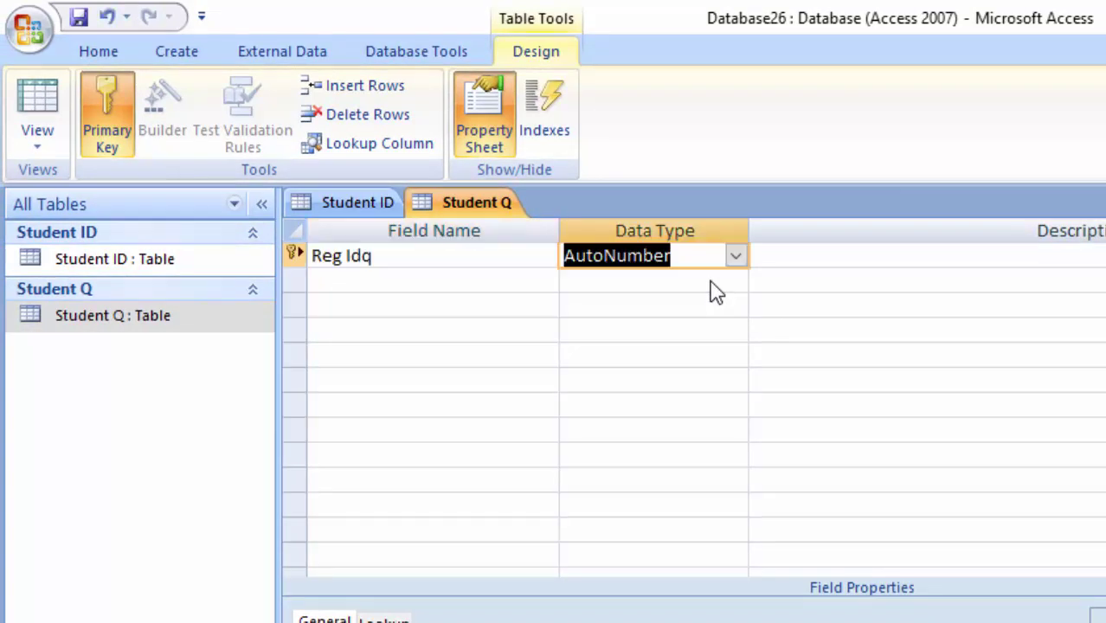
key(shift+Tab)
key(F2)
key(BackSpace)
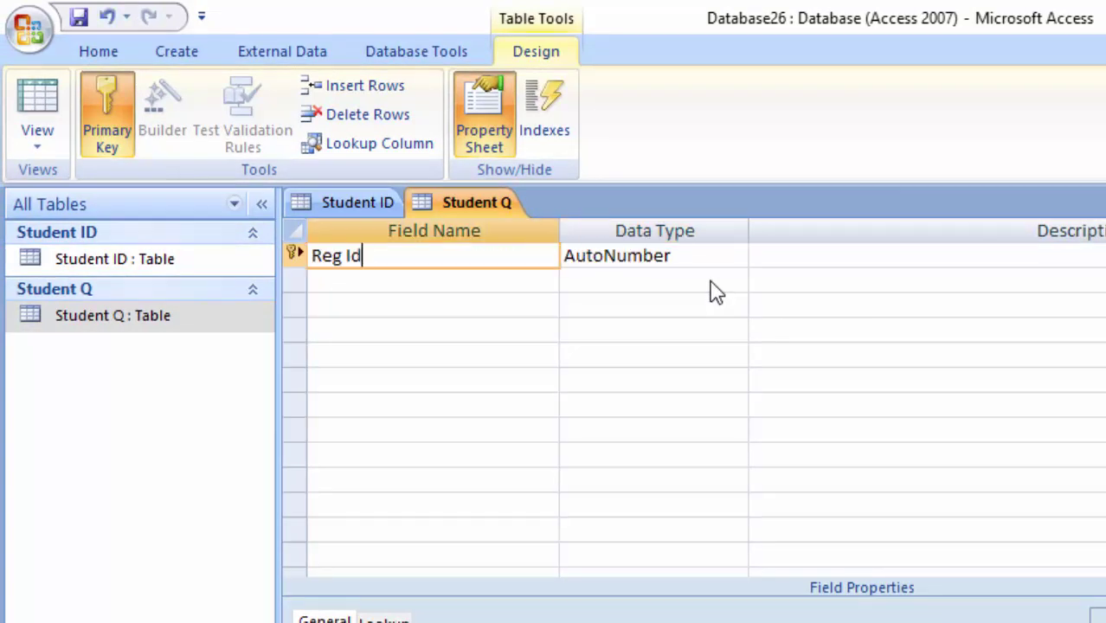
key(Tab)
key(Tab)
key(Tab)
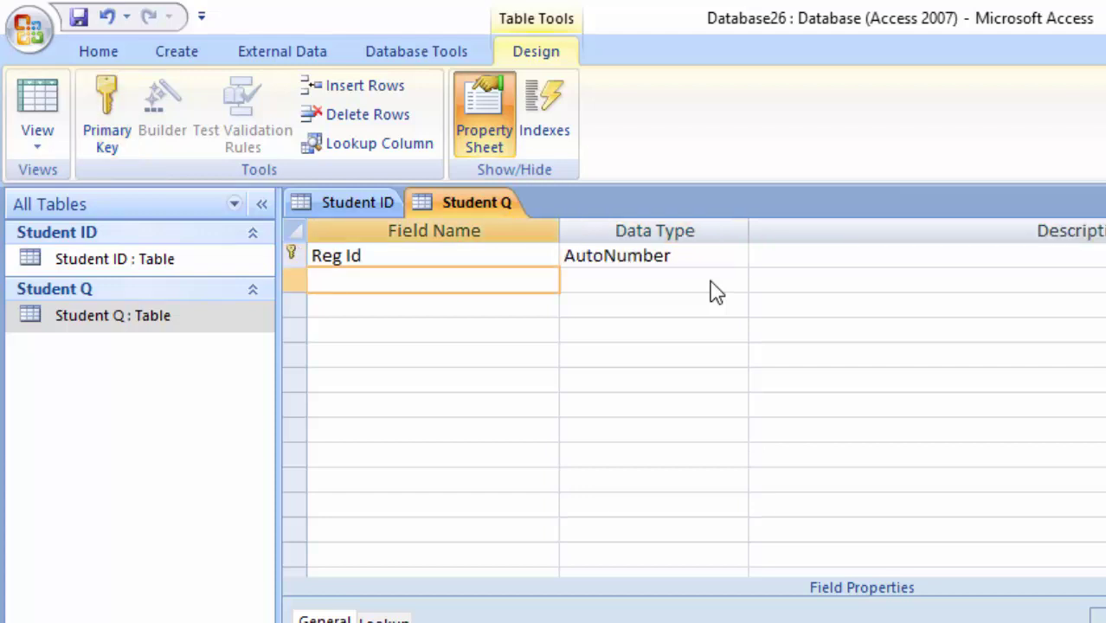
key(shift+Tab)
key(shift+Tab)
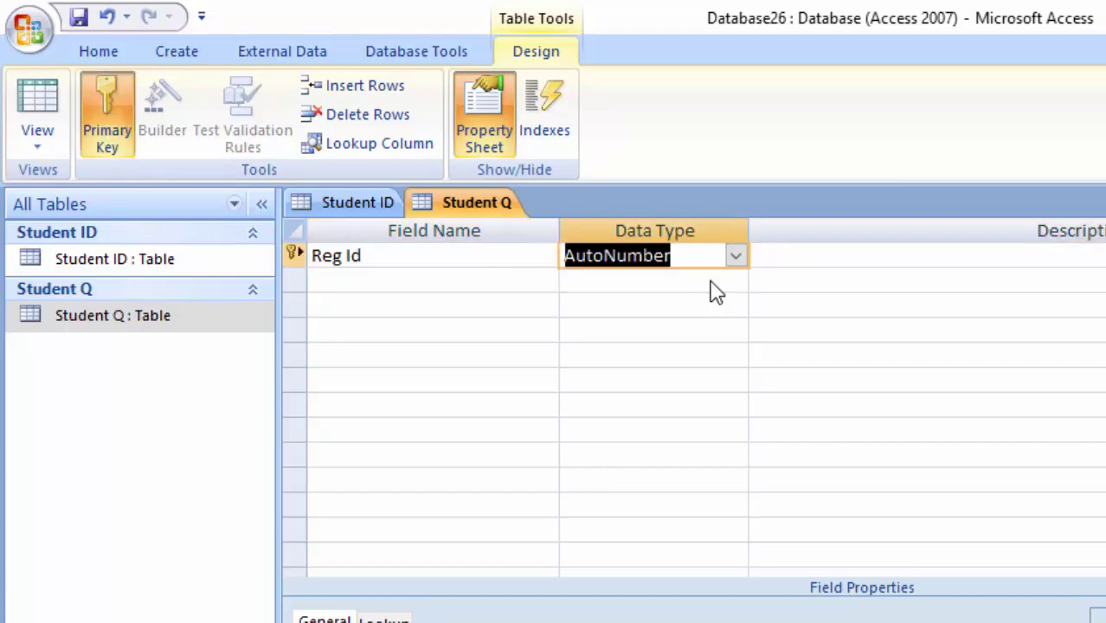
text(n)
key(Tab)
key(Tab)
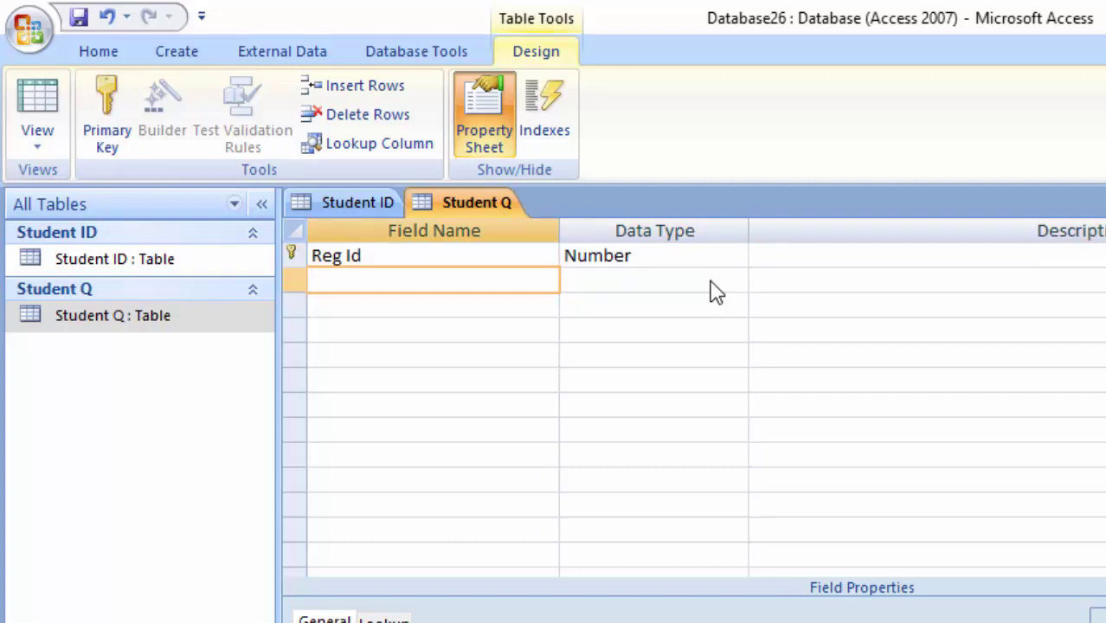
Add a Roll No field and set its data type to Text
text(S)
text(tudent)
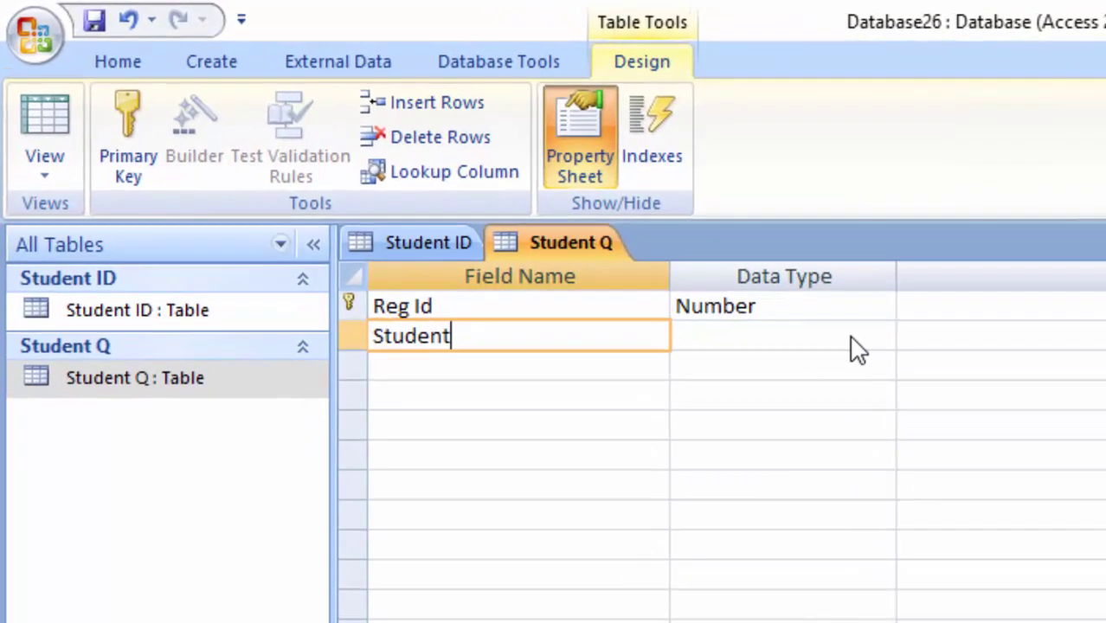
key(BackSpace)
key(BackSpace)
key(BackSpace)
key(BackSpace)
key(BackSpace)
key(BackSpace)
key(BackSpace)
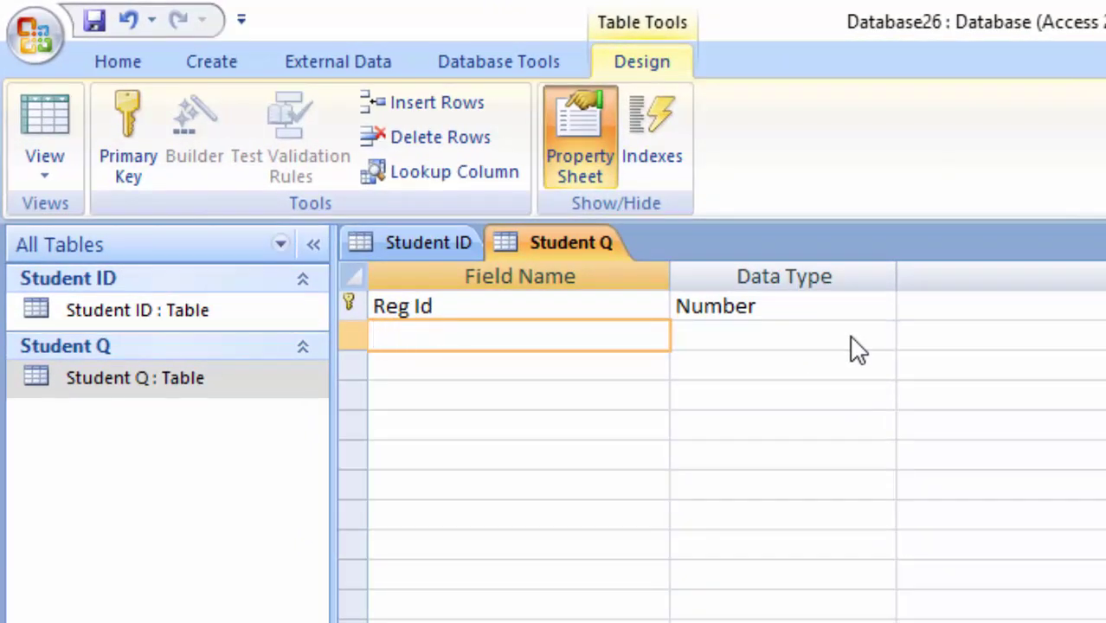
text(Roll)
text( No)
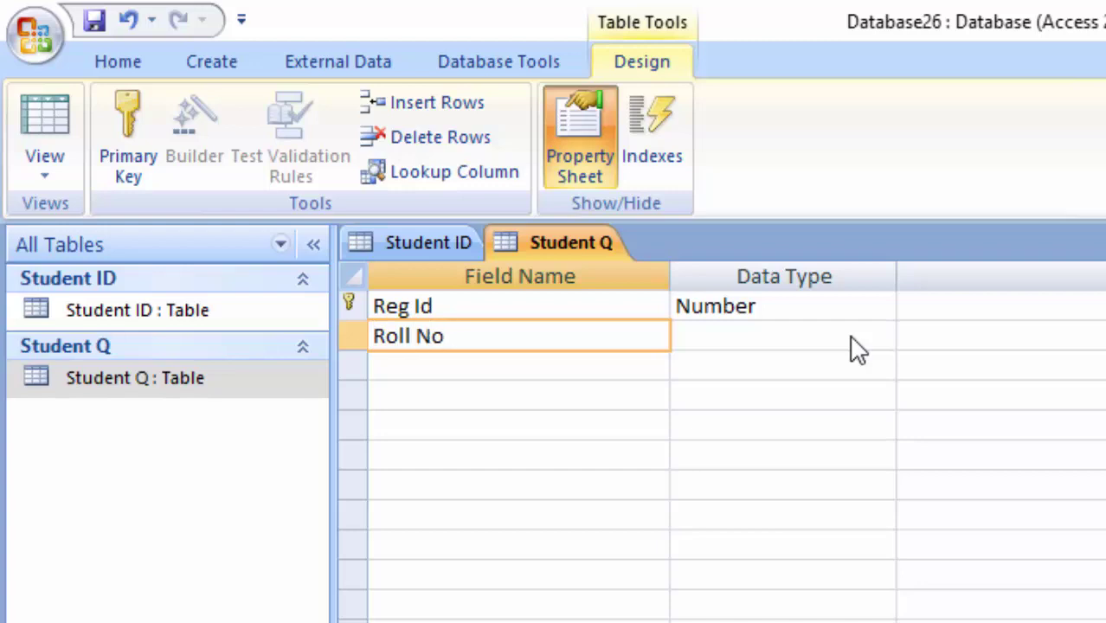
key(Tab)
text(nu)
key(Tab)
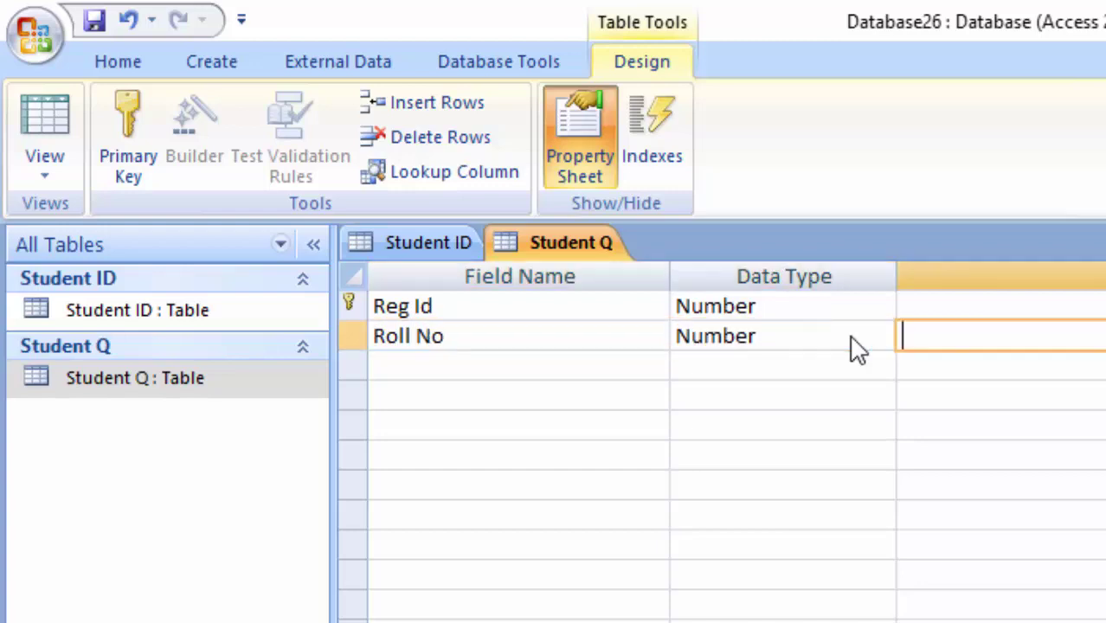
key(Tab)
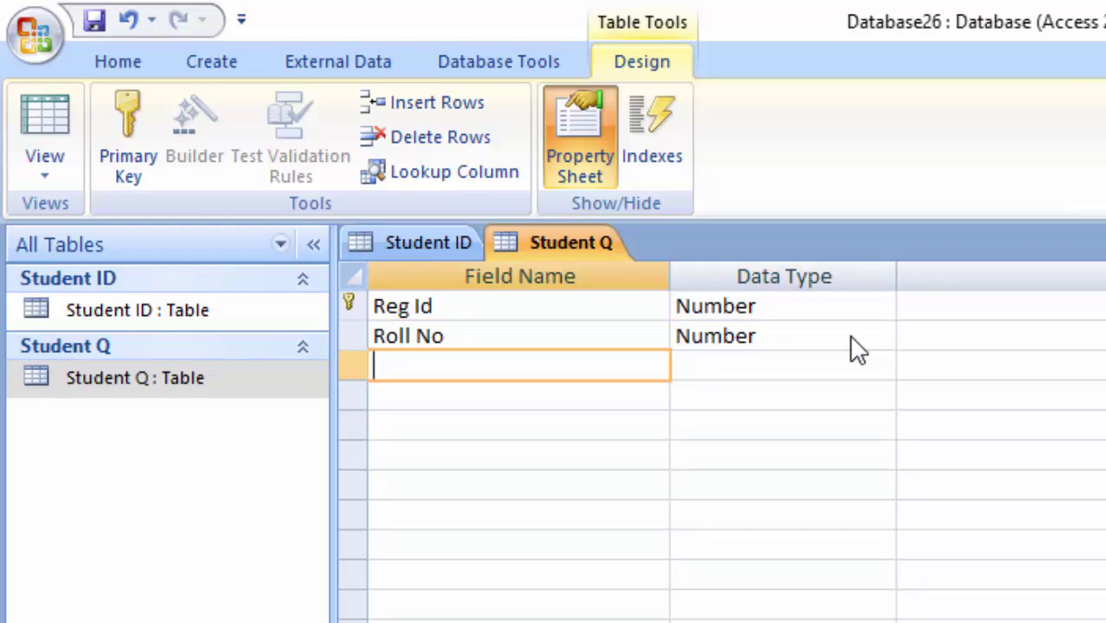
click(852, 341)
text(text)
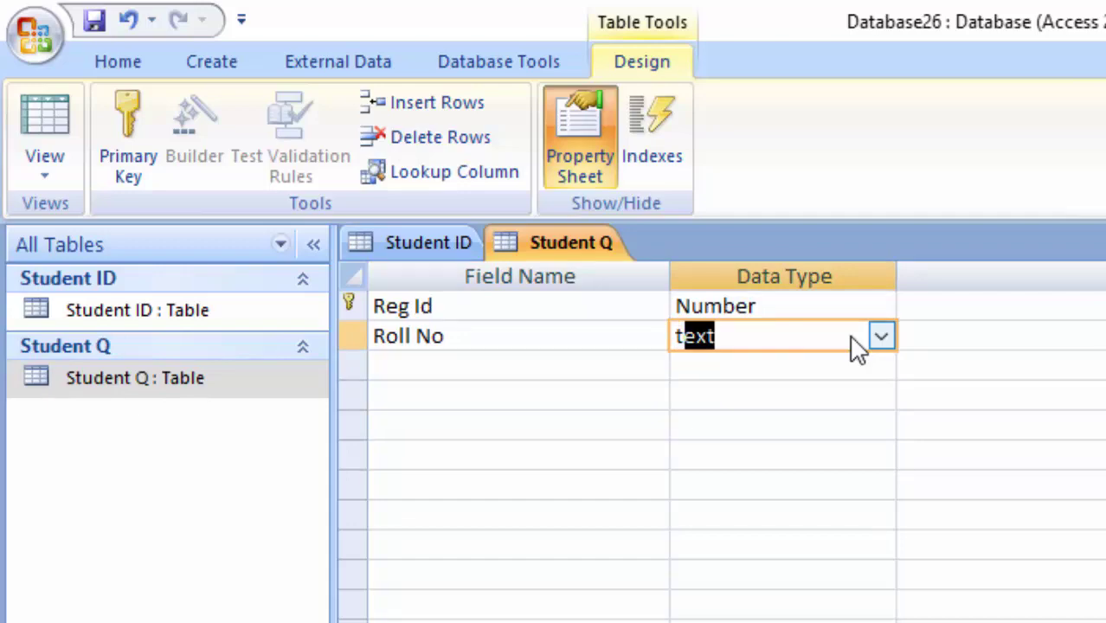
key(Tab)
key(Tab)
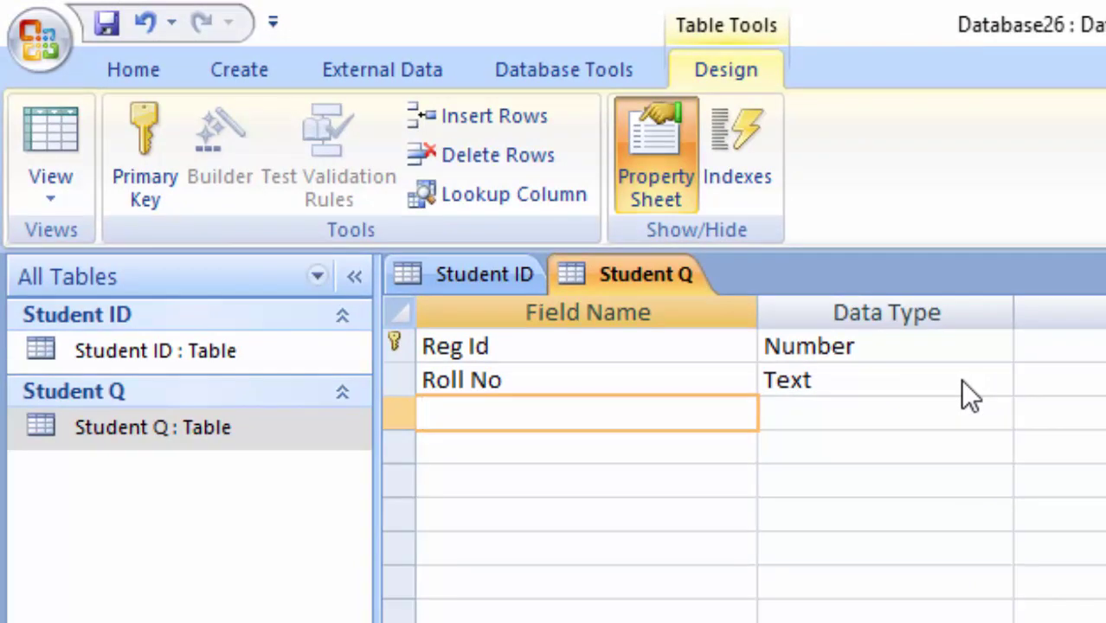
Add a Computer Science field of type Number
text(Hi)
key(BackSpace)
key(BackSpace)
text(Cl)
key(BackSpace)
text(om)
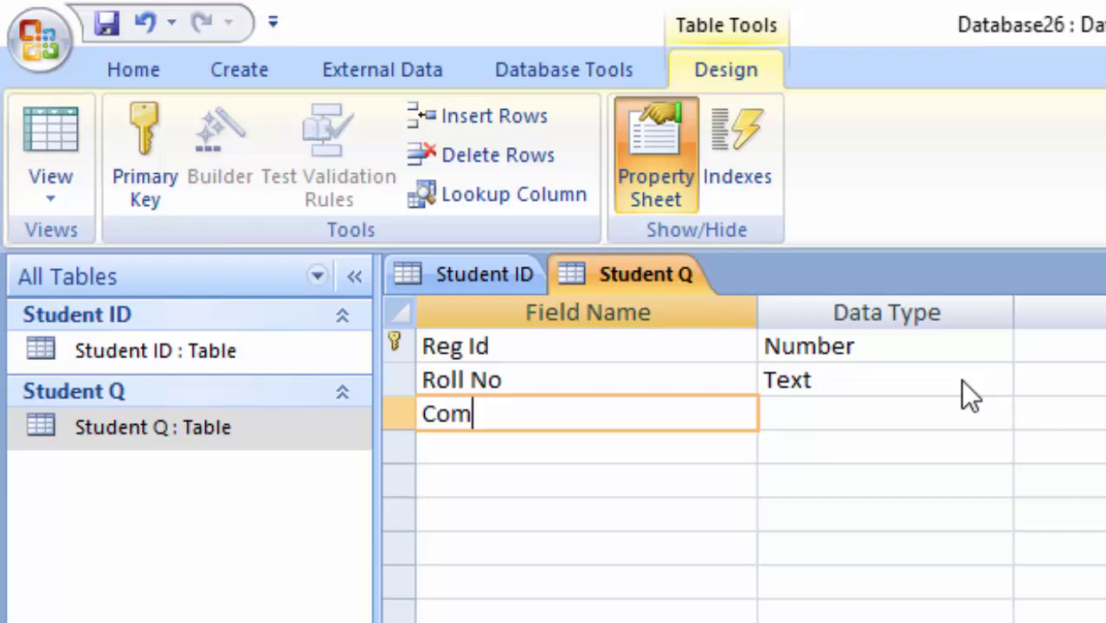
text(putyer)
key(BackSpace)
key(BackSpace)
key(BackSpace)
key(BackSpace)
text(ter )
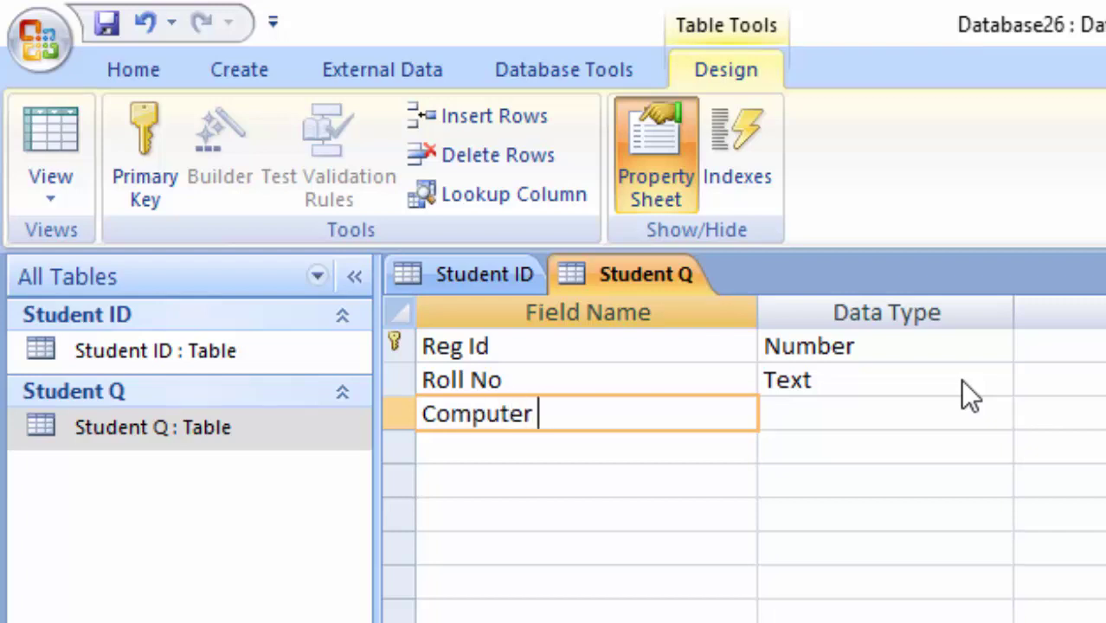
text(Science)
key(Tab)
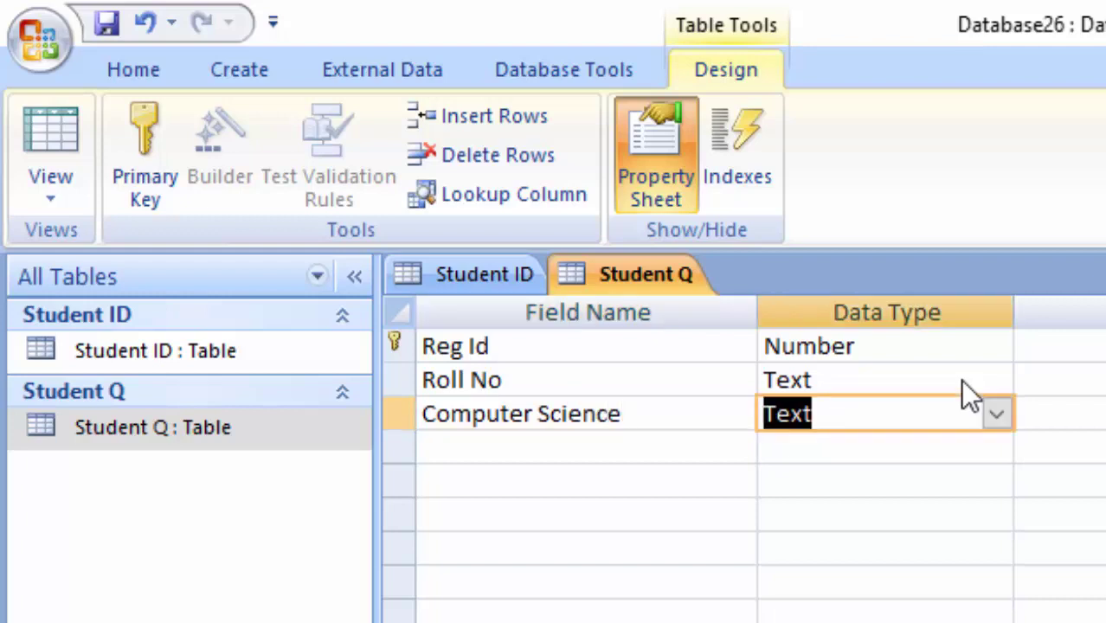
text(n)
key(Tab)
key(Tab)
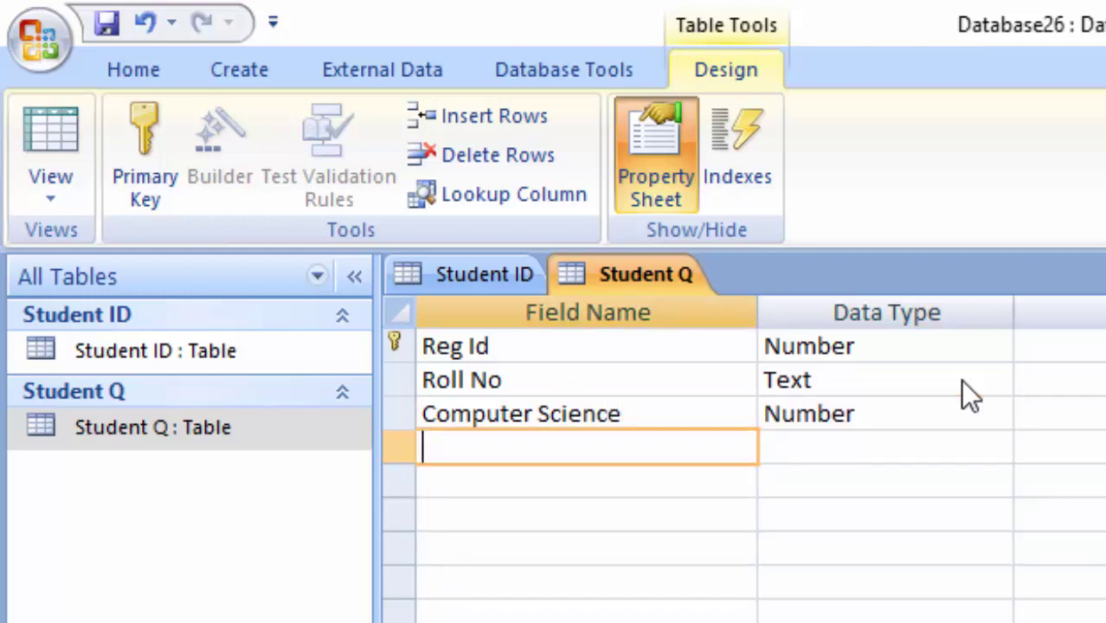
Add Science and Drawing fields, both of type Number
text(S)
text(cience)
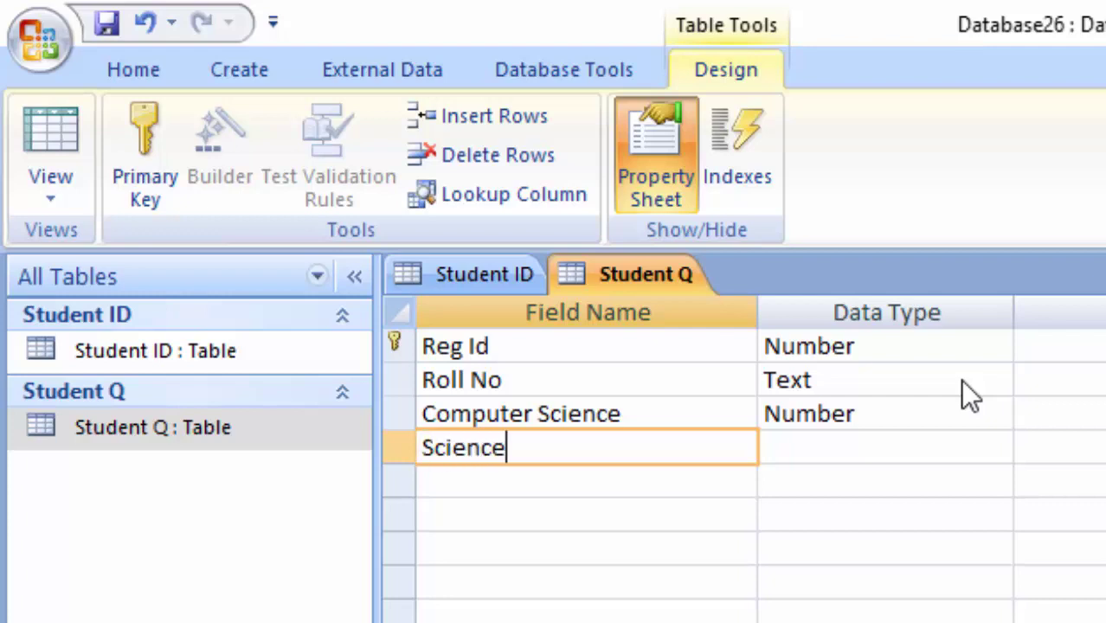
key(Tab)
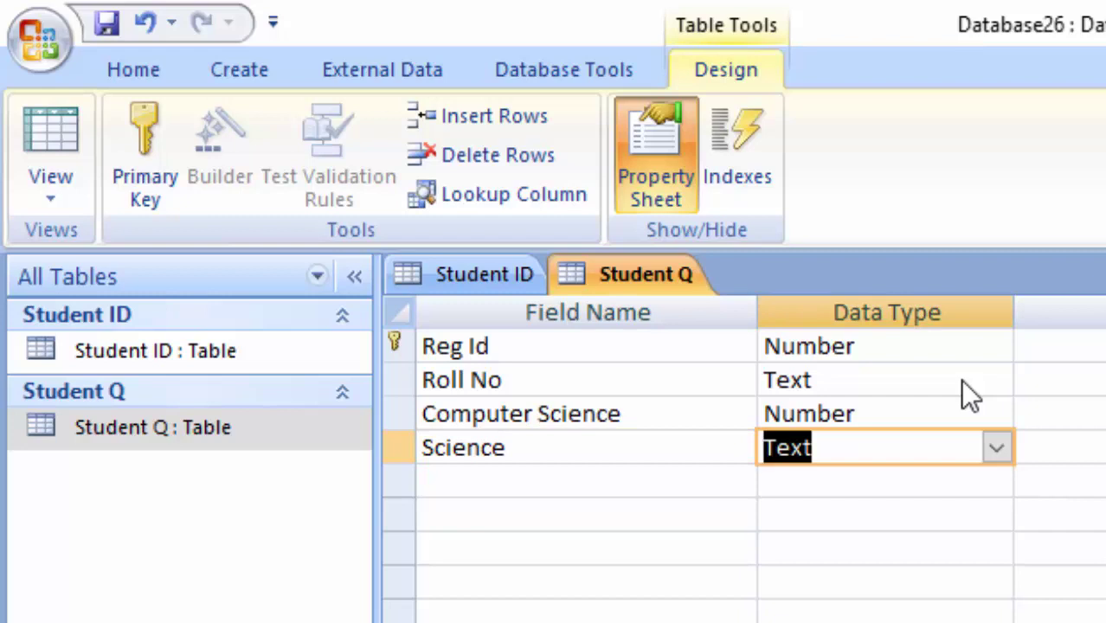
text(number)
key(Tab)
key(Tab)
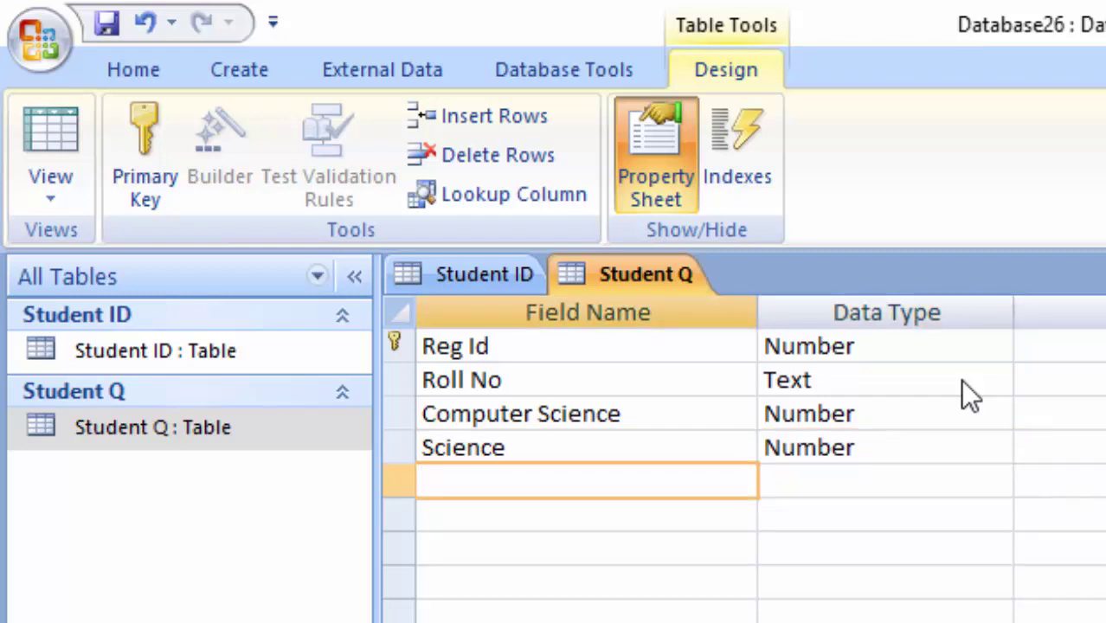
text(D)
text(rawing)
key(Tab)
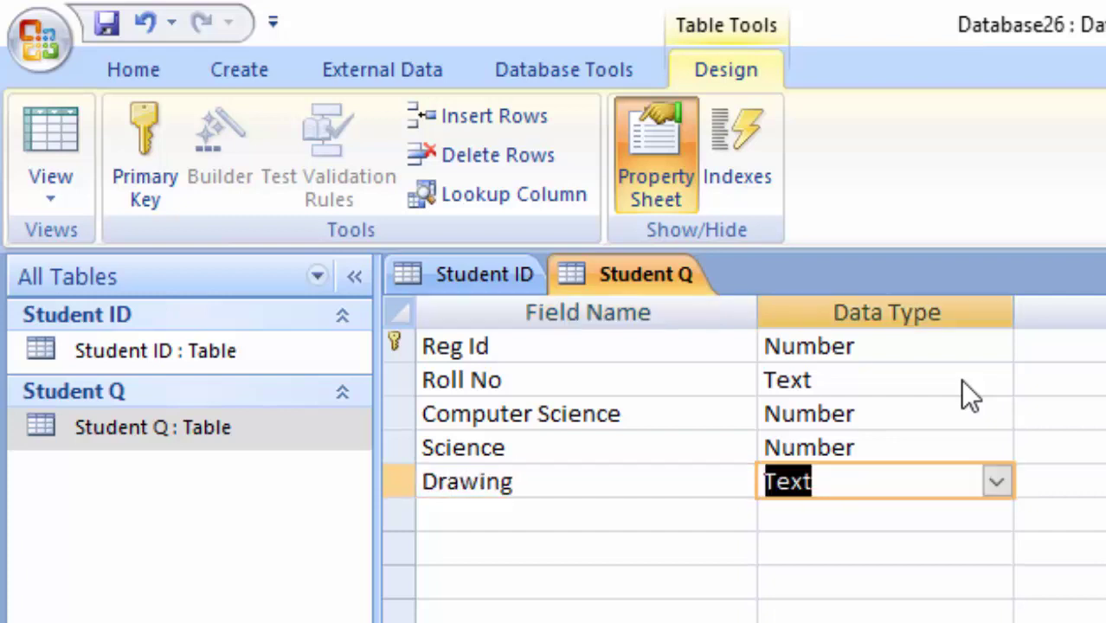
key(Tab)
key(shift+Tab)
text(nu)
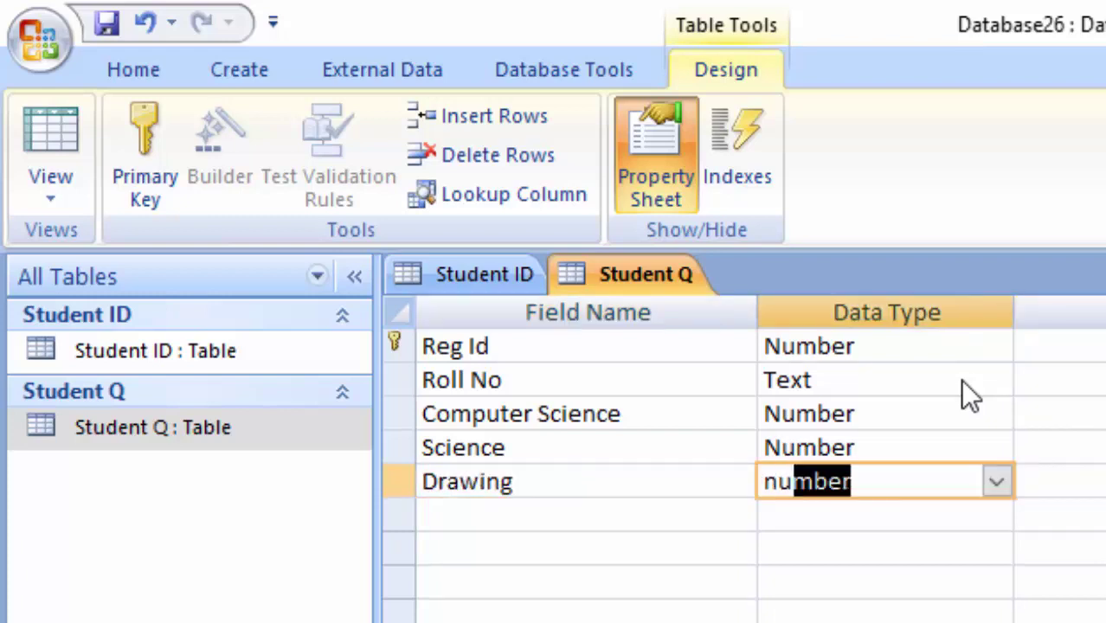
key(Tab)
key(Tab)
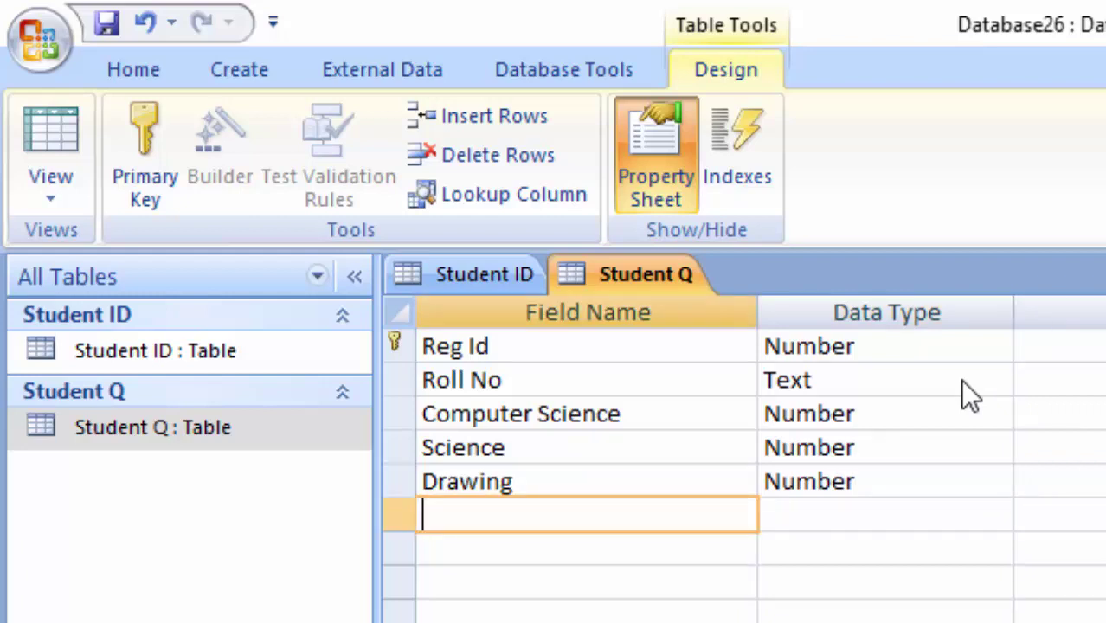
Add Obtained marks and Percentage as Number fields
text(Obta)
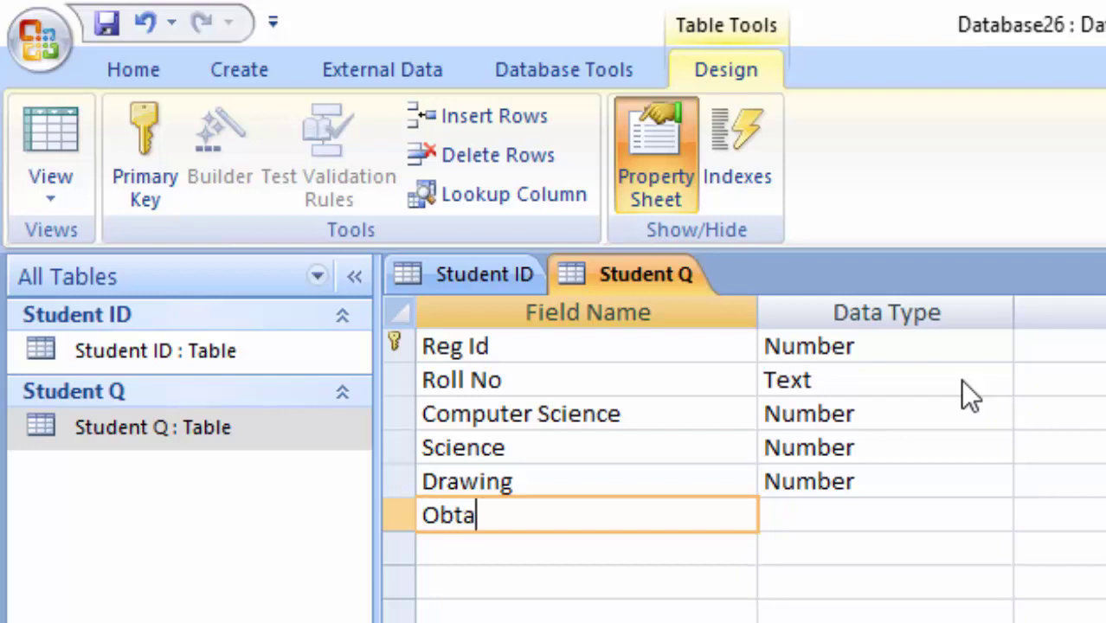
text(ined marks)
key(Down)
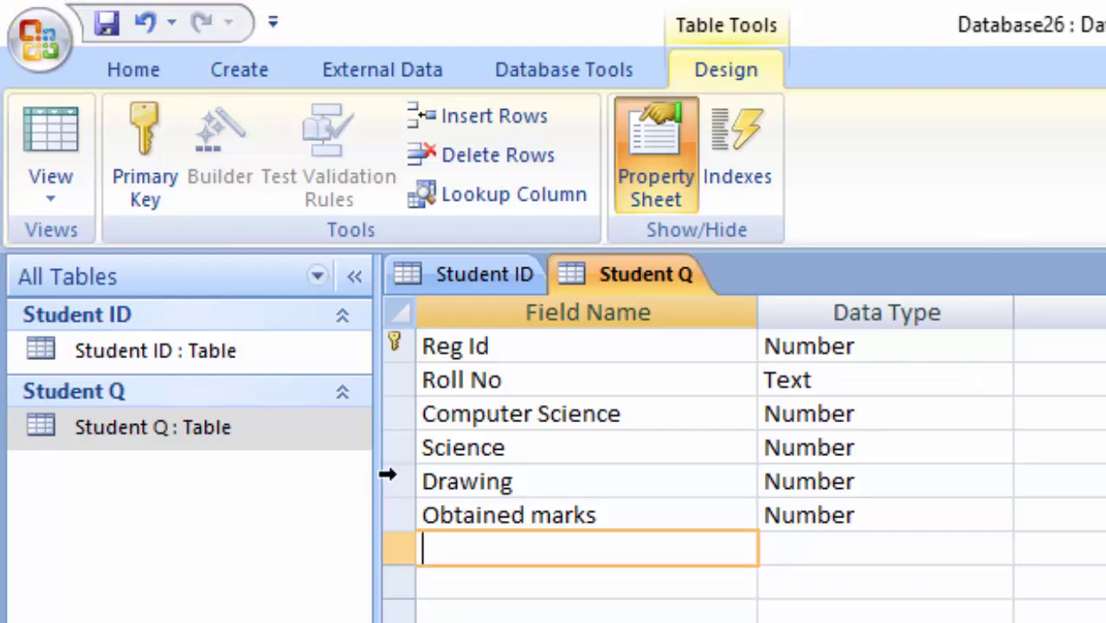
text(Percentage)
key(Tab)
text(nu)
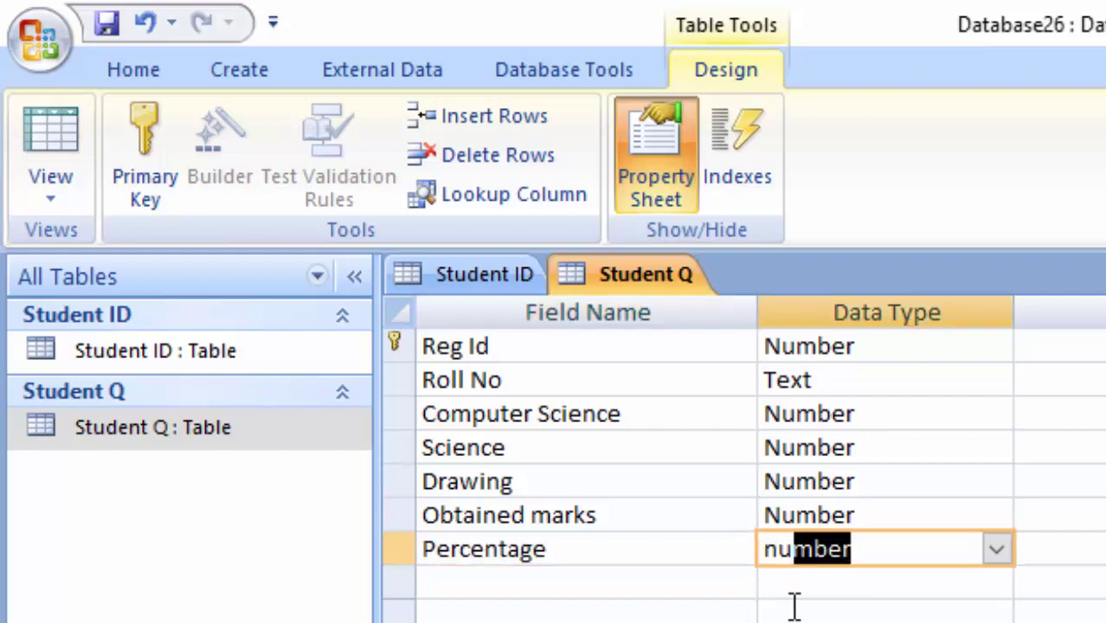
key(Tab)
key(Tab)
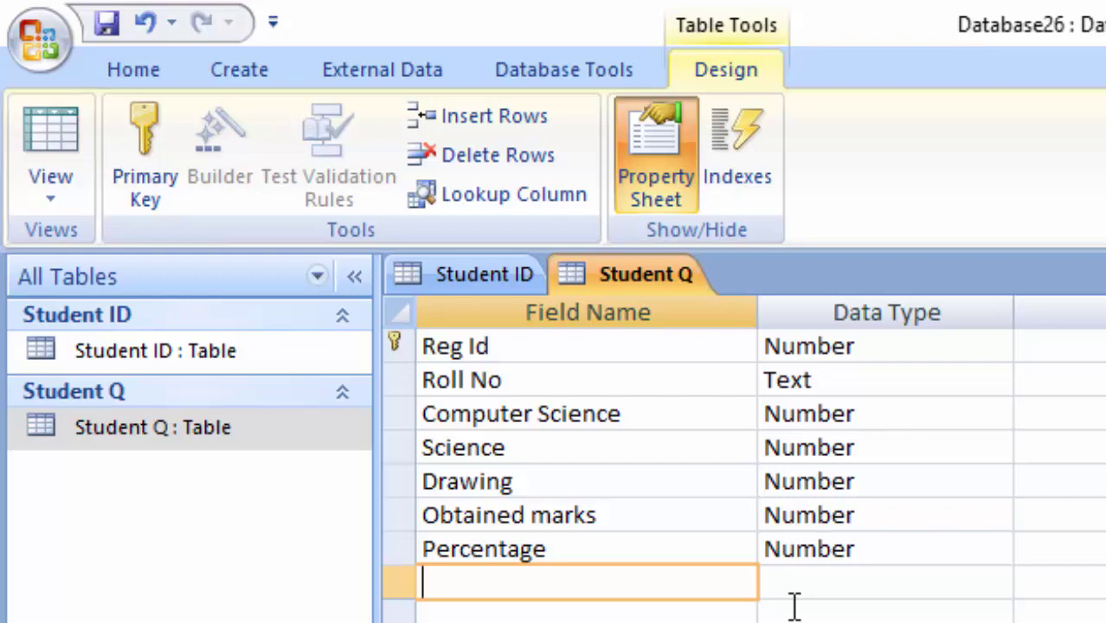
Add an Average Number field and a Grade field, adjusting Grade's data type
text(Average)
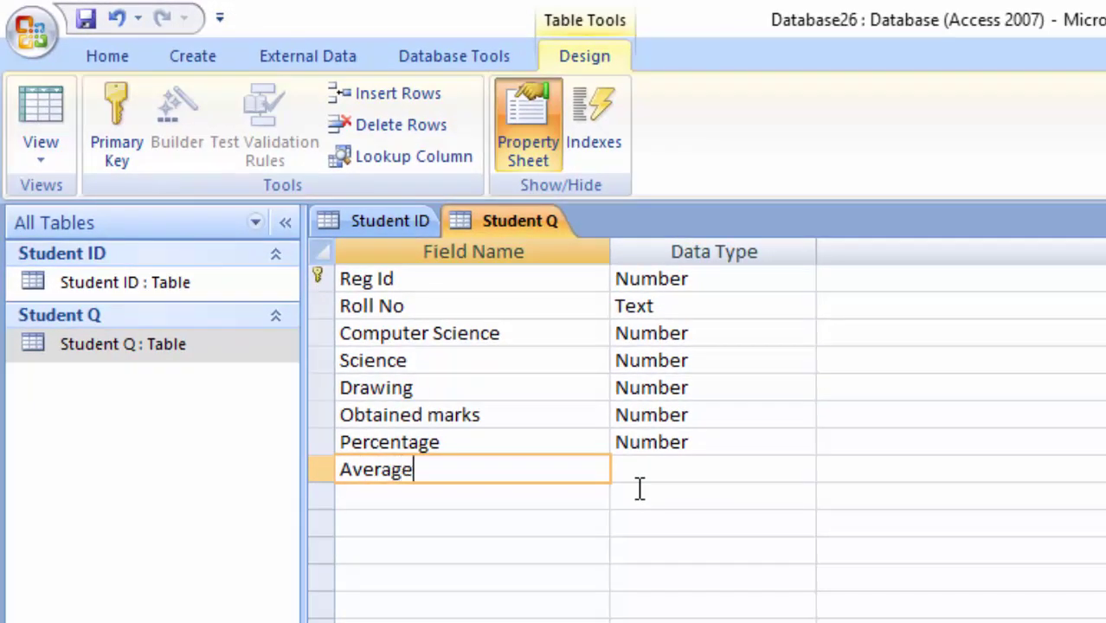
key(Tab)
text(nu)
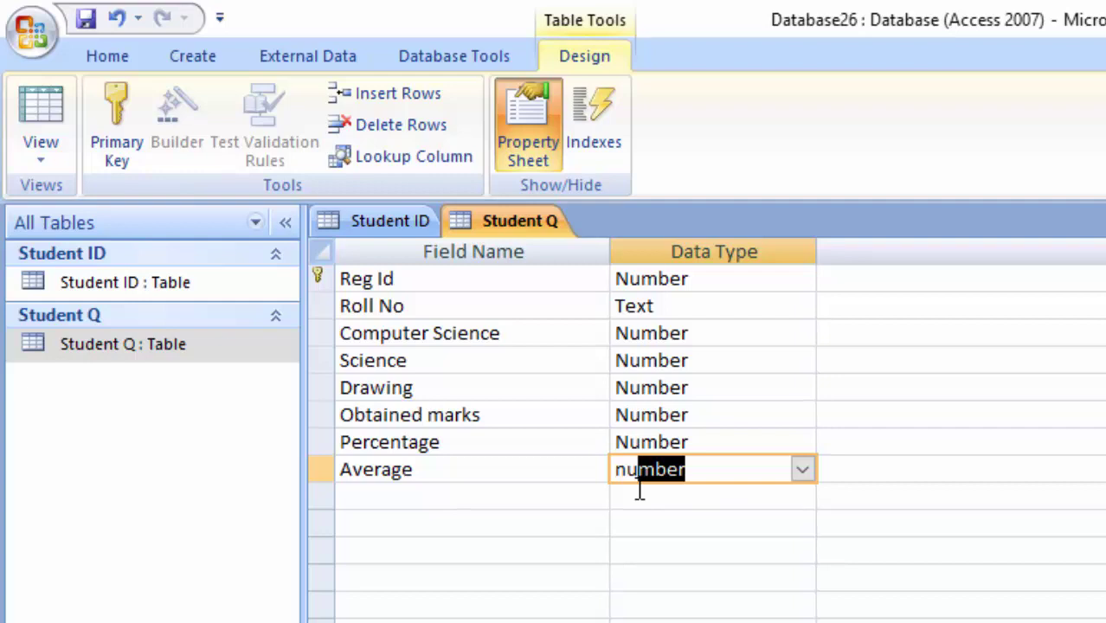
key(Return)
key(Return)
text(Grad)
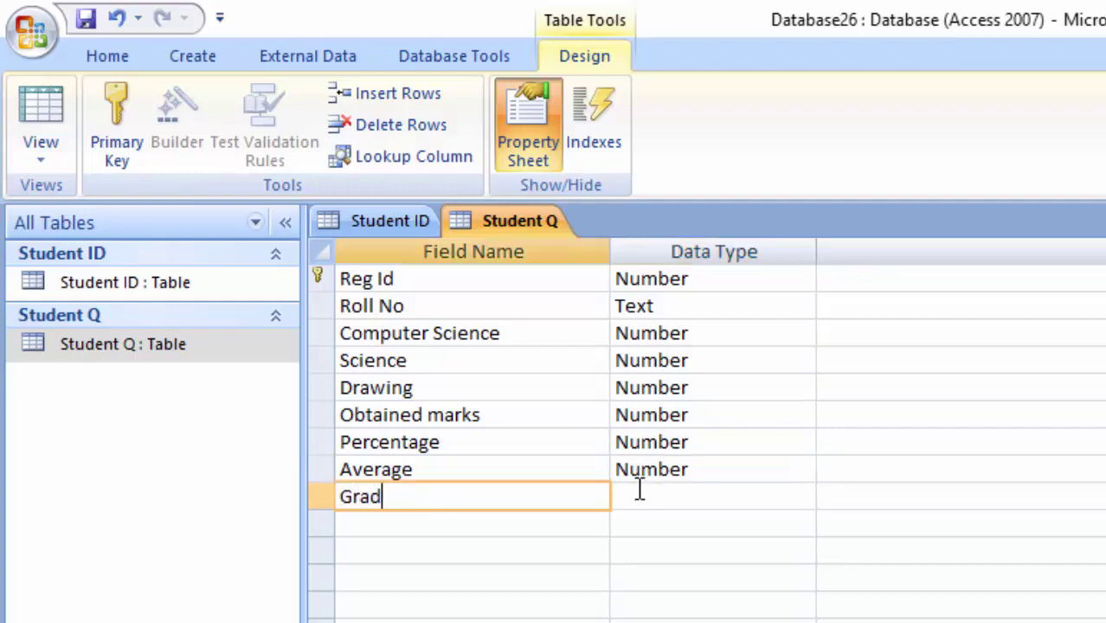
text(e)
key(Return)
text(n)
key(Return)
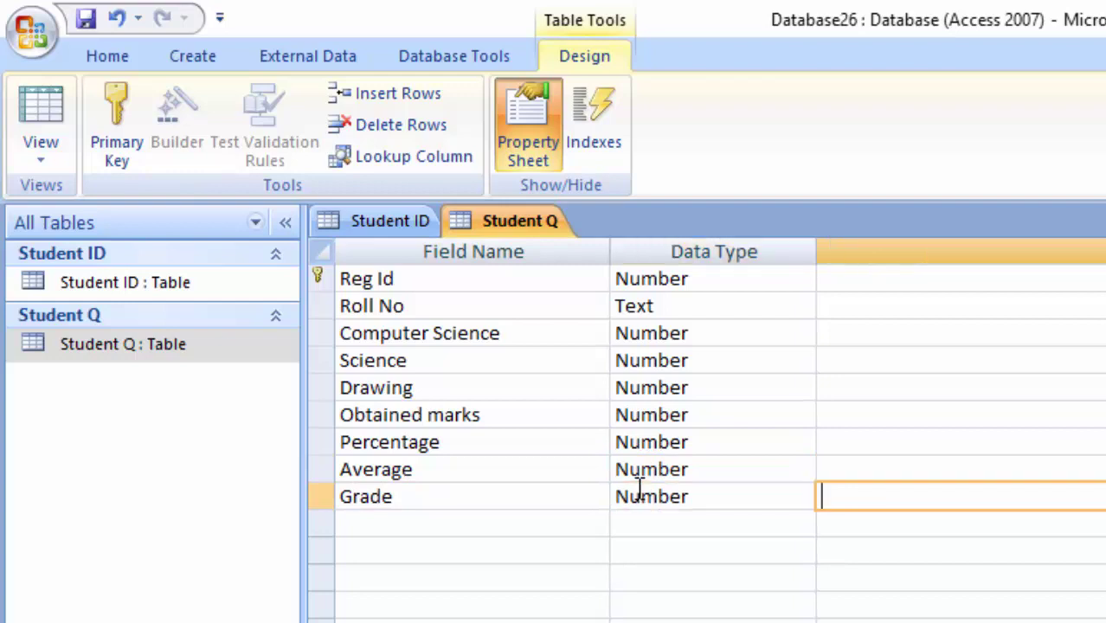
key(shift+Tab)
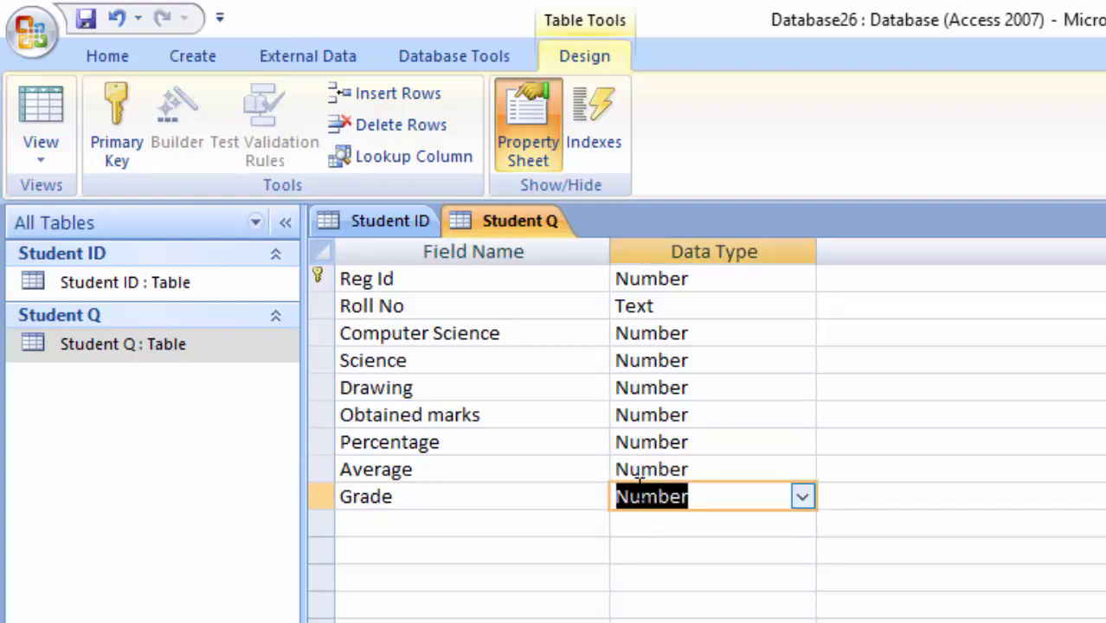
text(t)
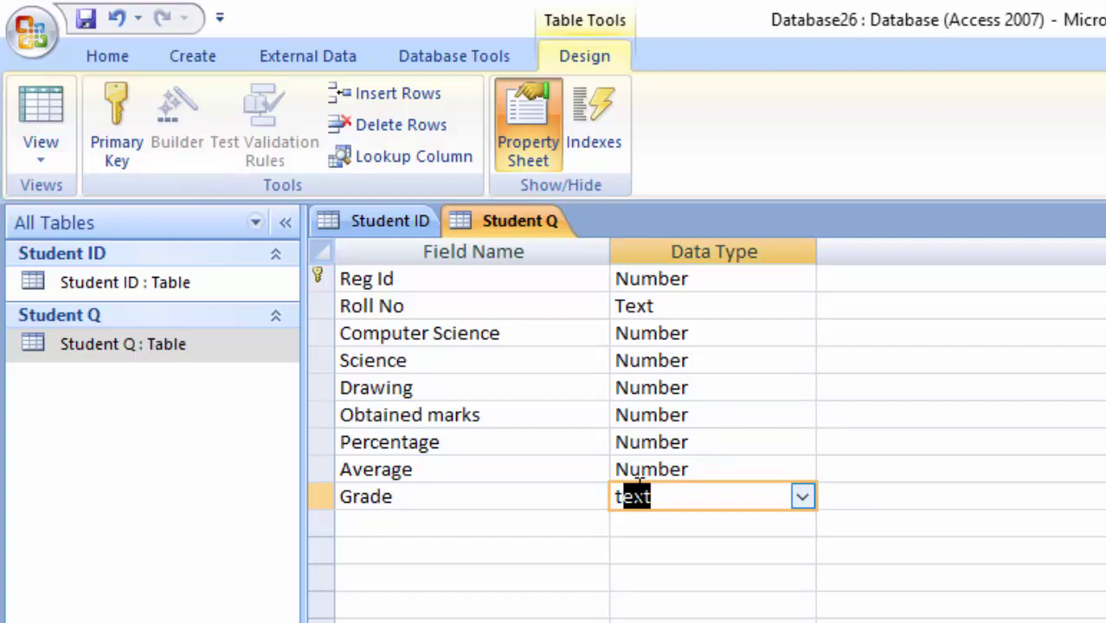
text(nu)
key(Return)
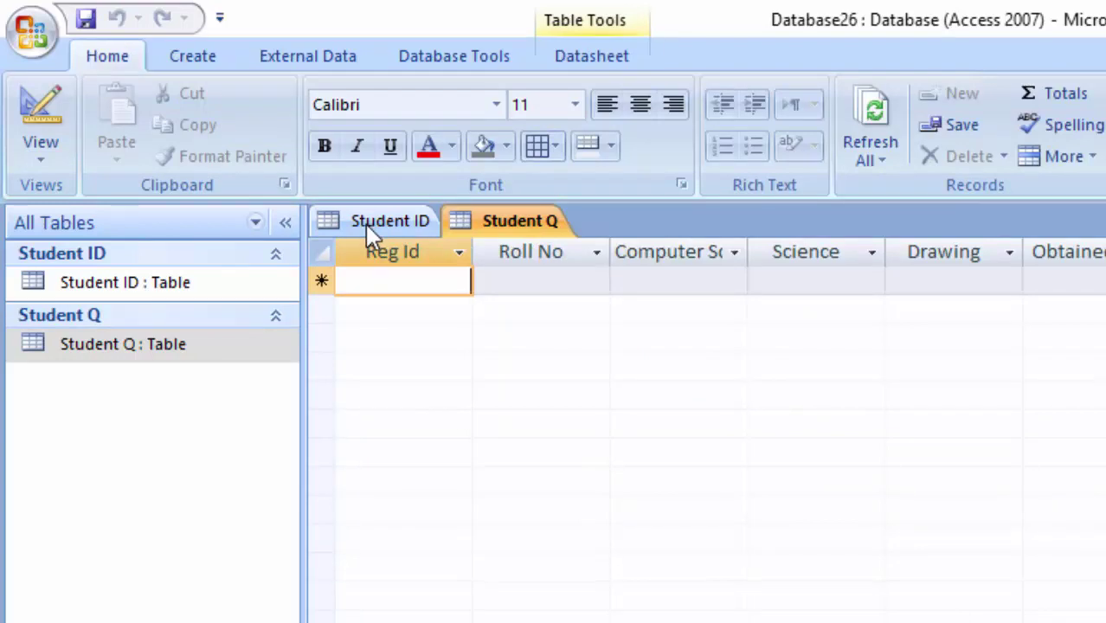
Open the Relationships window from the Datasheet commands
click(608, 53)
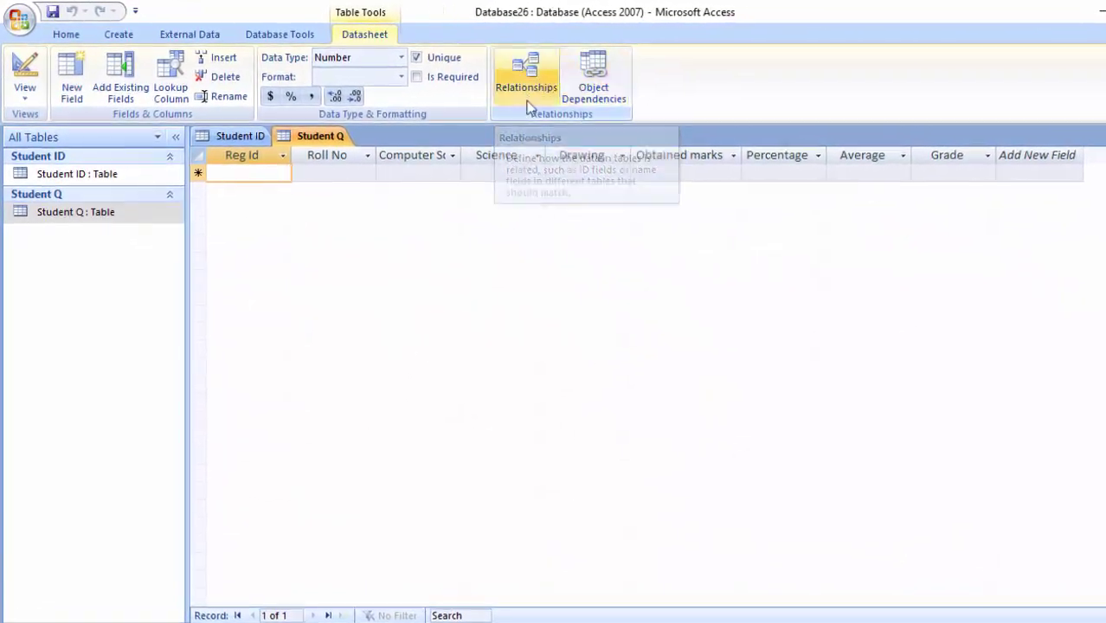
click(529, 102)
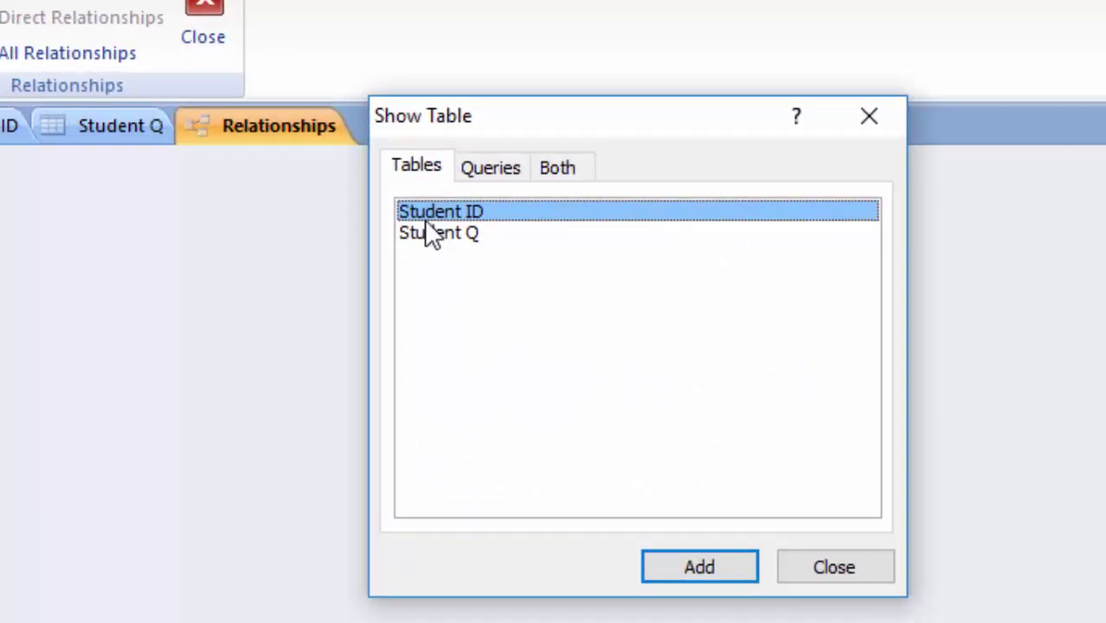
Add Student ID and Student Q to the diagram and drag Roll No onto Student Q
click(706, 563)
click(468, 234)
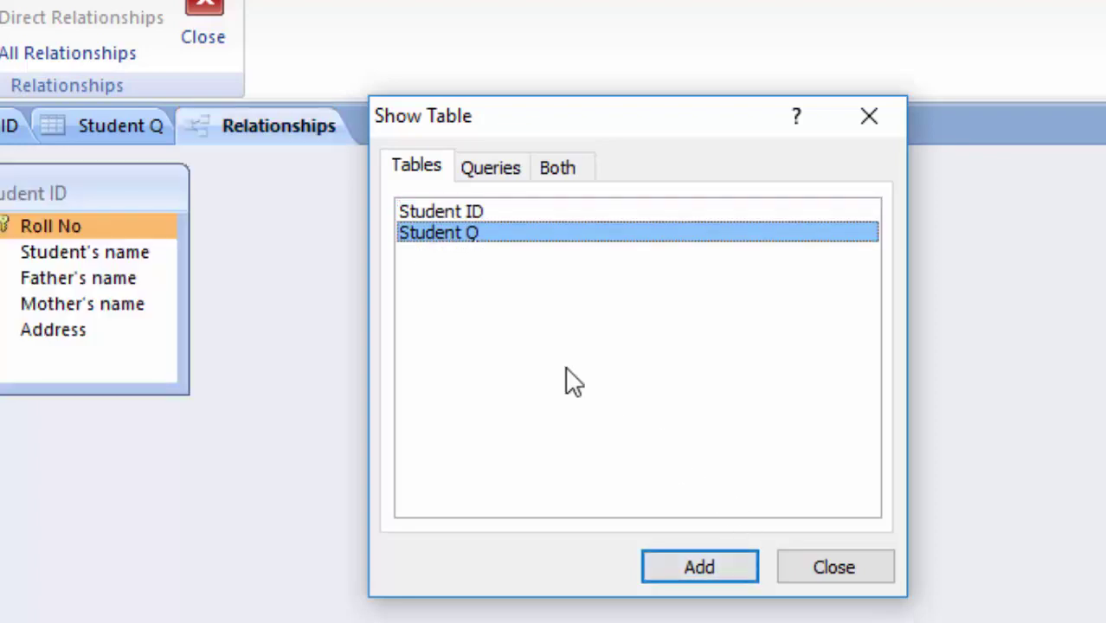
click(710, 554)
drag(581, 120, 1105, 378)
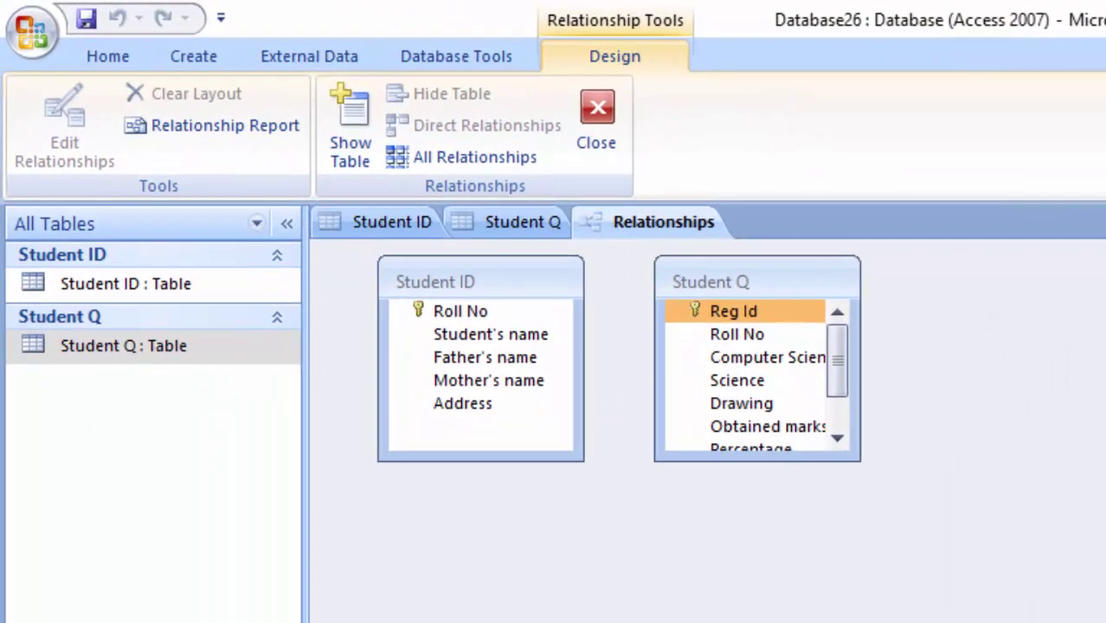
key(Escape)
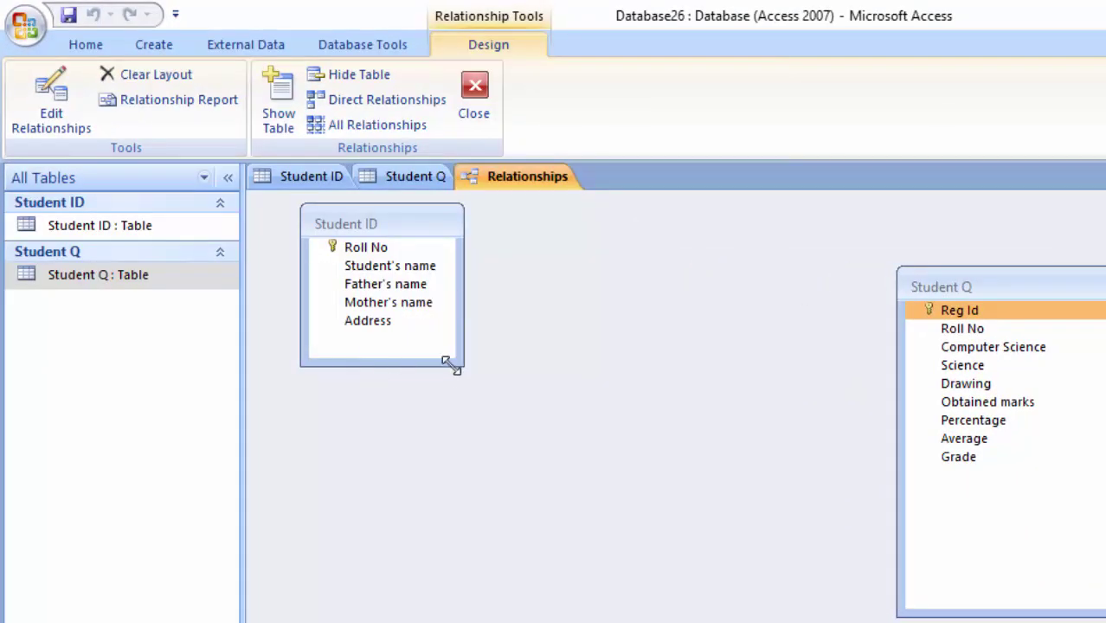
drag(451, 363, 606, 520)
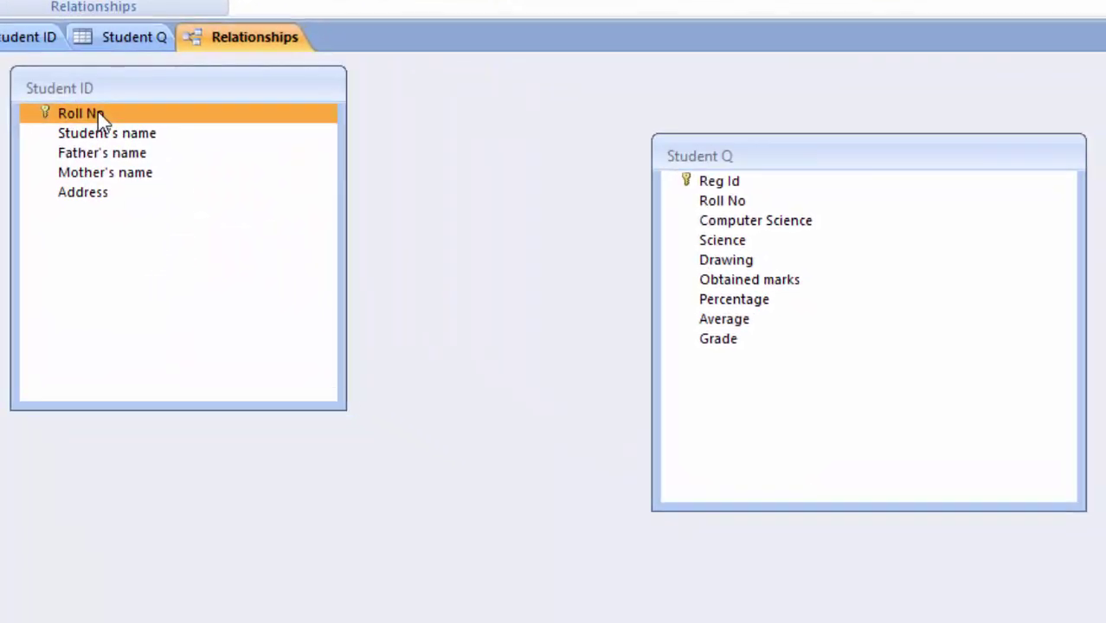
drag(97, 112, 732, 183)
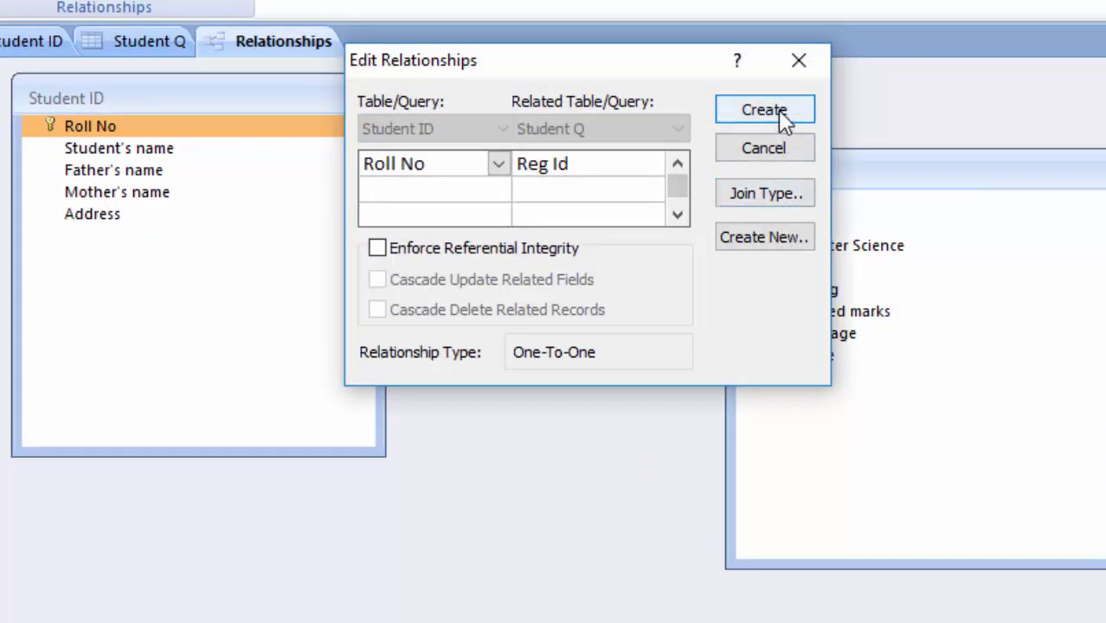
Replace the Reg Id match with a Roll No–to–Roll No one-to-many relationship
click(797, 65)
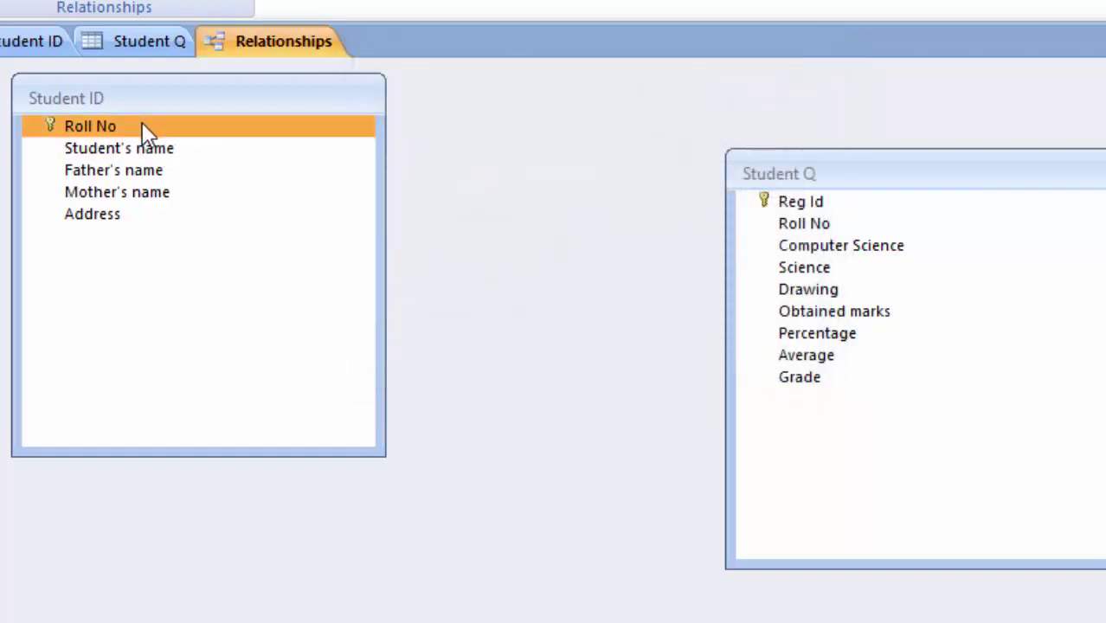
mouse_move(143, 124)
mouse_down()
mouse_move(785, 228)
mouse_move(851, 202)
mouse_up()
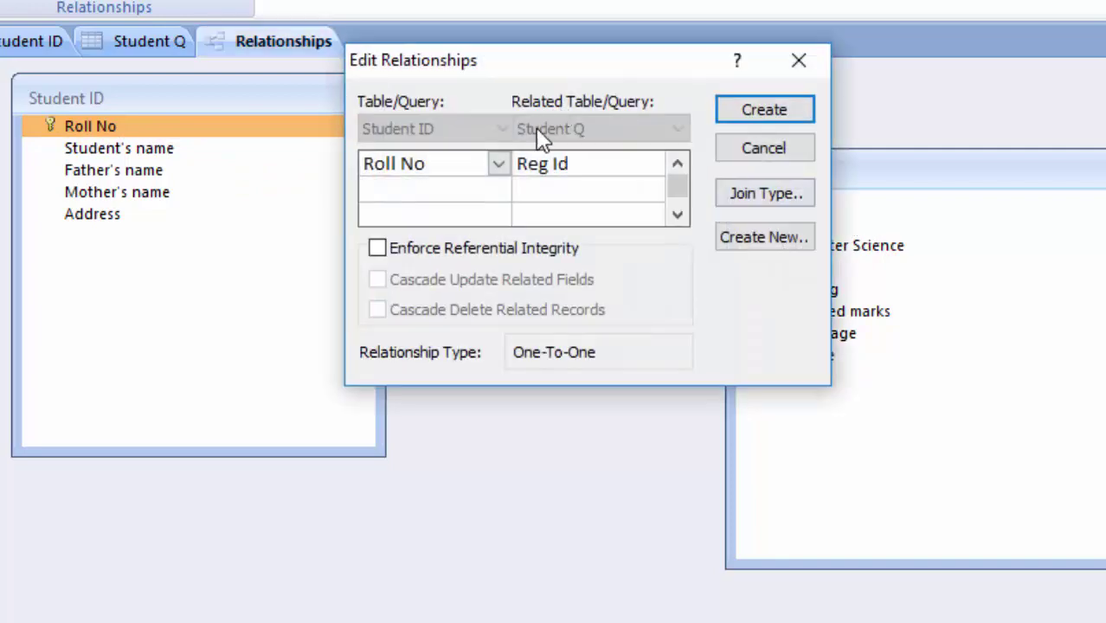
click(658, 164)
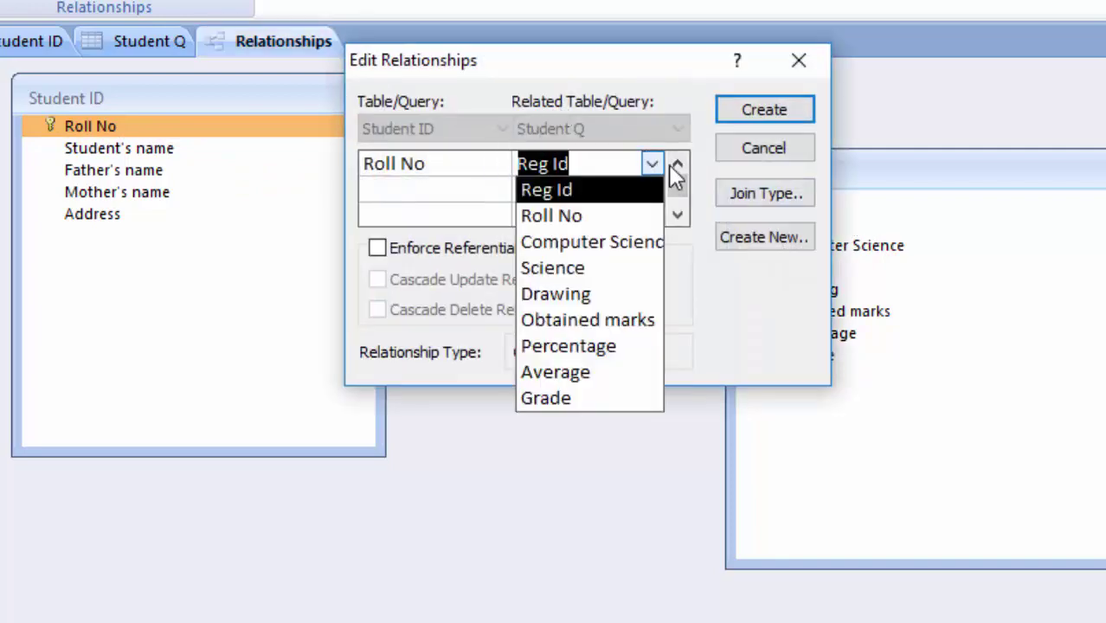
click(590, 224)
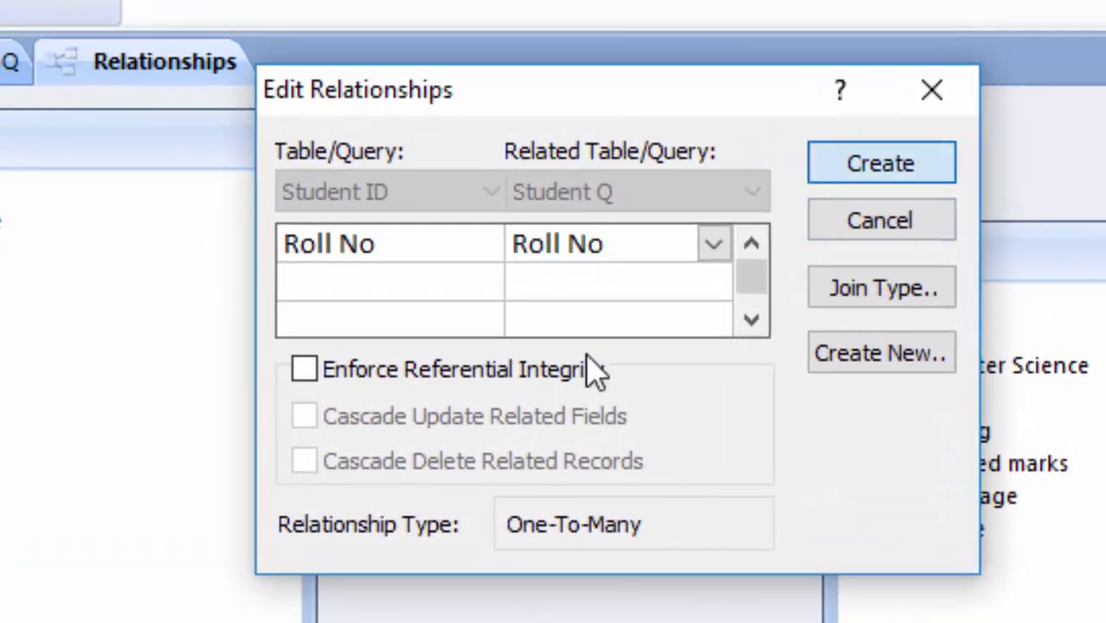
key(Return)
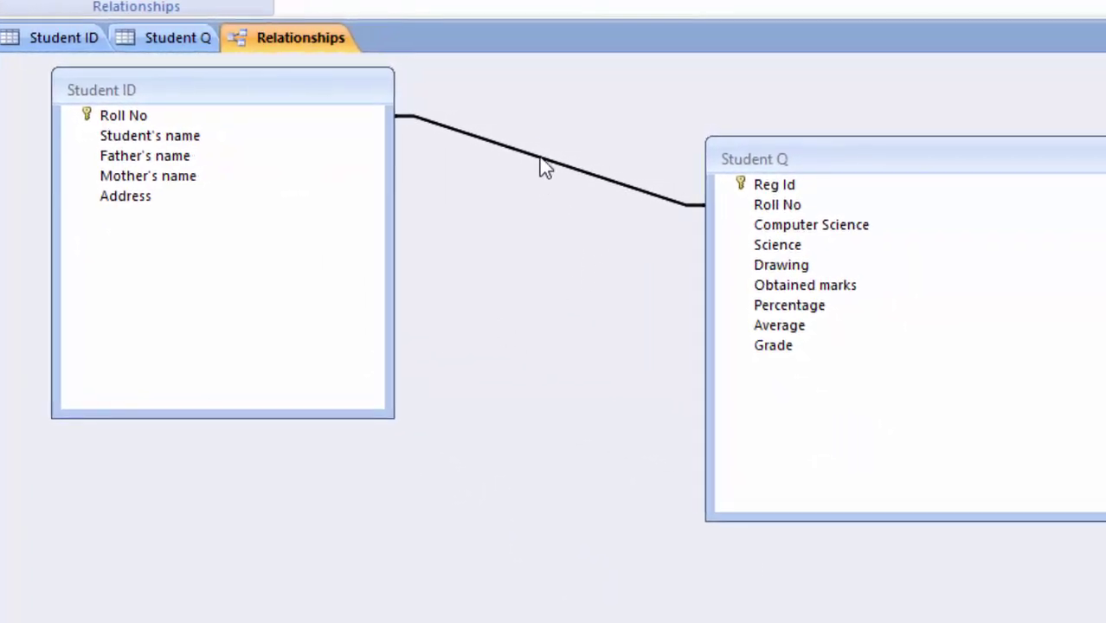
Try enforcing referential integrity with cascades on Roll No, cancelling after table-lock errors
double_click(543, 165)
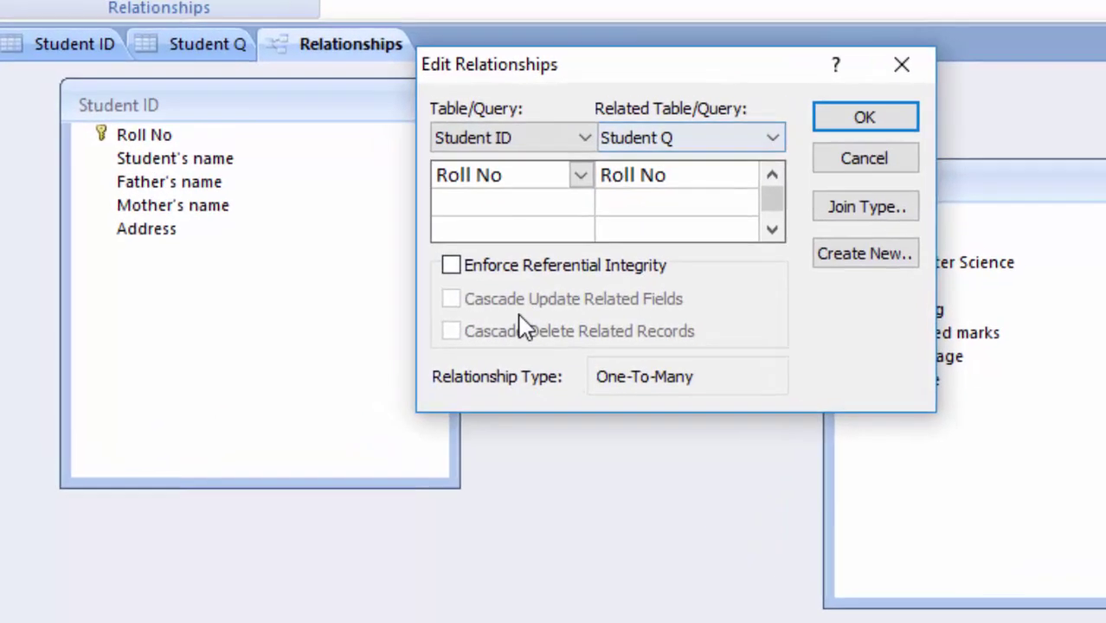
click(467, 275)
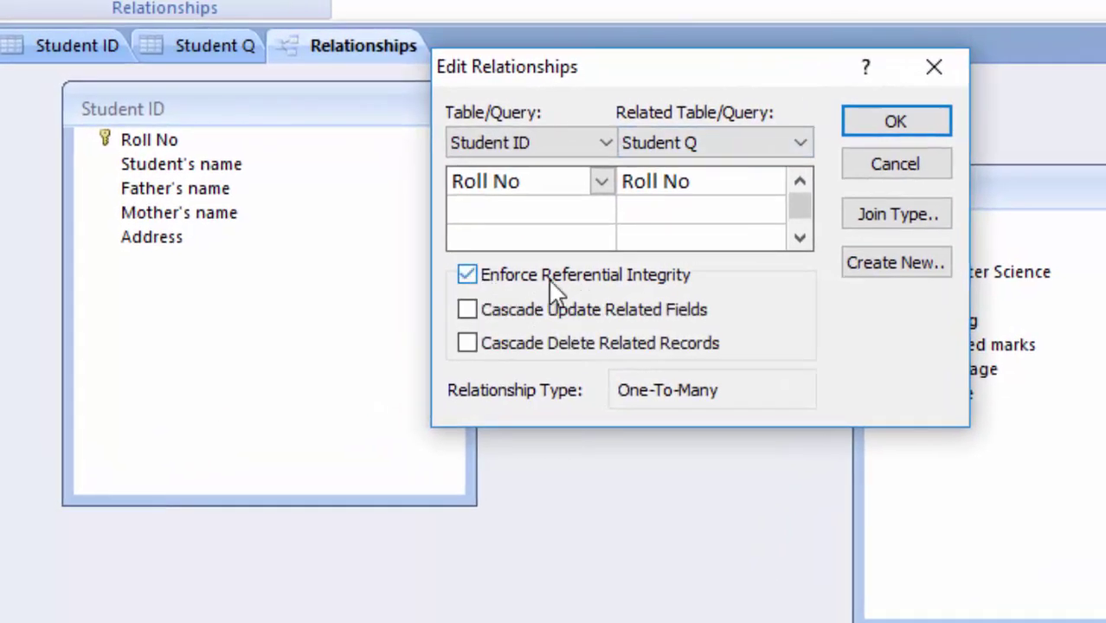
click(468, 310)
click(467, 343)
click(876, 122)
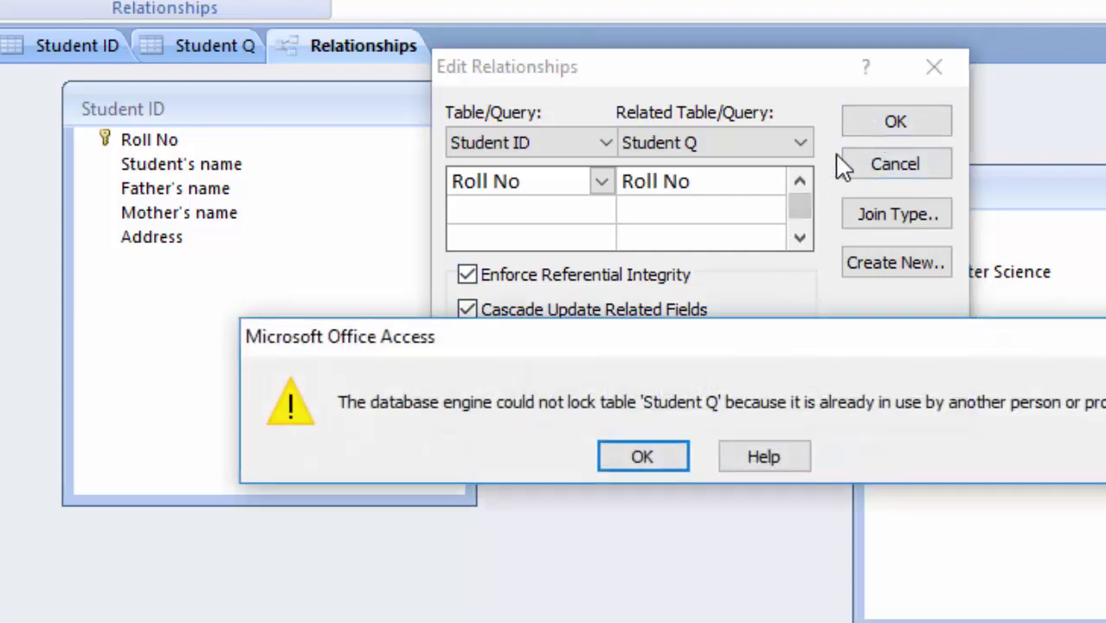
click(635, 458)
click(879, 130)
click(649, 459)
click(931, 68)
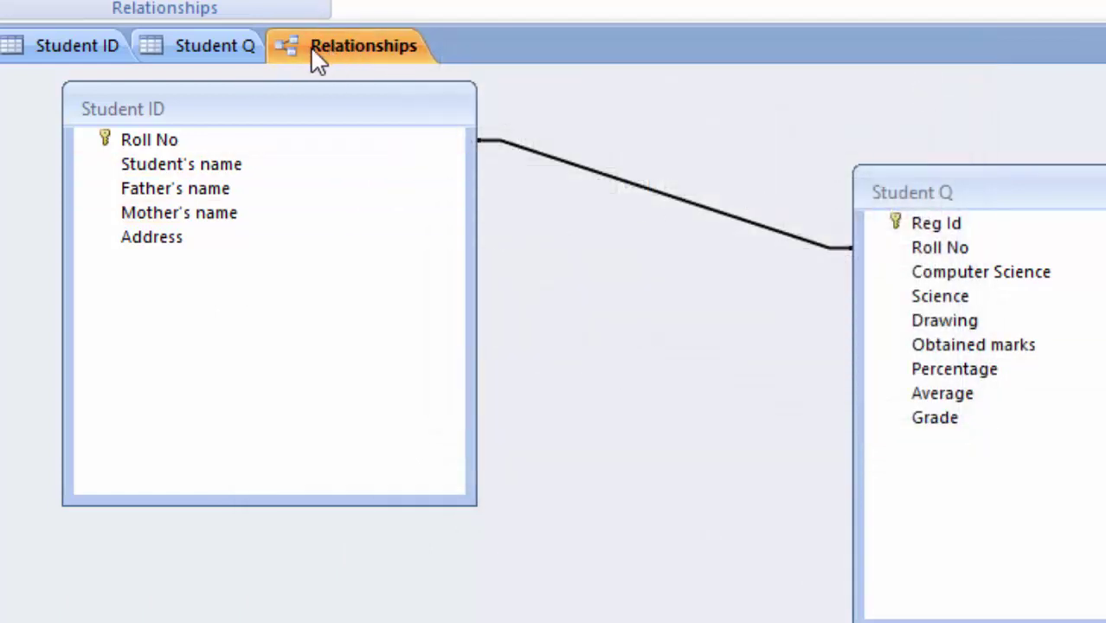
Close the open Student Q and Student ID tables without saving layout changes
right_click(151, 46)
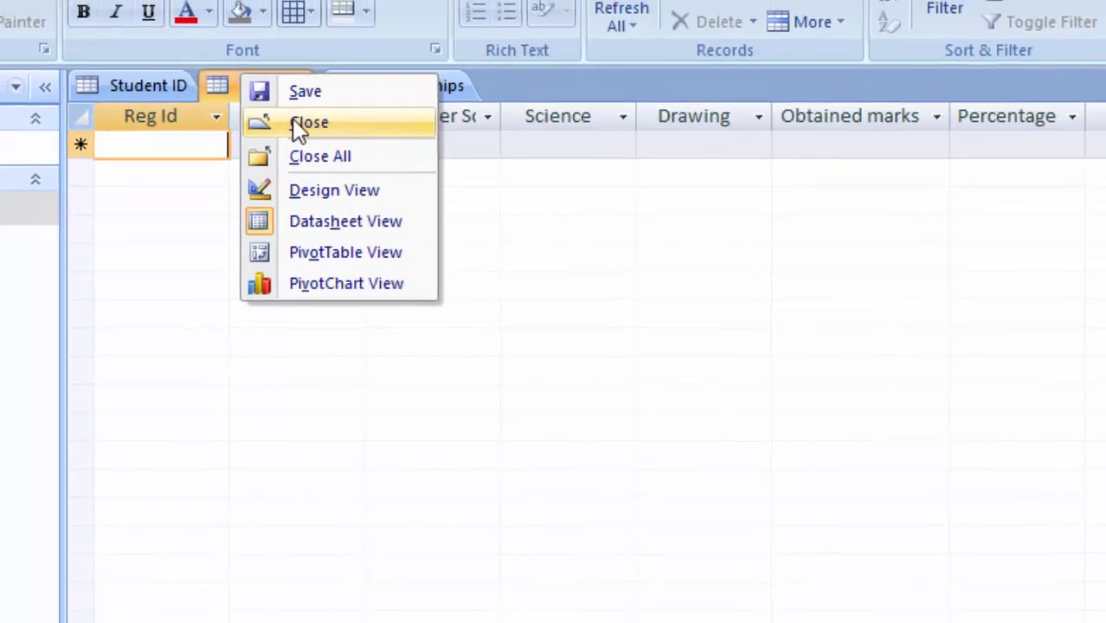
click(296, 128)
click(734, 468)
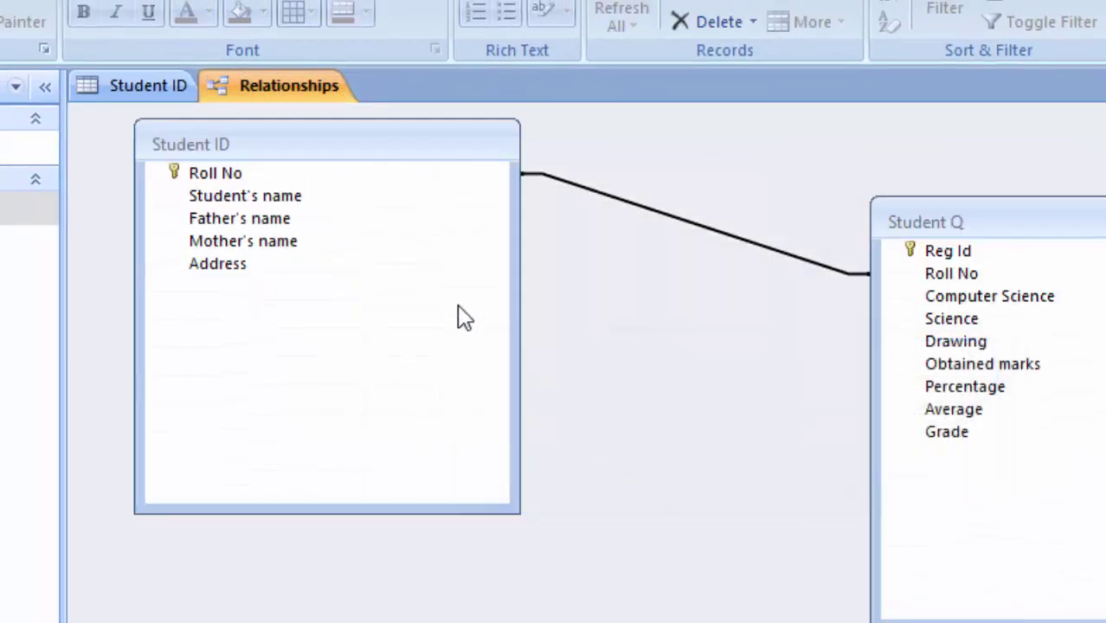
right_click(120, 90)
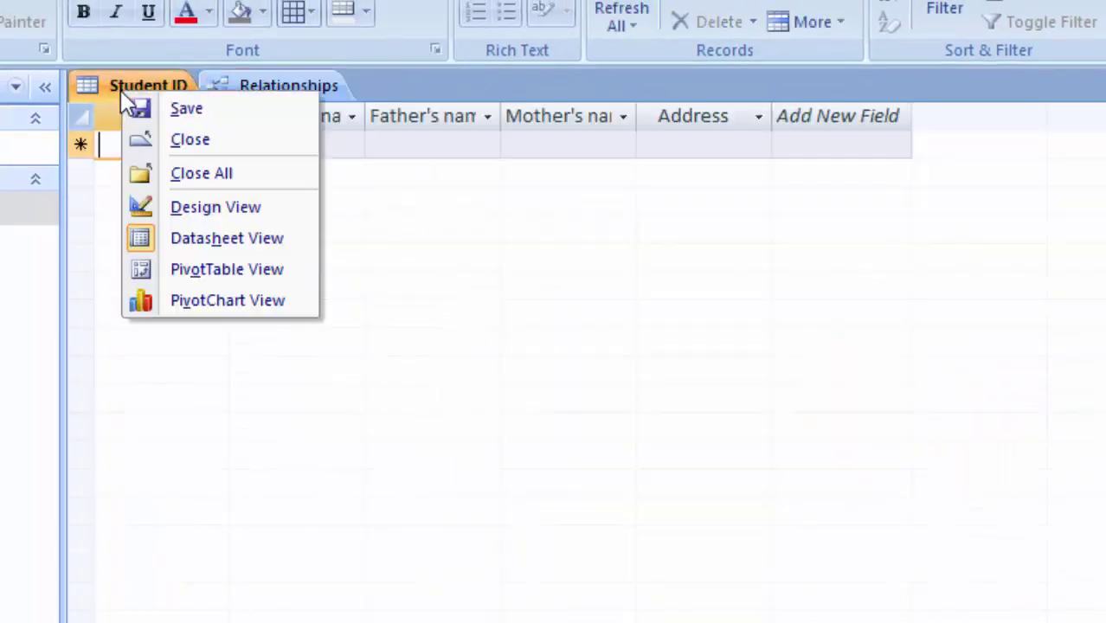
click(189, 141)
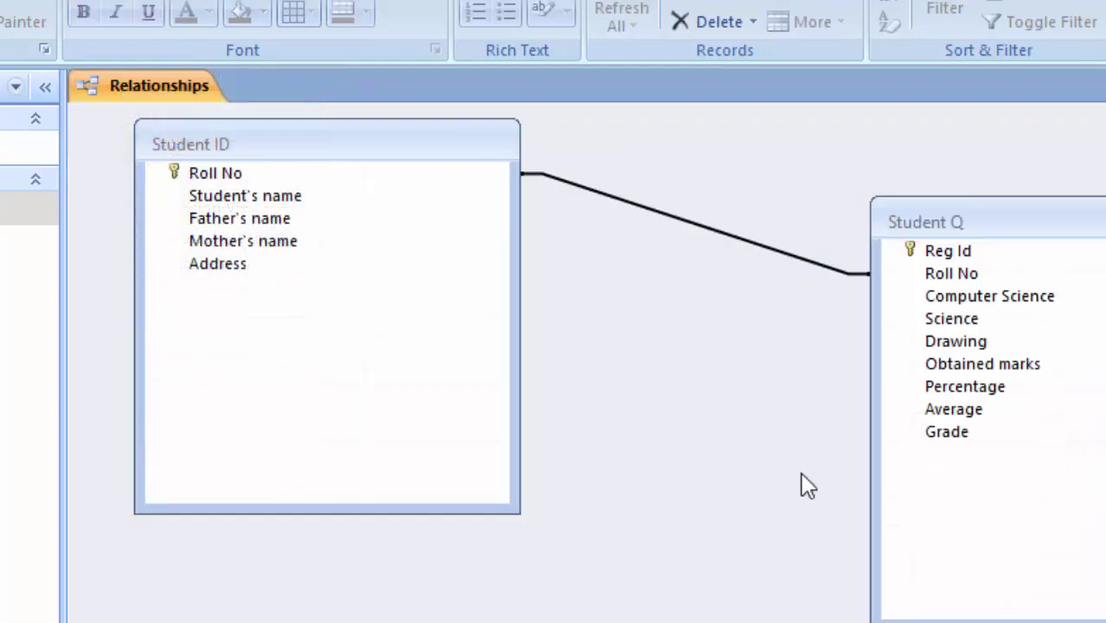
Create the Roll No relationship with referential integrity, cascade update and cascade delete
right_click(728, 243)
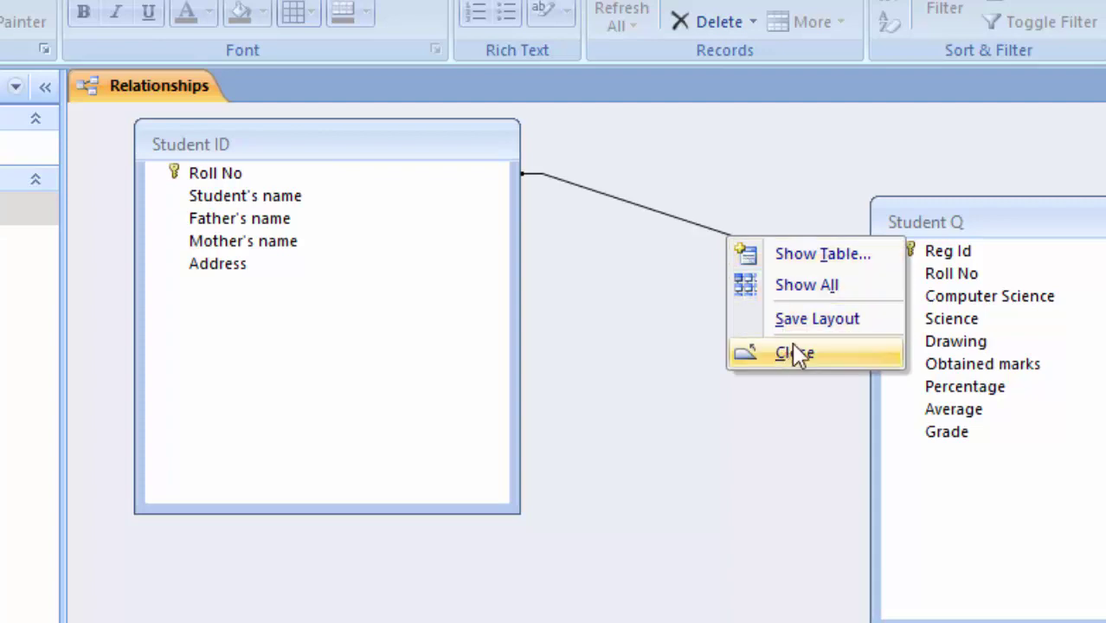
click(607, 196)
double_click(606, 194)
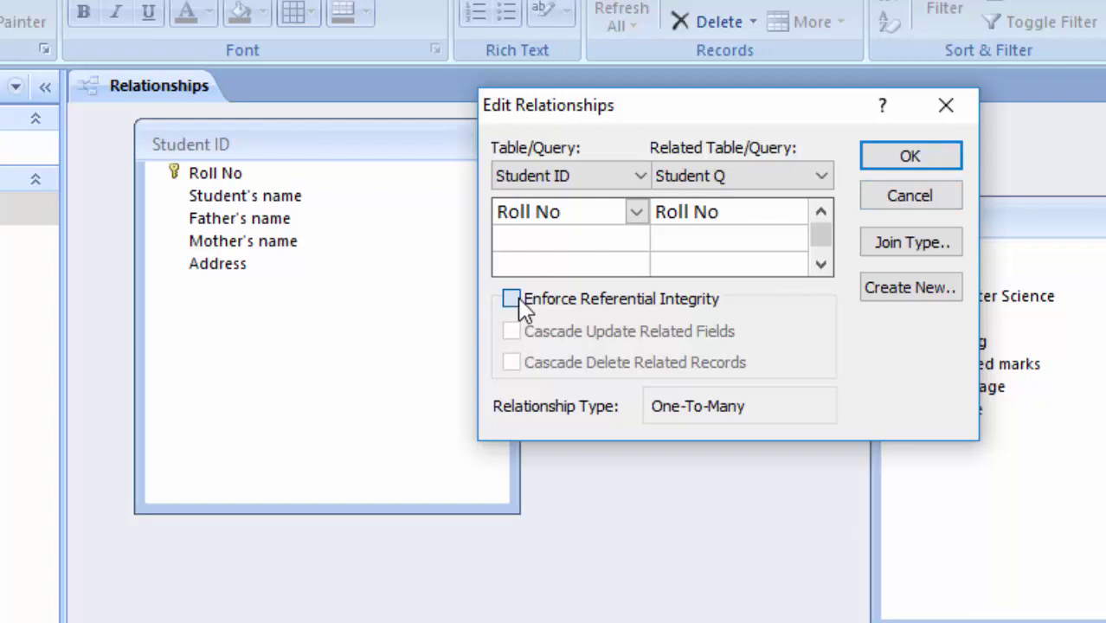
click(517, 305)
click(516, 332)
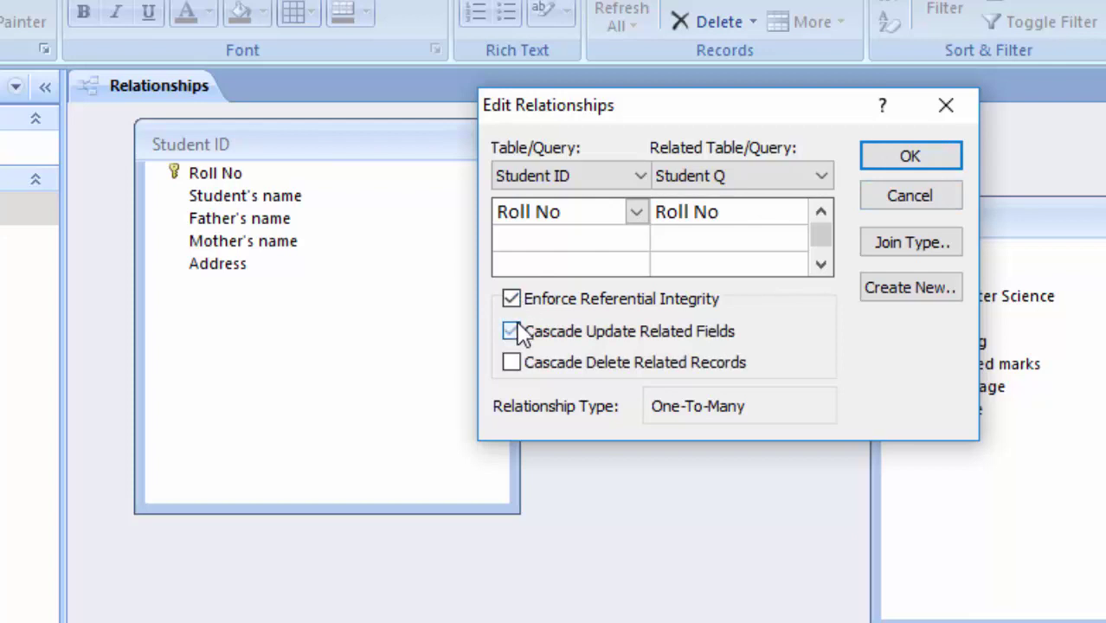
click(530, 367)
click(896, 159)
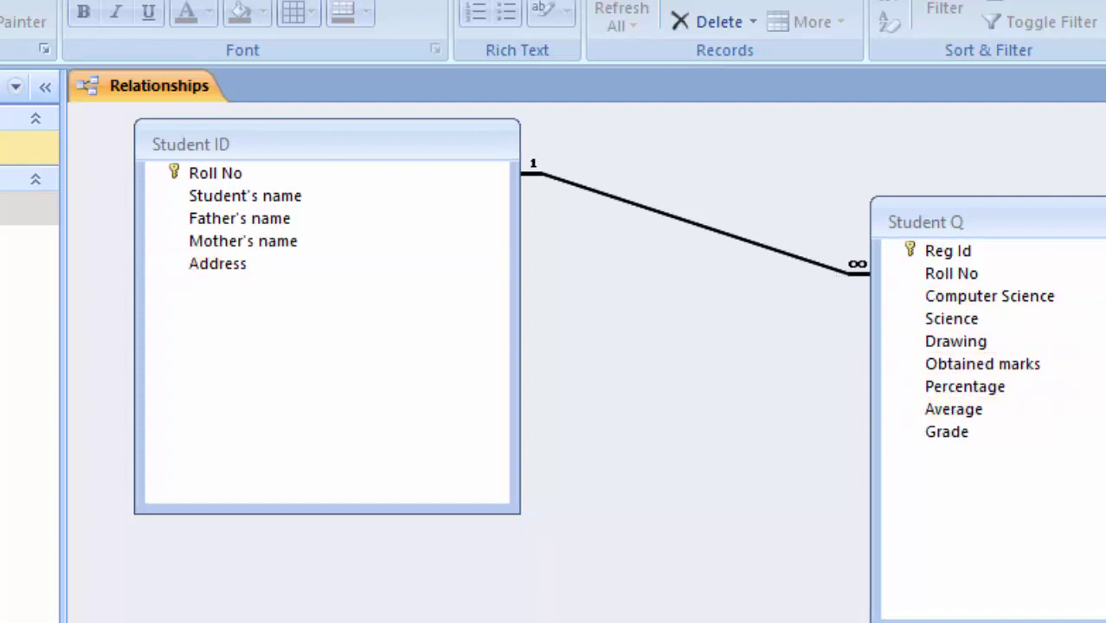
Open Student ID, widen Student's name, and enter Roll No 1 with student, parents and address
double_click(9, 146)
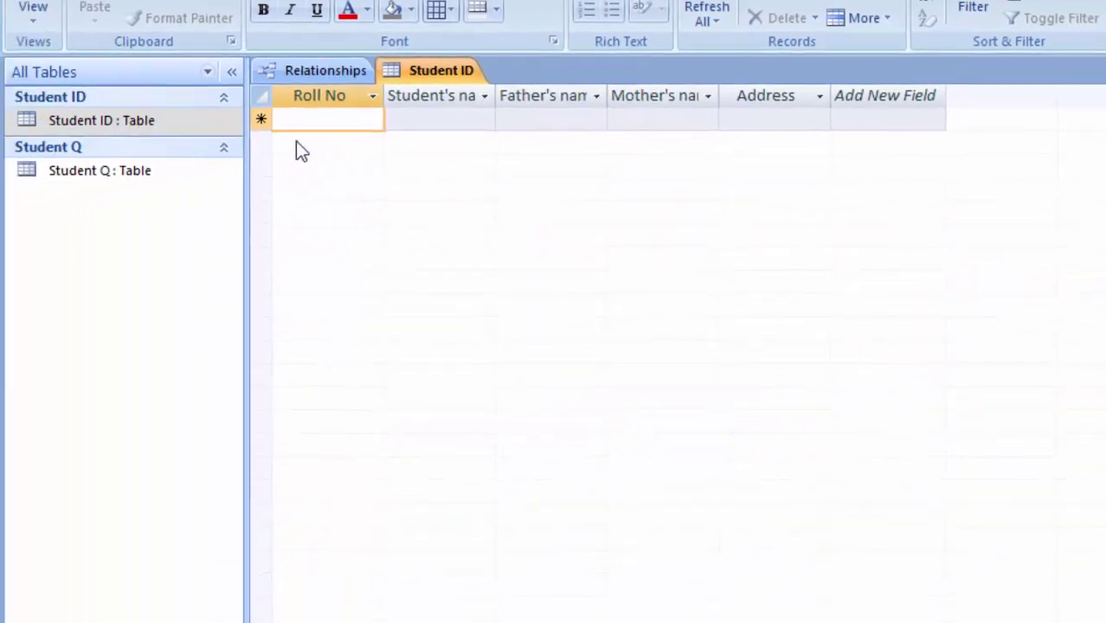
double_click(496, 95)
text(1)
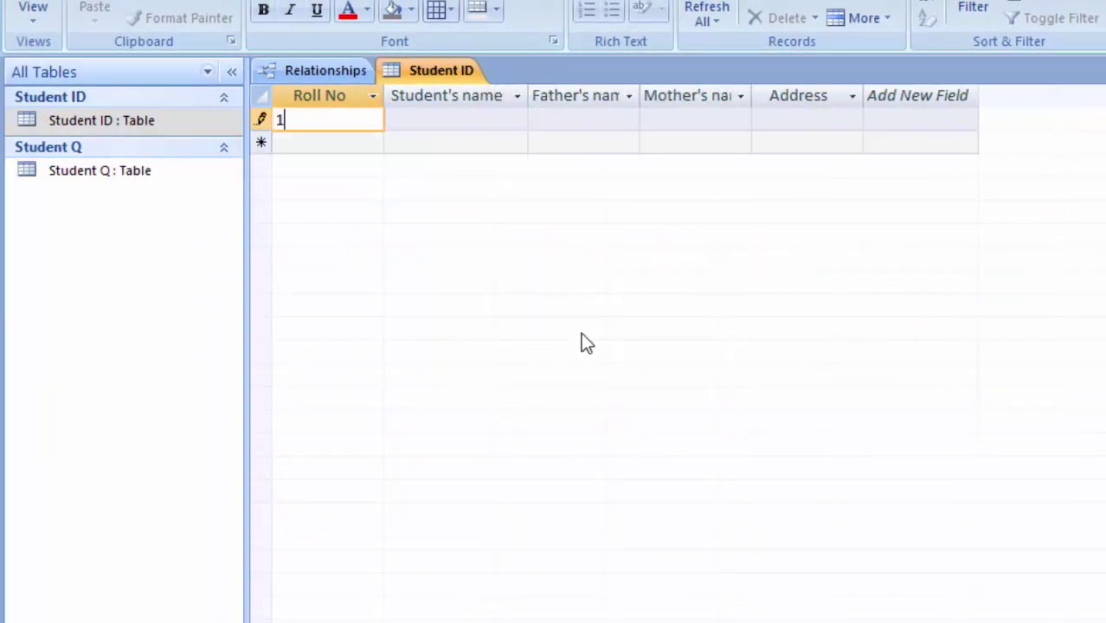
key(Tab)
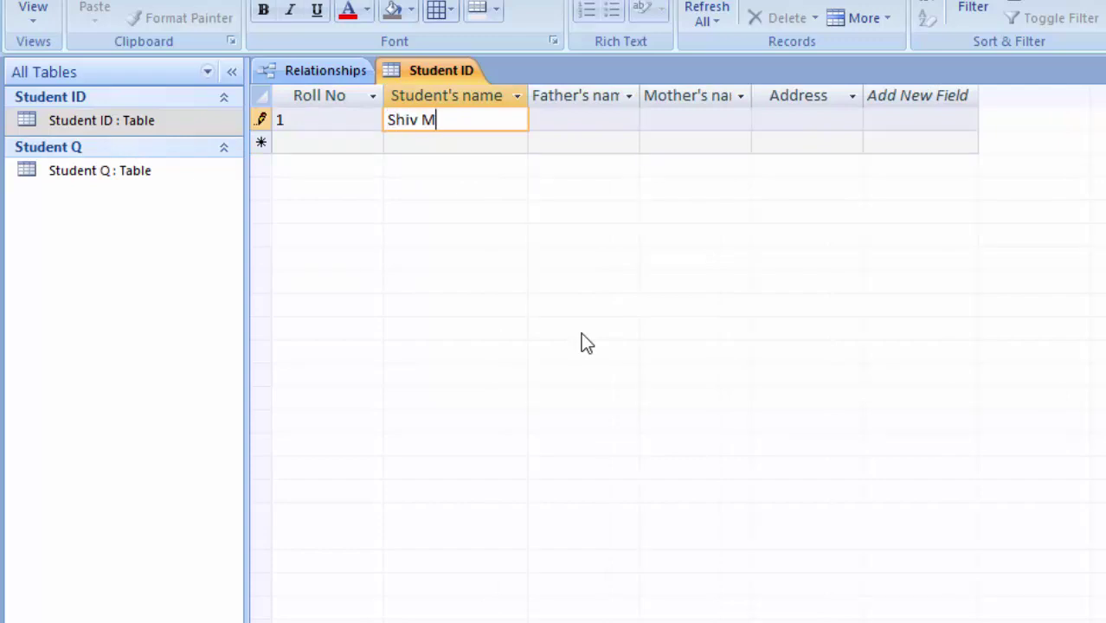
text(ishra)
key(Tab)
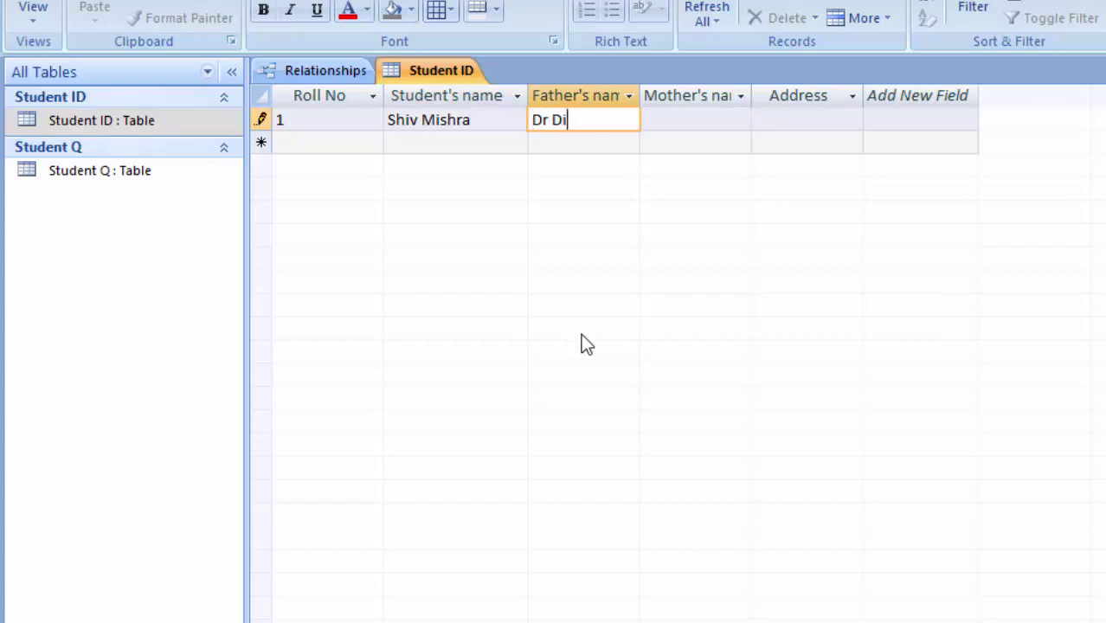
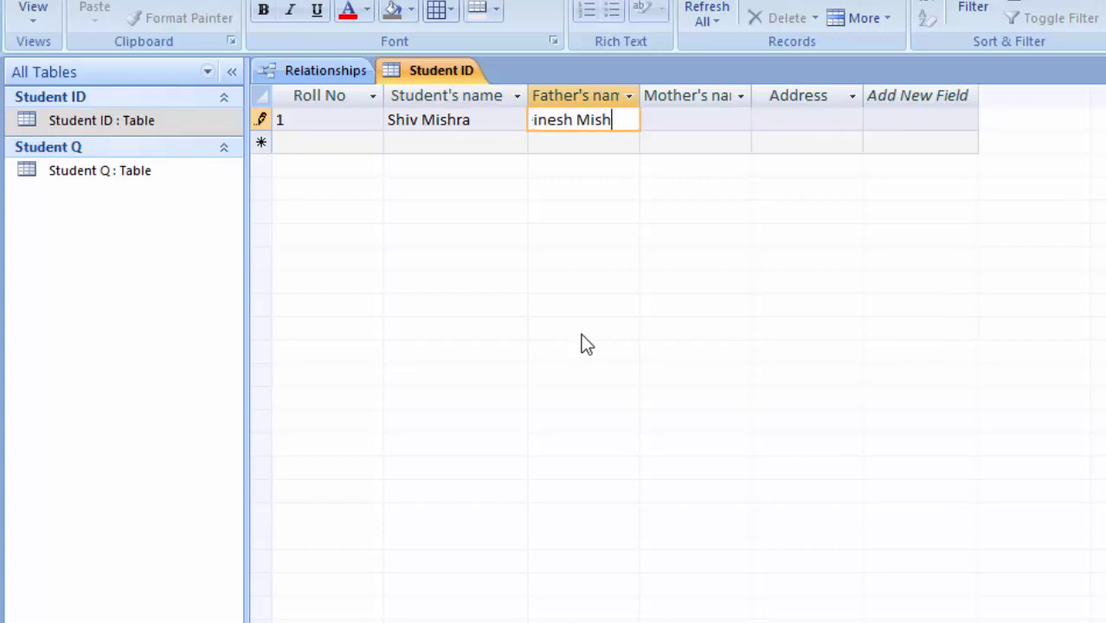
key(Tab)
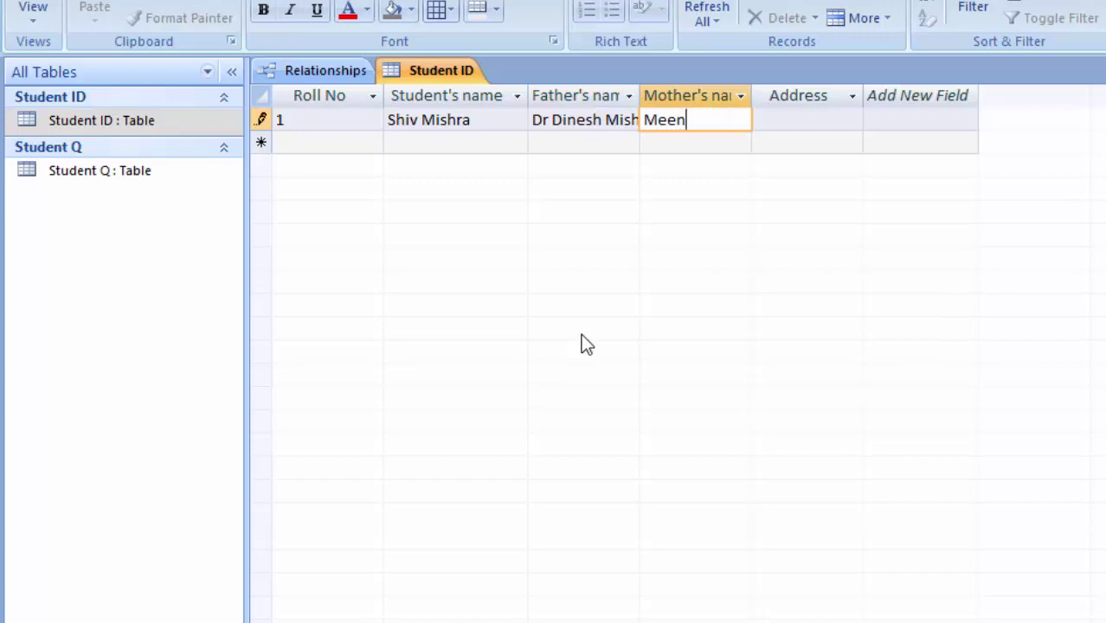
key(Tab)
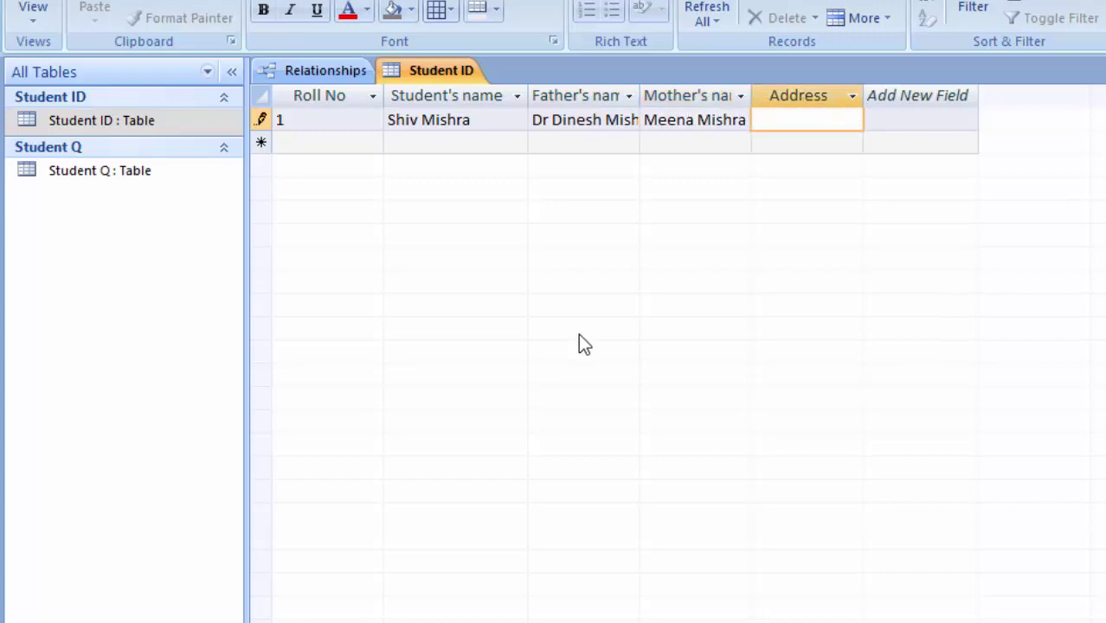
text(an)
text(gar )
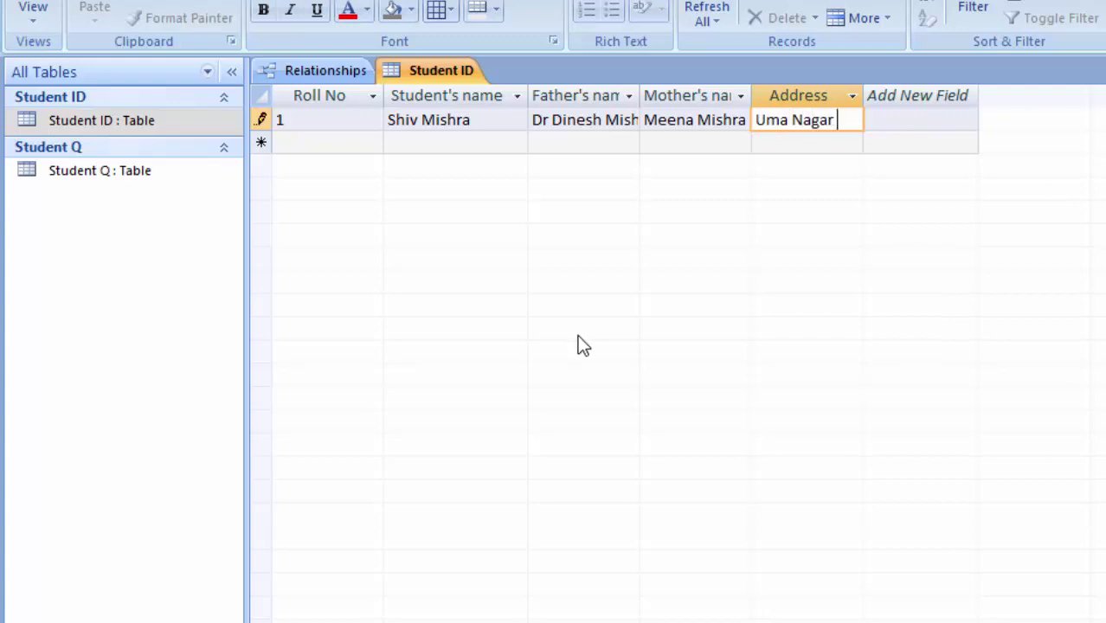
text(eoria)
key(Tab)
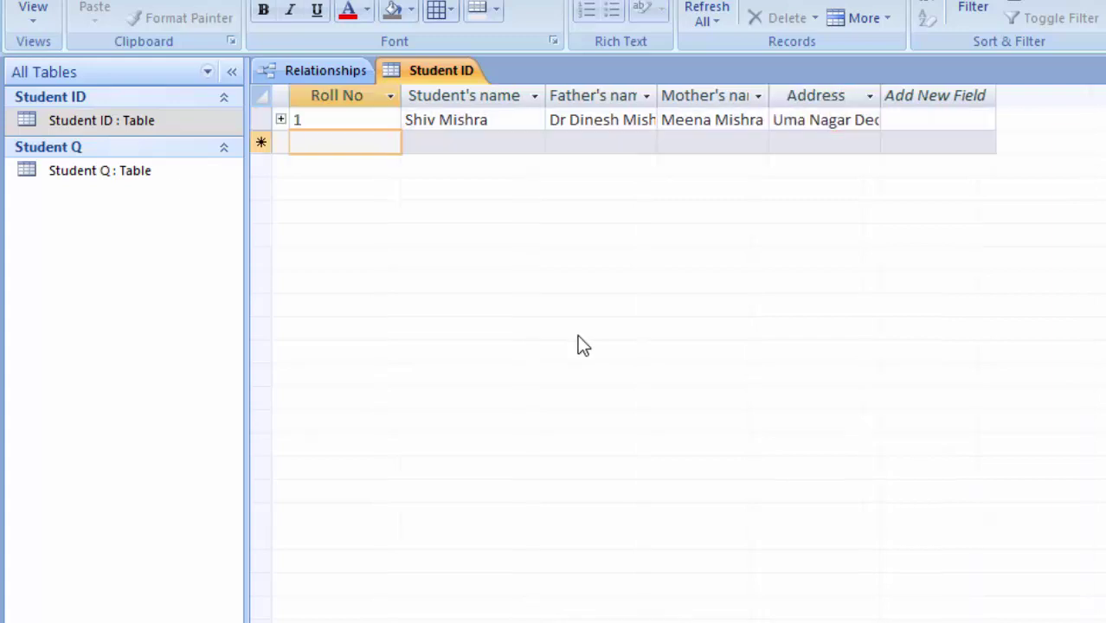
Enter record Roll No 2 with the student's name, parents' names and address
text(2)
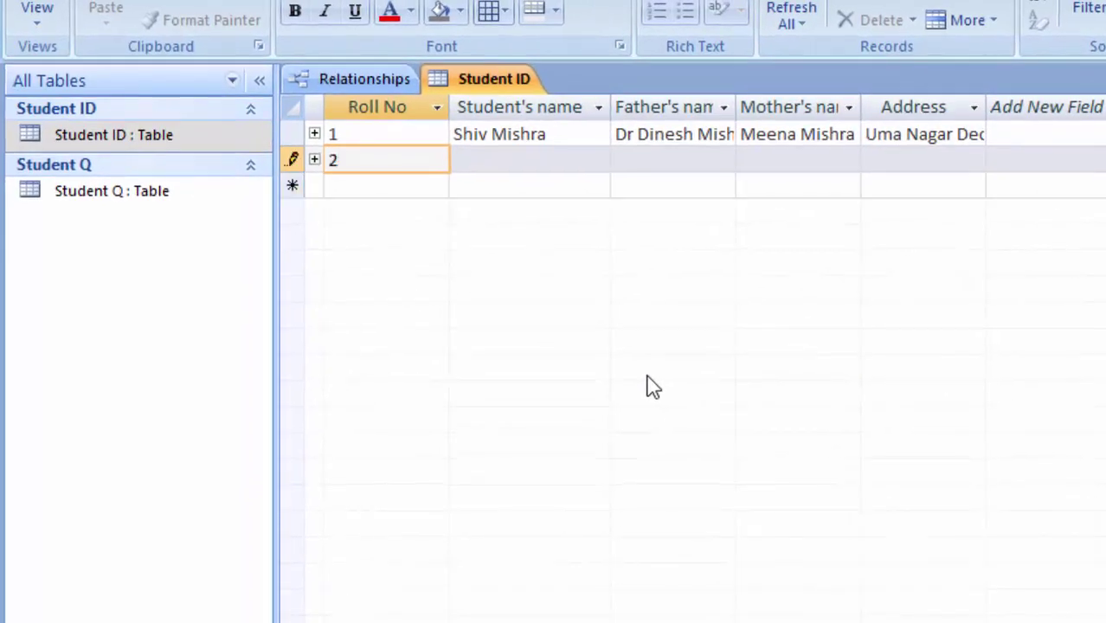
key(Tab)
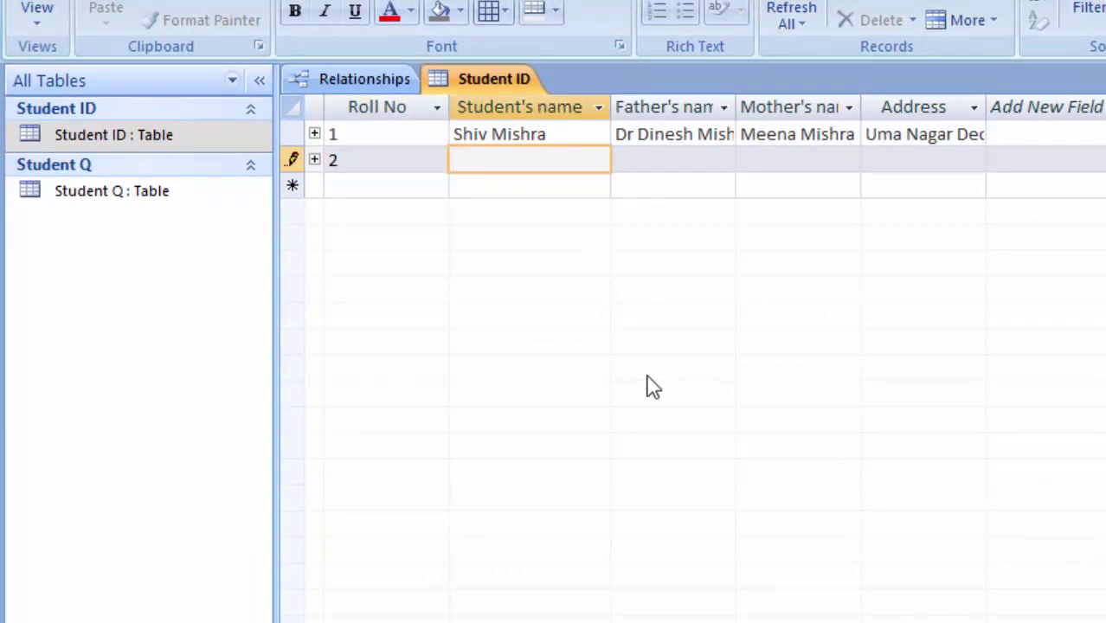
text(ram)
key(Tab)
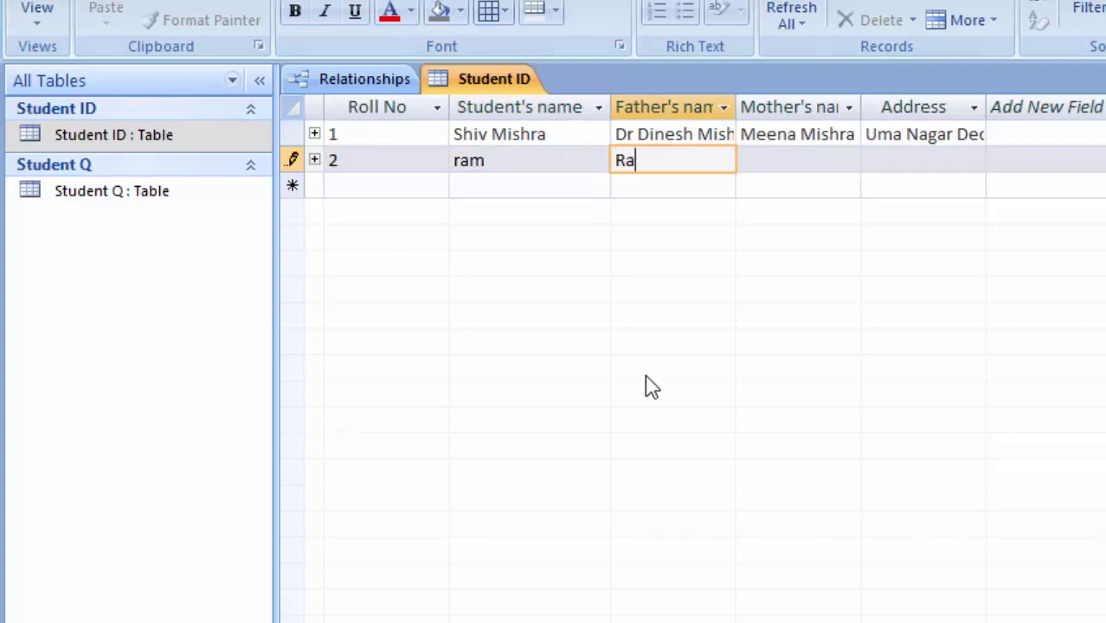
text(mnarayan)
key(Tab)
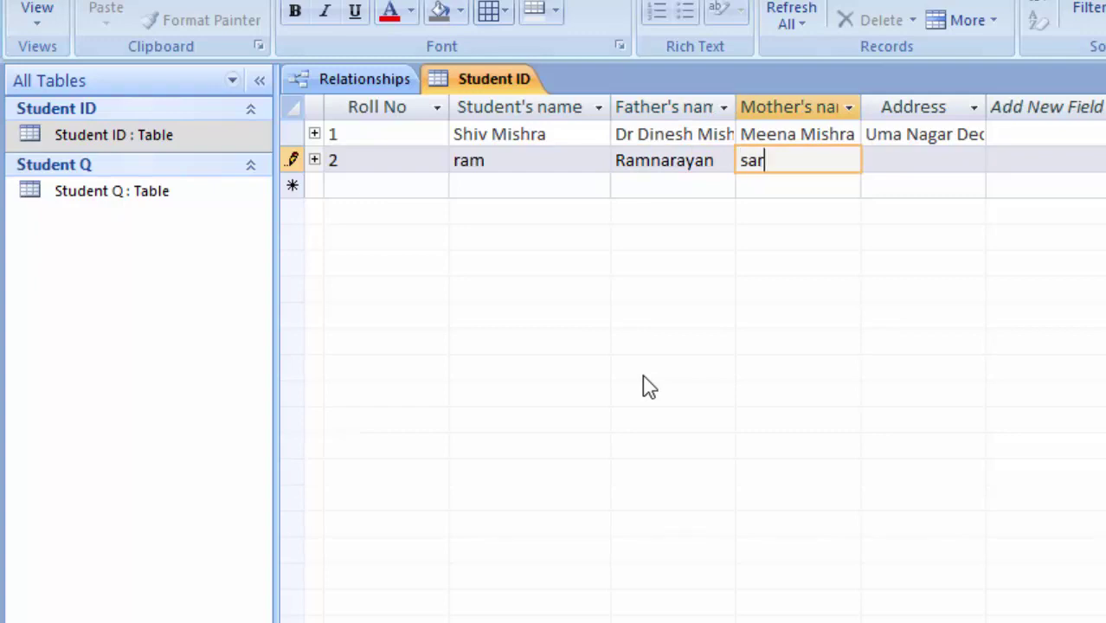
key(Tab)
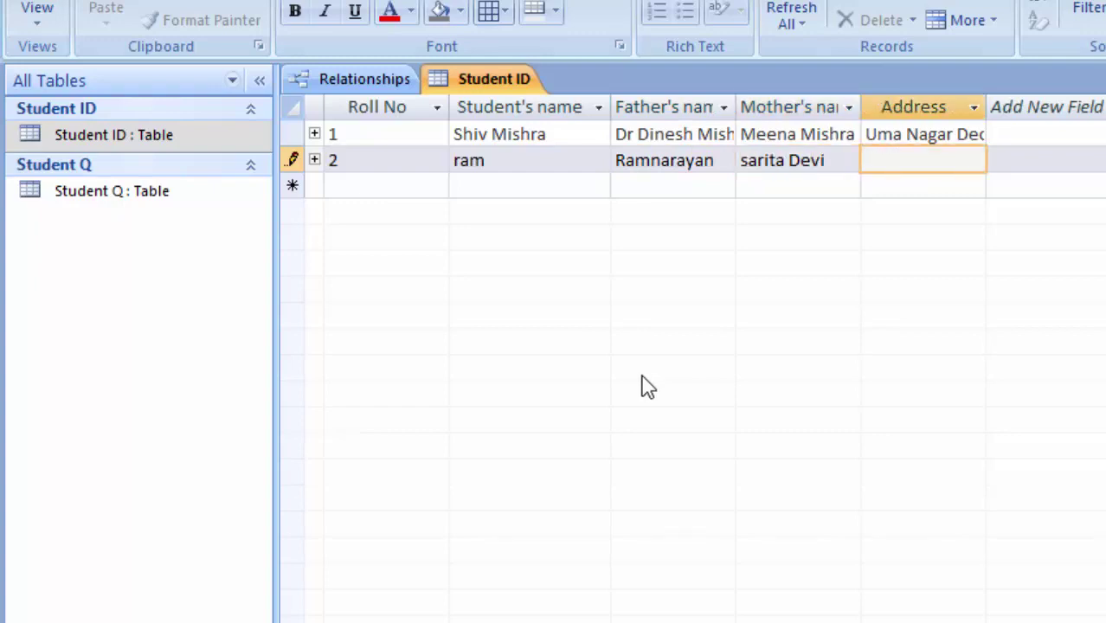
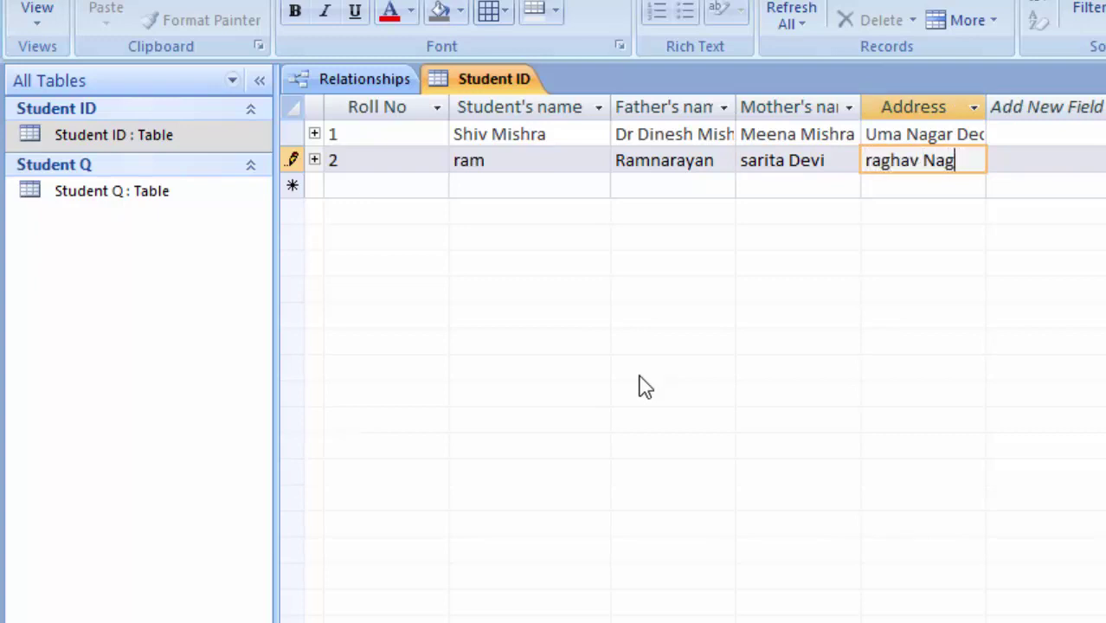
key(Tab)
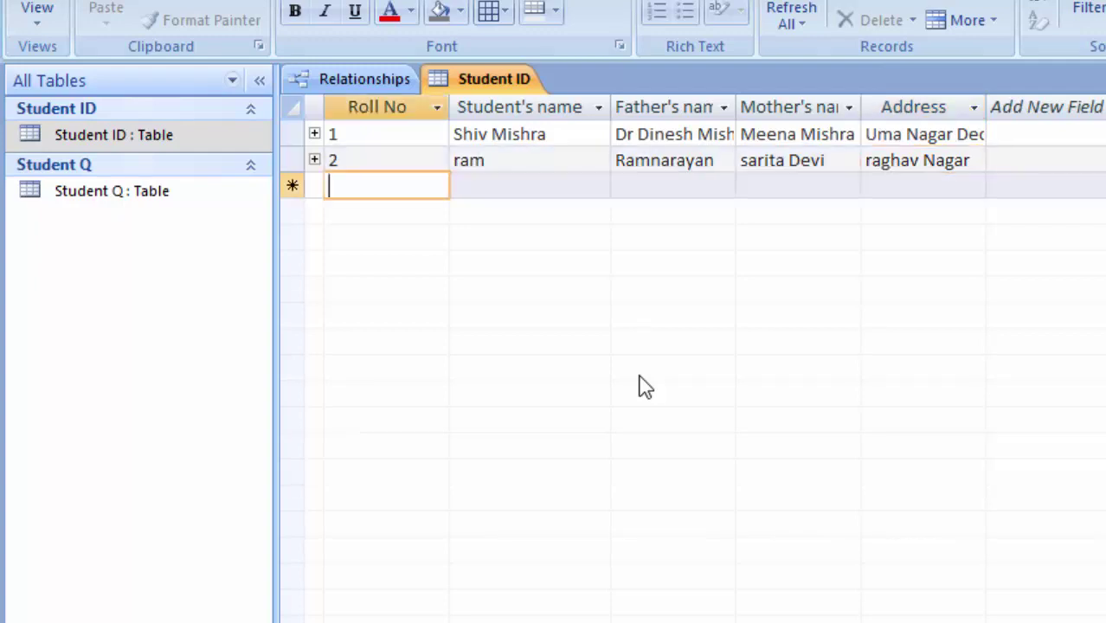
key(Tab)
Enter record Roll No 3 with the student's name, parents' names and address
key(shift+Tab)
text(3)
key(Tab)
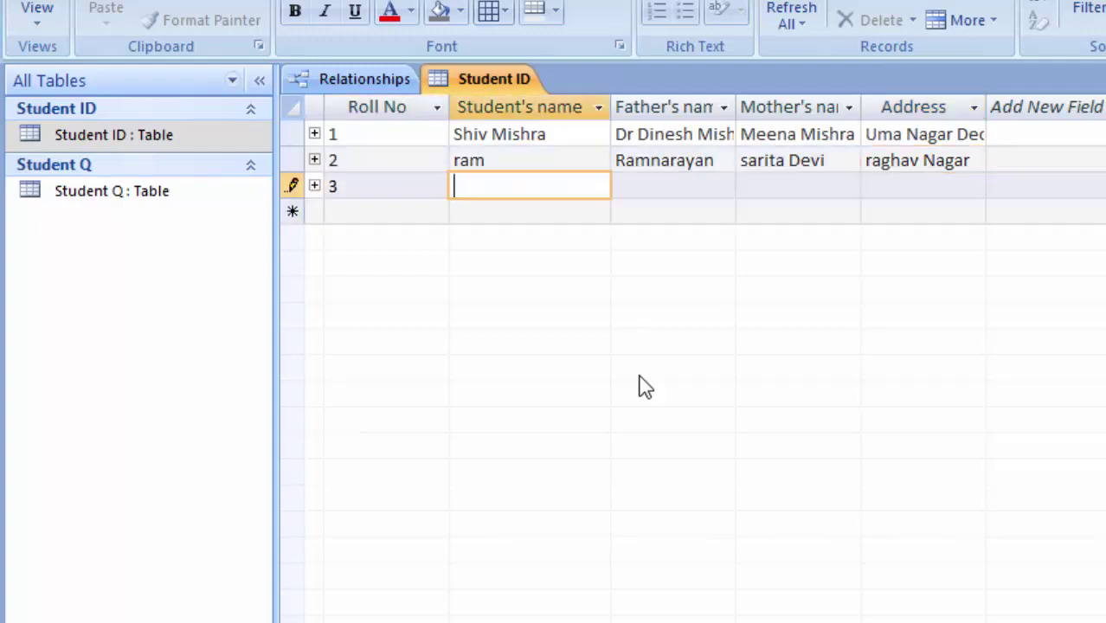
text(rahul)
key(Tab)
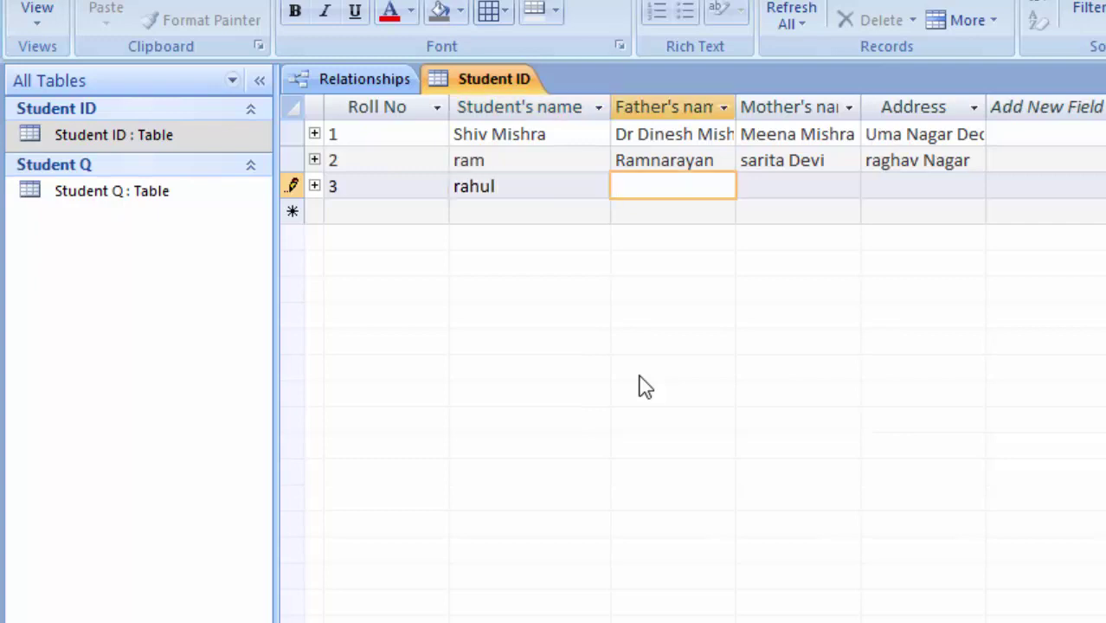
text(Ram)
text(vri)
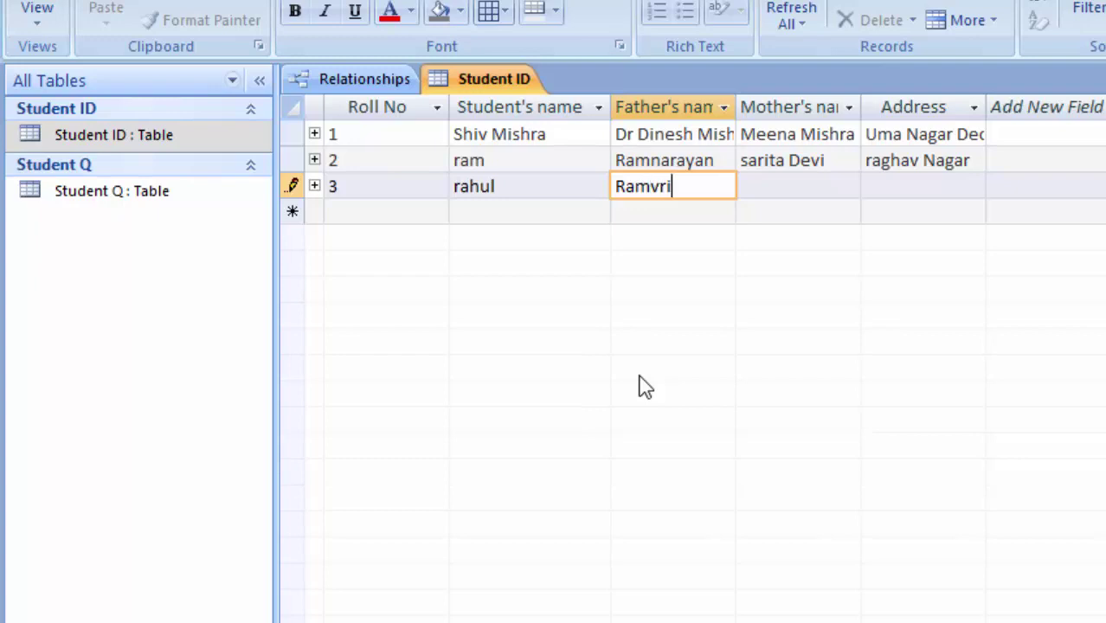
text(ksh)
key(Tab)
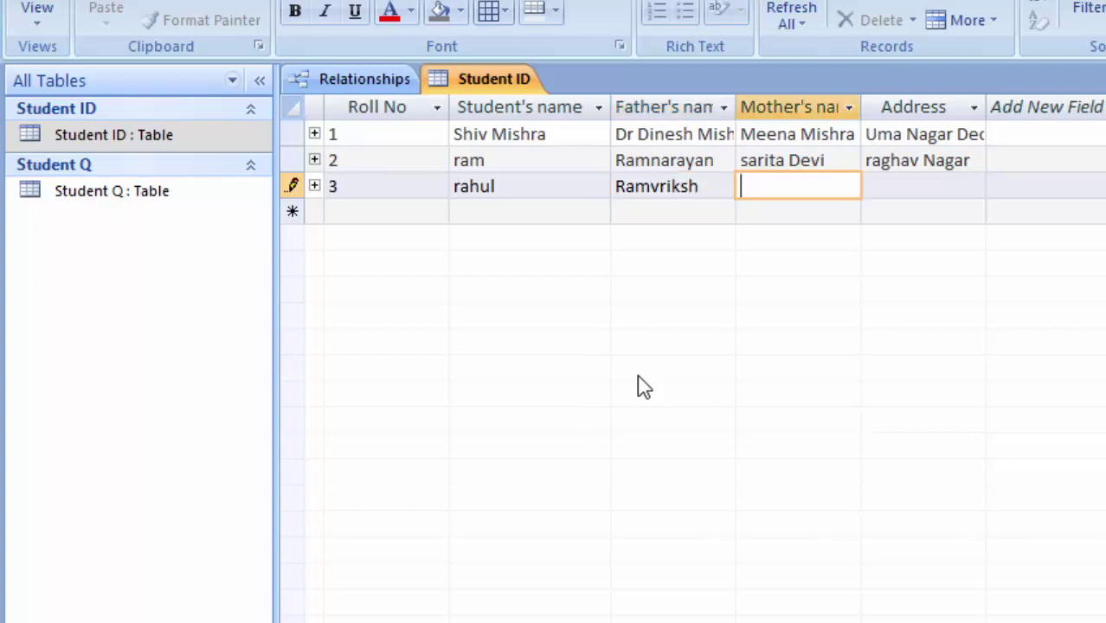
text(Sa)
key(BackSpace)
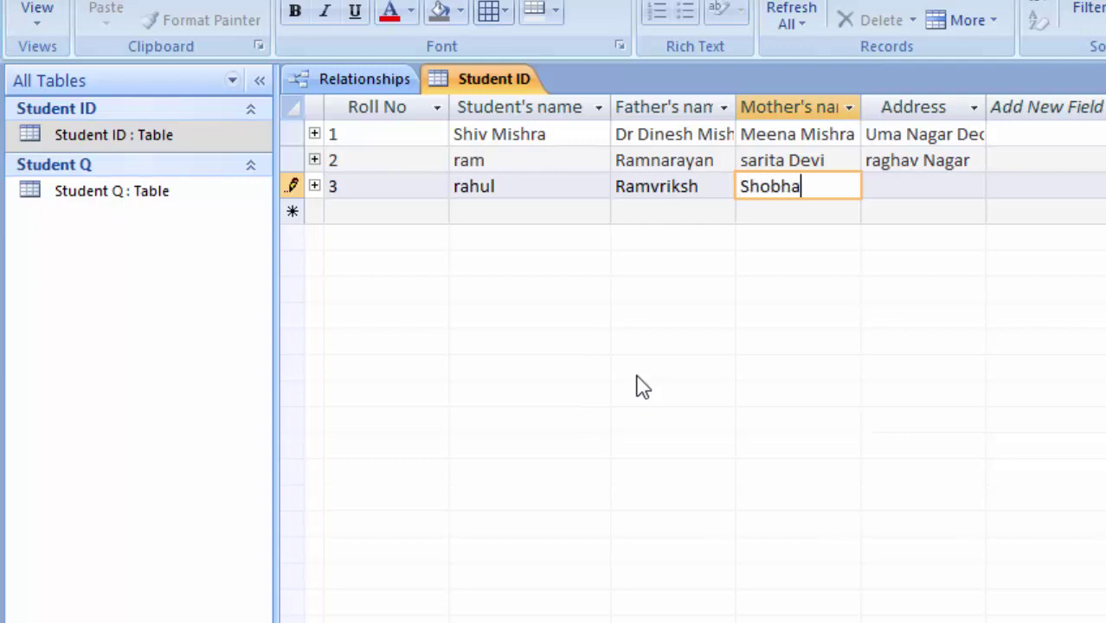
key(Tab)
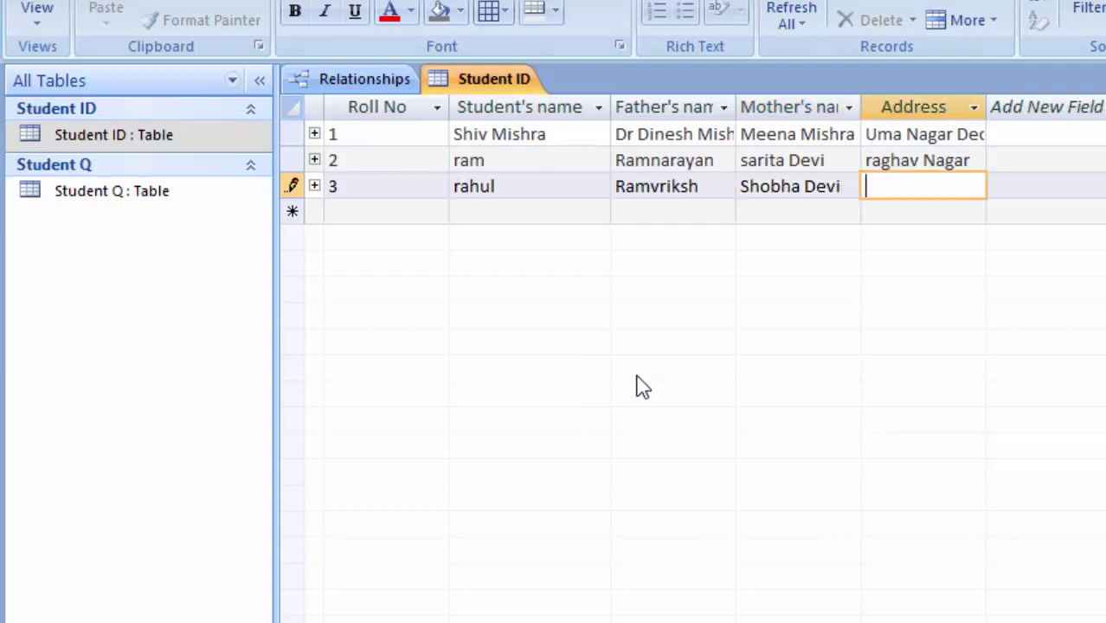
text(U)
key(BackSpace)
text(D)
text(eoria)
key(Tab)
key(Tab)
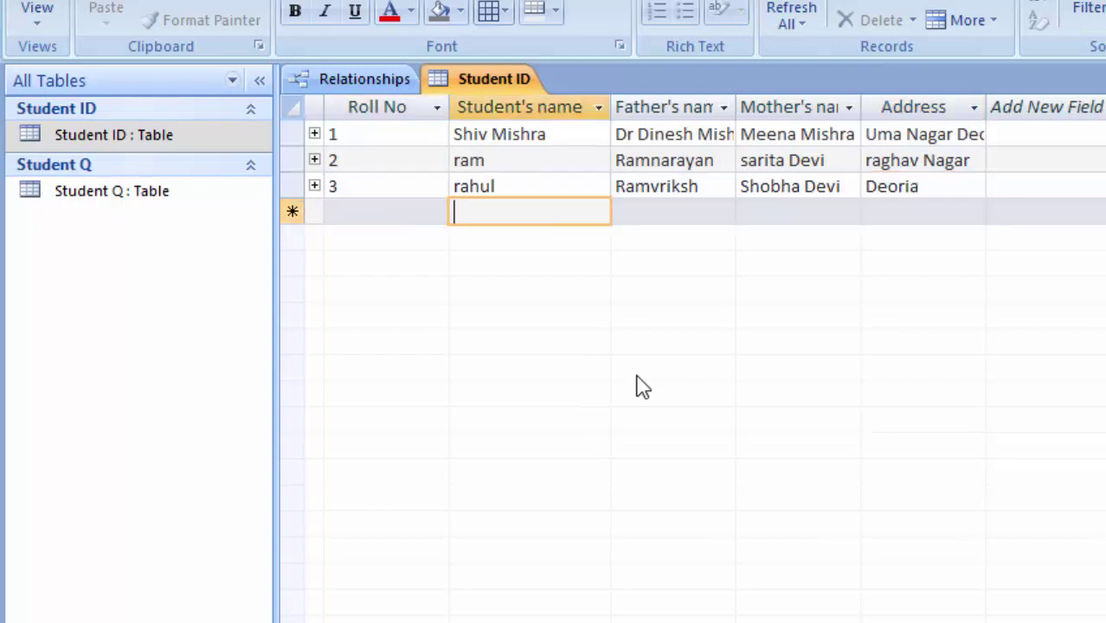
Enter record Roll No 4 with the student's name, parents' names and full address
key(shift+Tab)
text(3)
key(BackSpace)
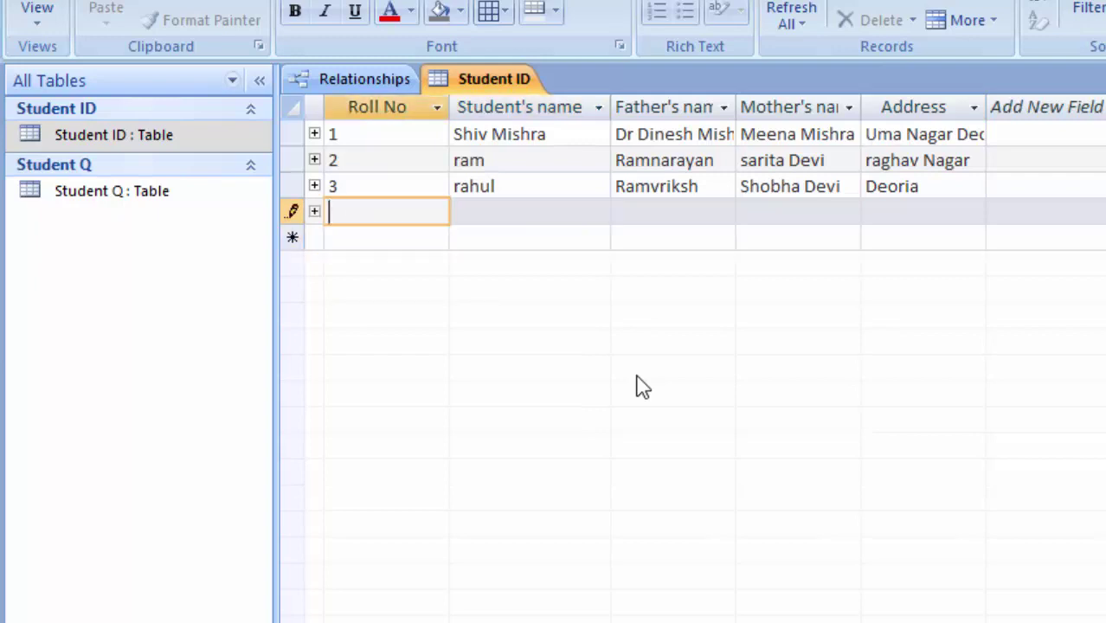
text(4)
key(Tab)
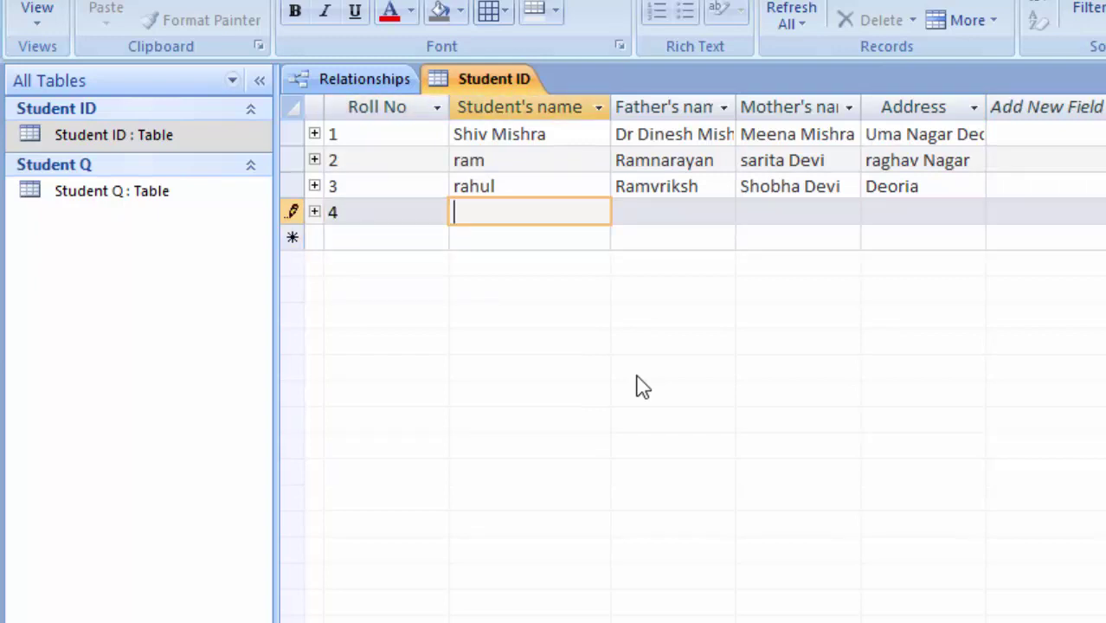
text(Si)
text(hi)
text(va)
text(m)
key(Tab)
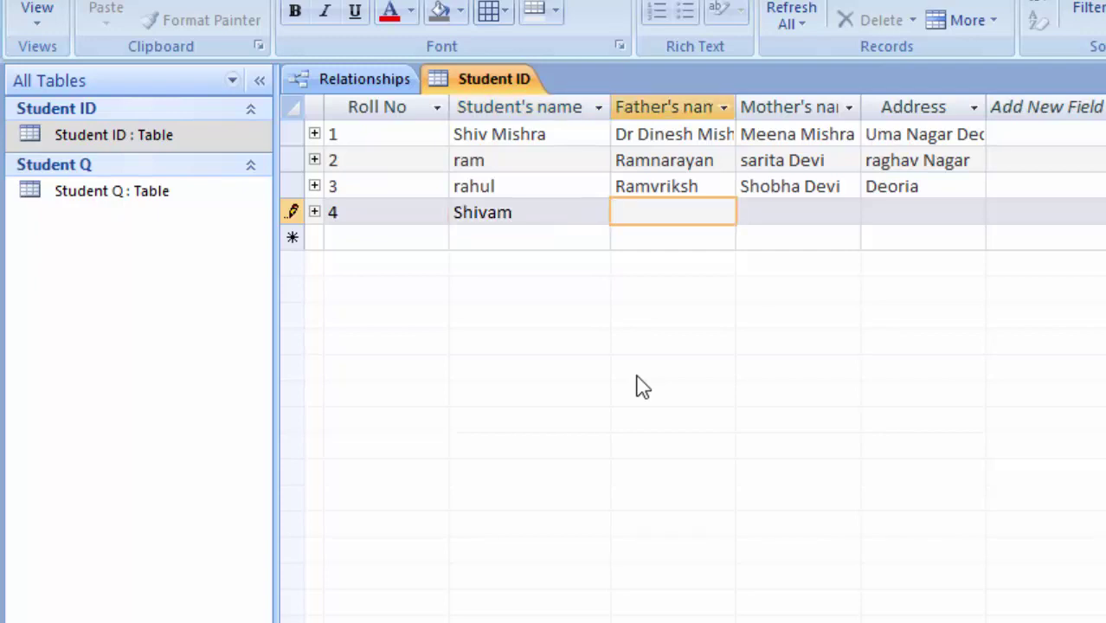
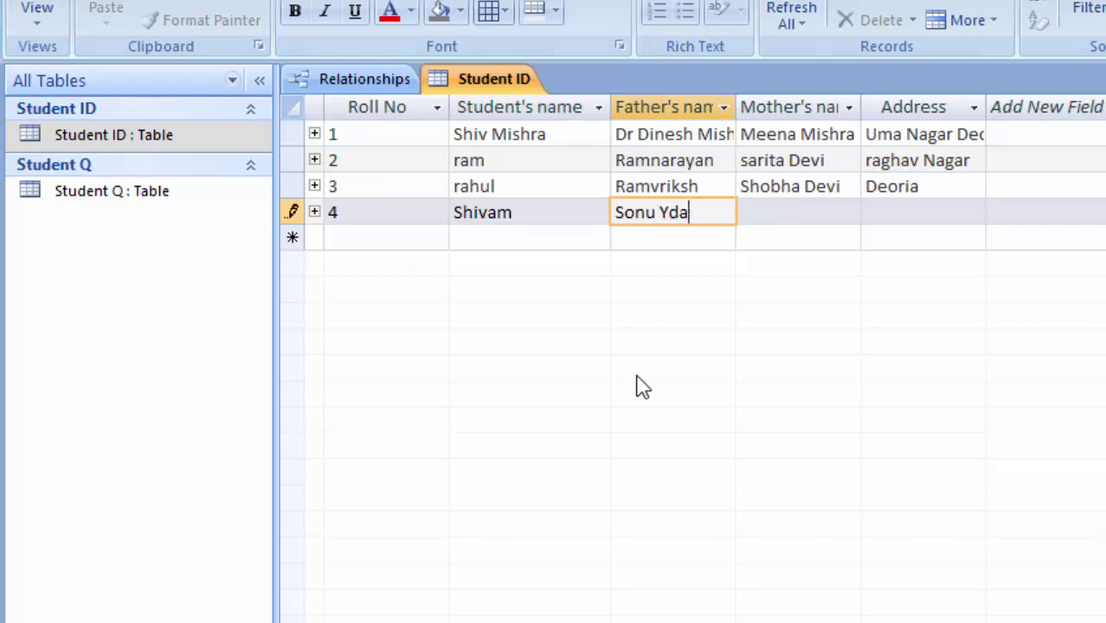
key(Tab)
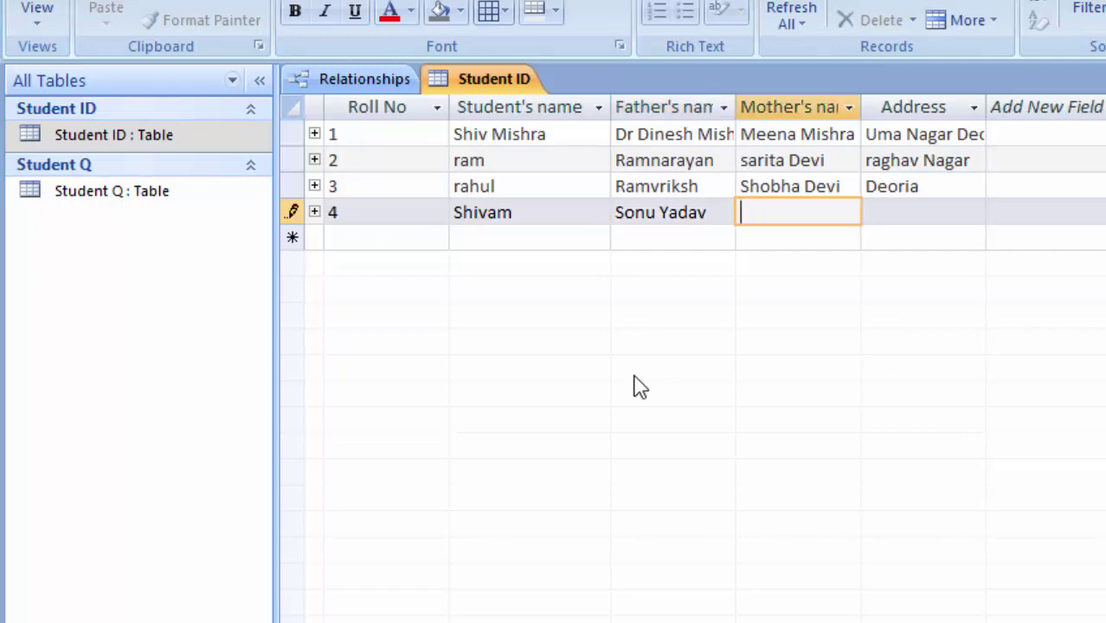
key(Tab)
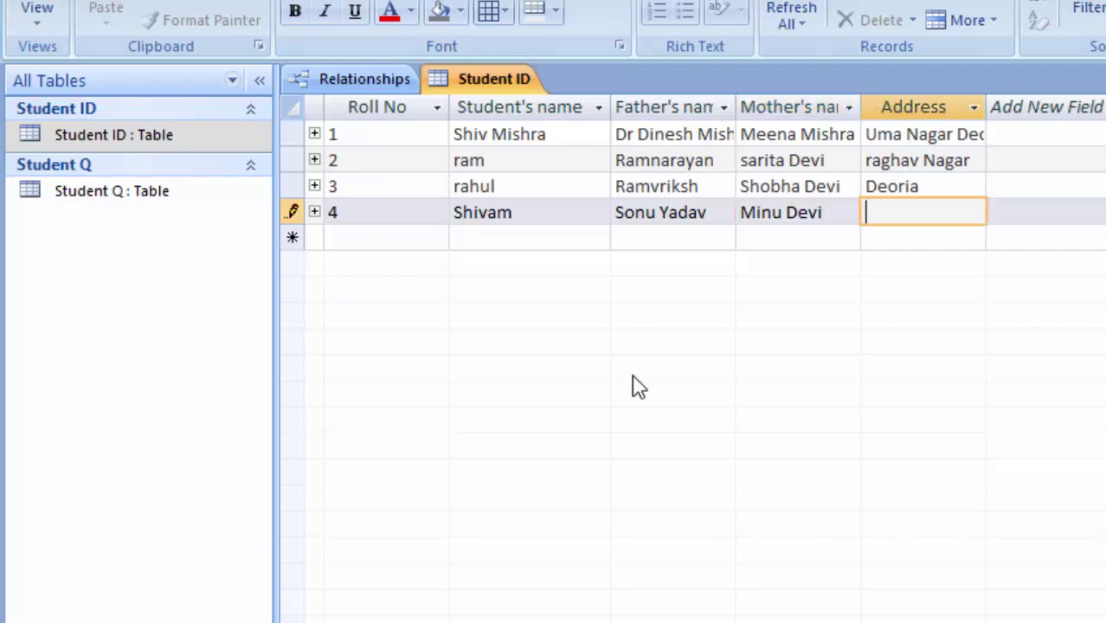
text(new C)
text(olony D)
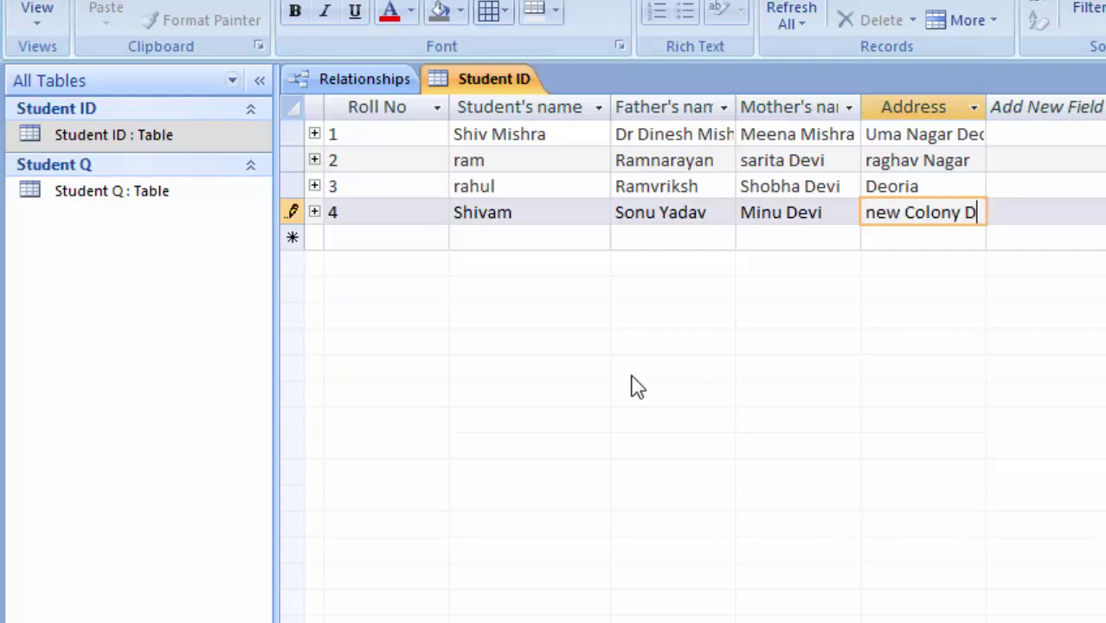
text(or)
key(BackSpace)
key(BackSpace)
text(eoria)
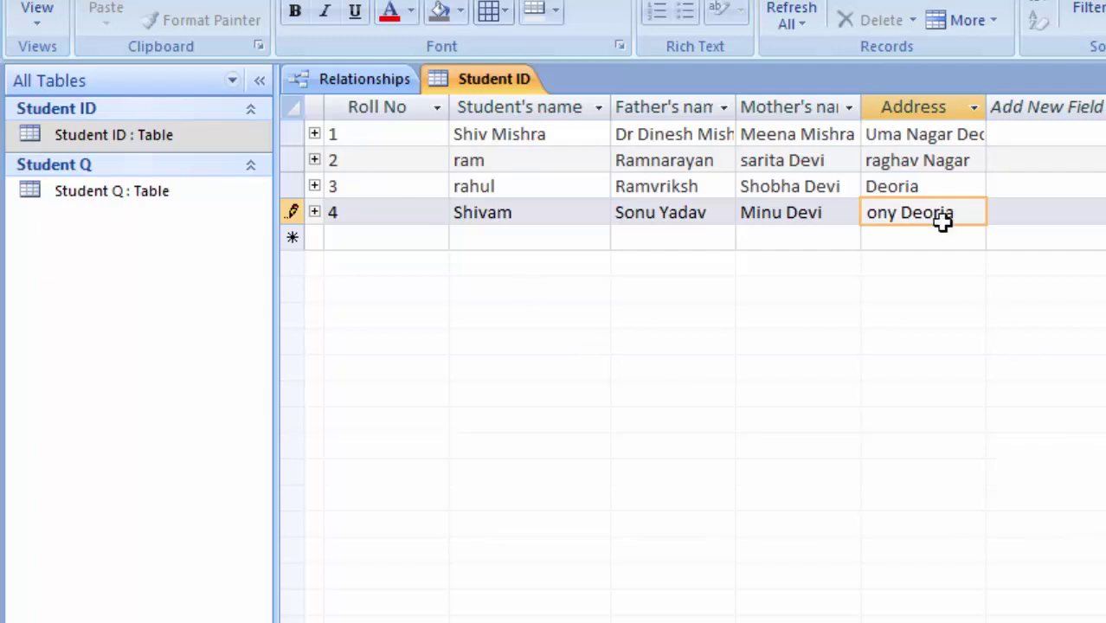
key(Home)
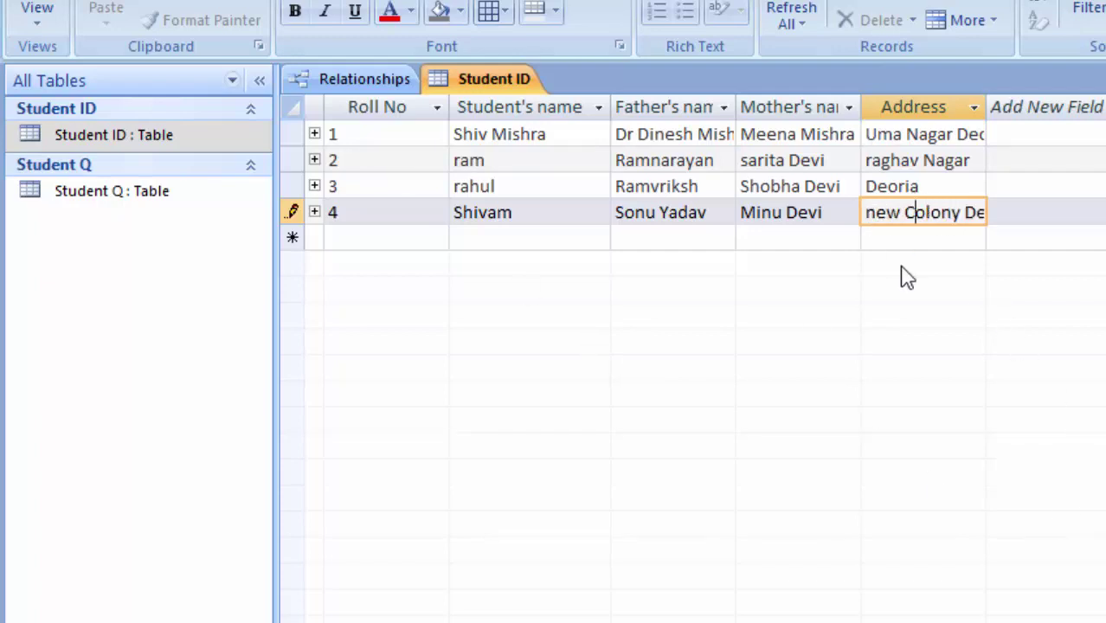
Autofit the Address column and open the Student Q table
double_click(987, 107)
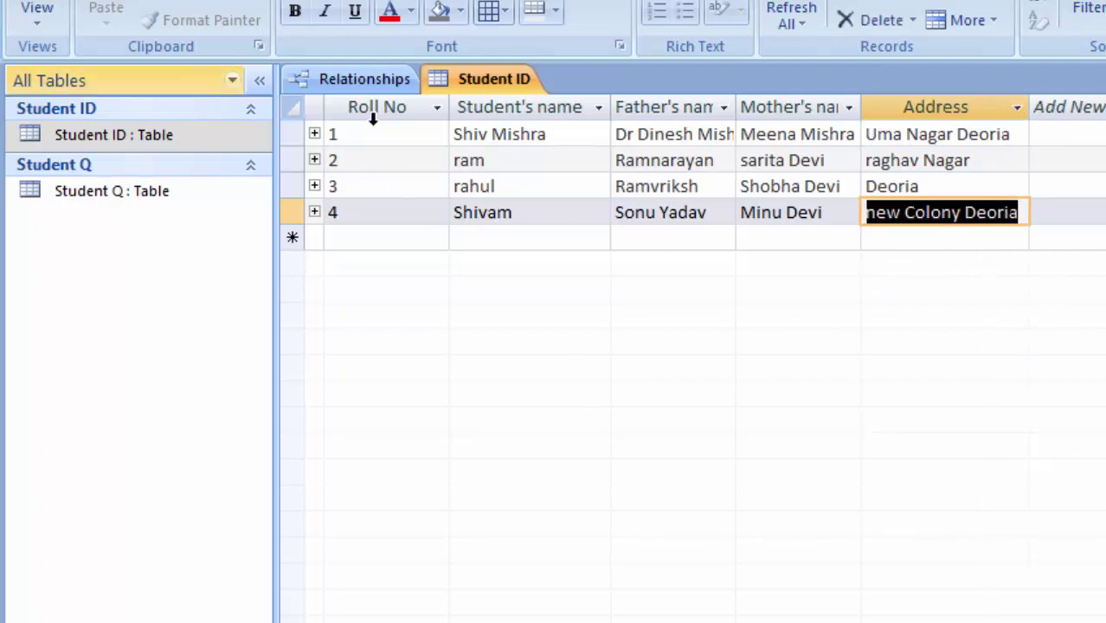
click(71, 191)
right_click(57, 201)
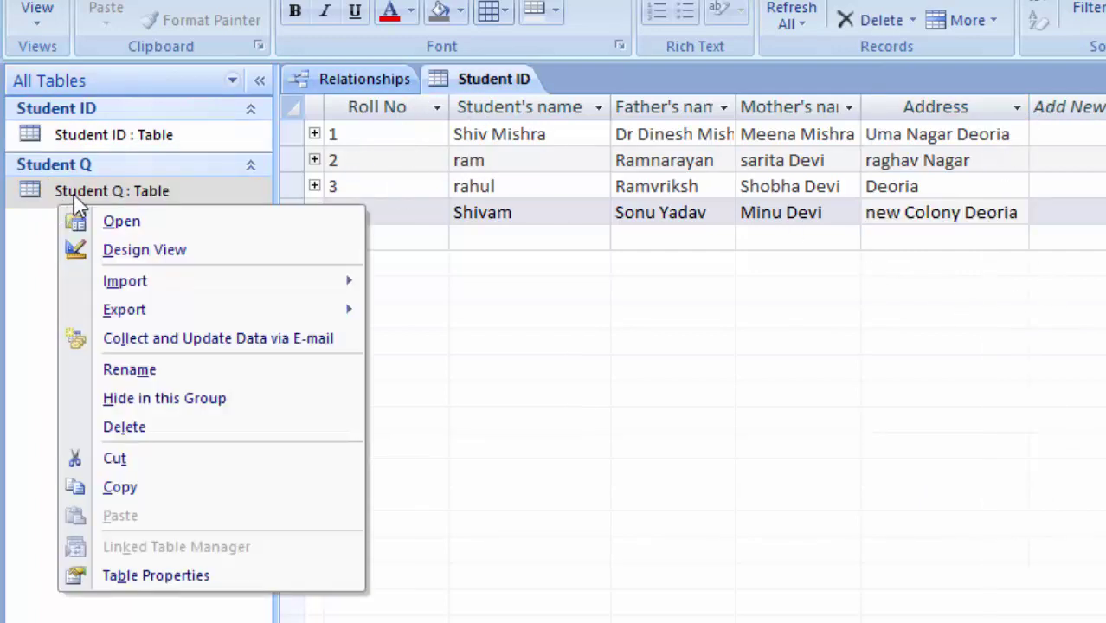
click(104, 220)
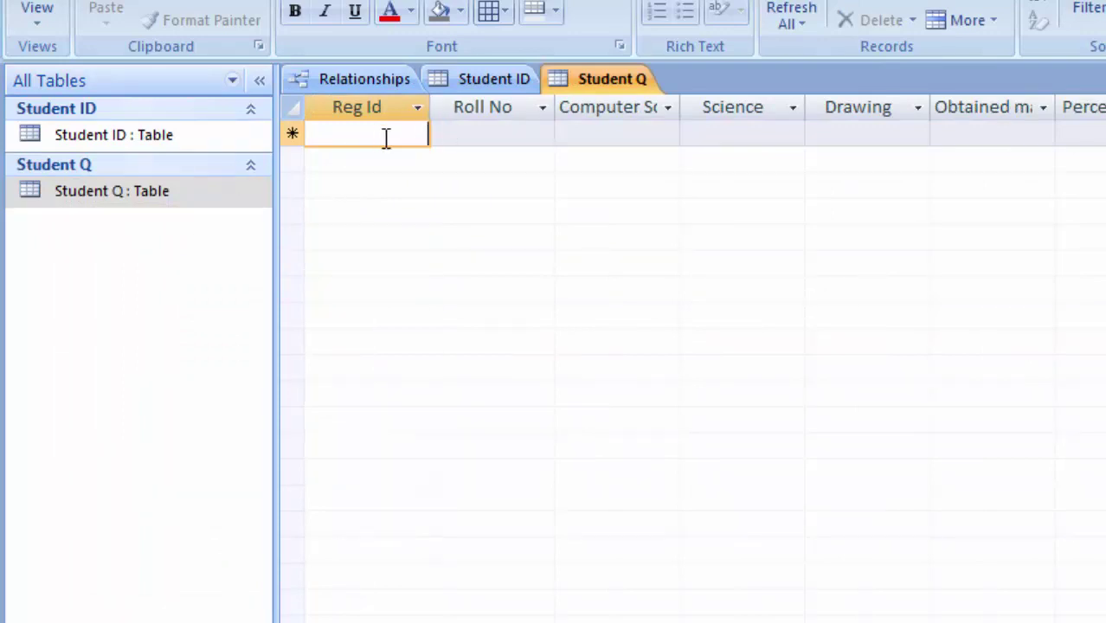
Enter Reg Id A1 and Roll No 1 in the first Student Q record, resolving the type mismatch
text(1)
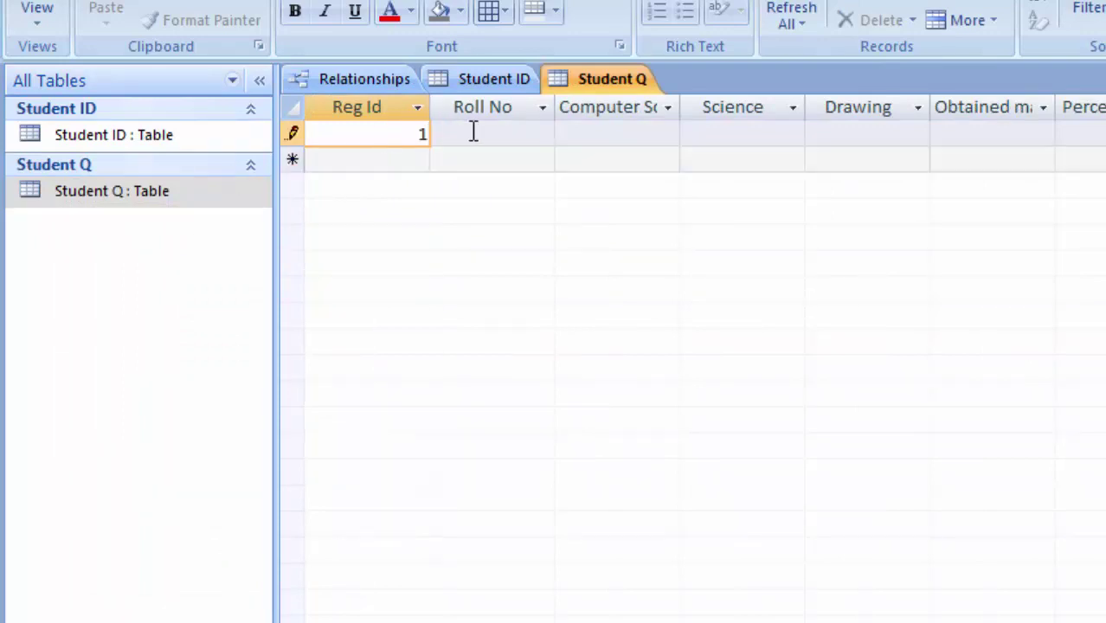
click(474, 130)
double_click(419, 136)
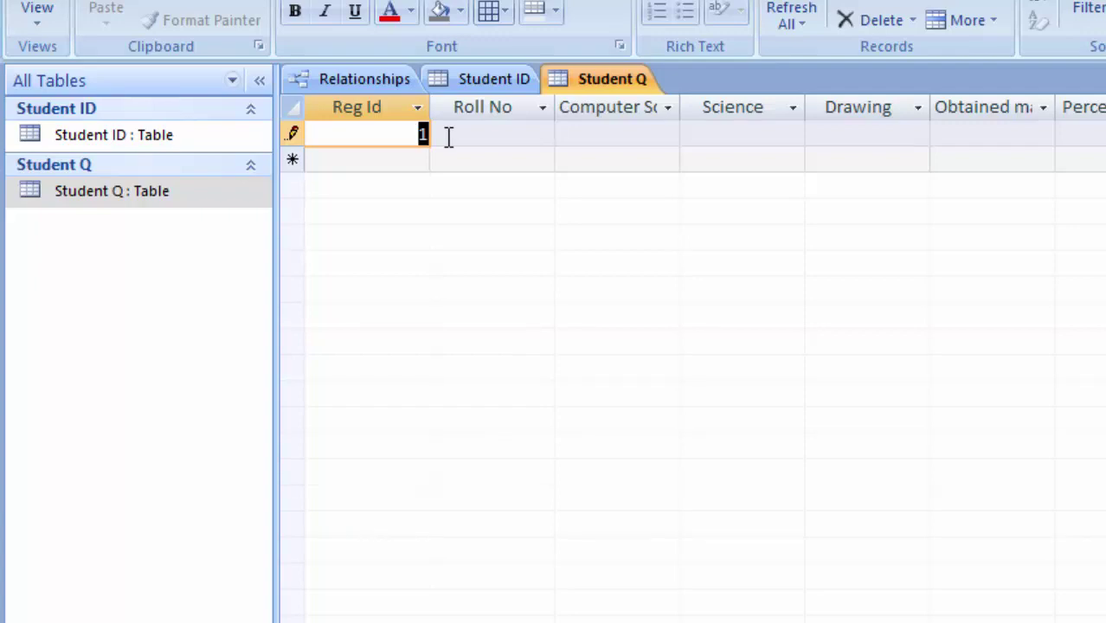
text(A1)
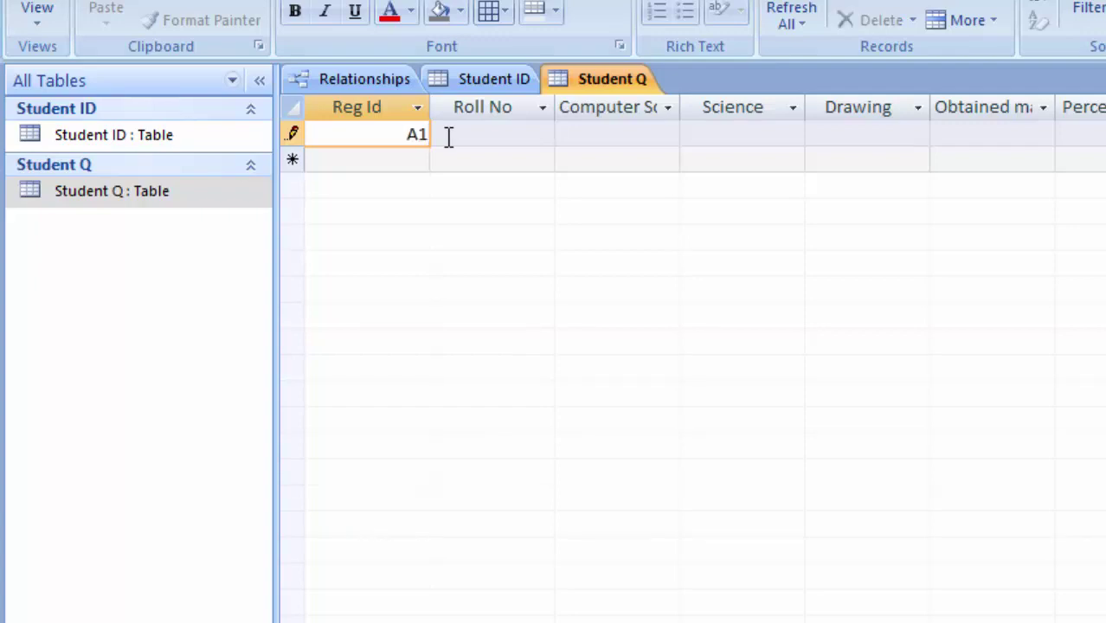
key(Tab)
click(544, 243)
click(486, 138)
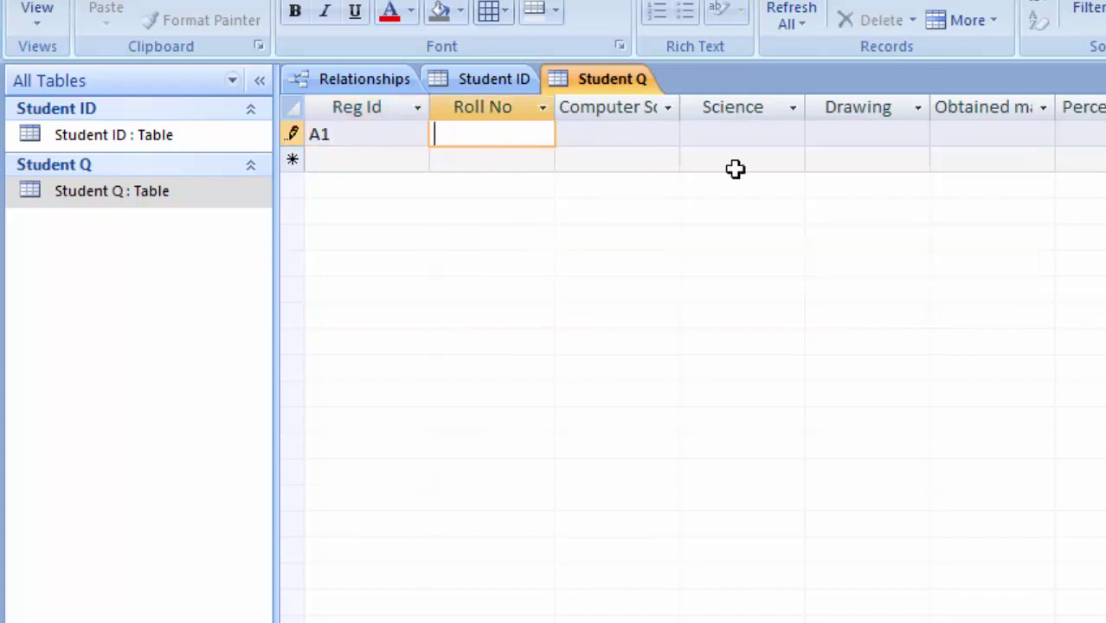
text(1)
Enter Computer Science 65 and Science 75 in the first record
click(612, 129)
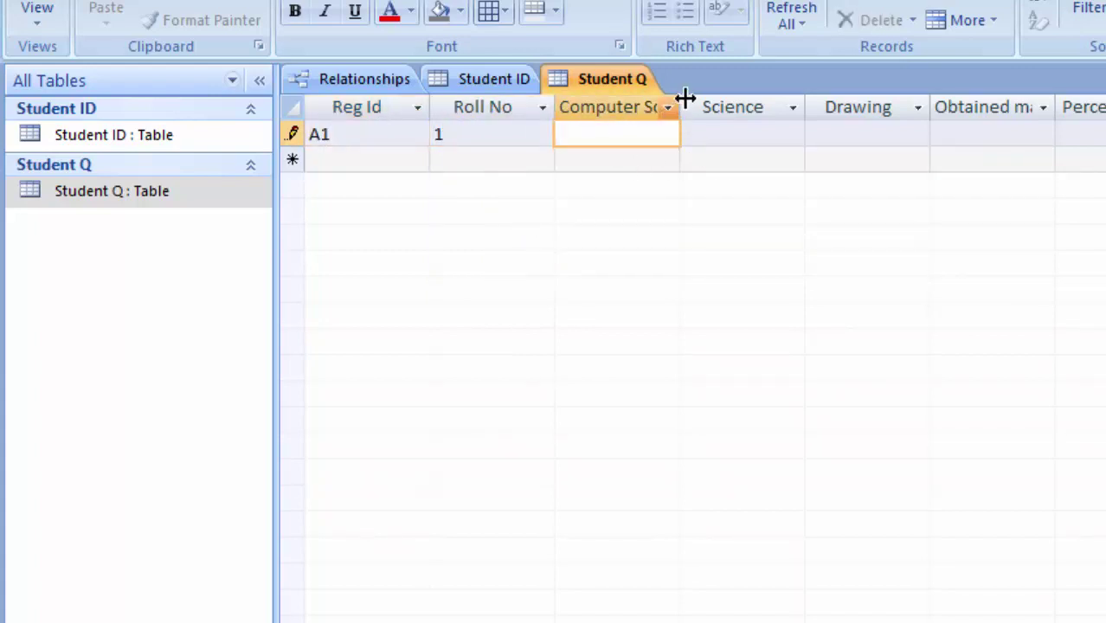
double_click(687, 104)
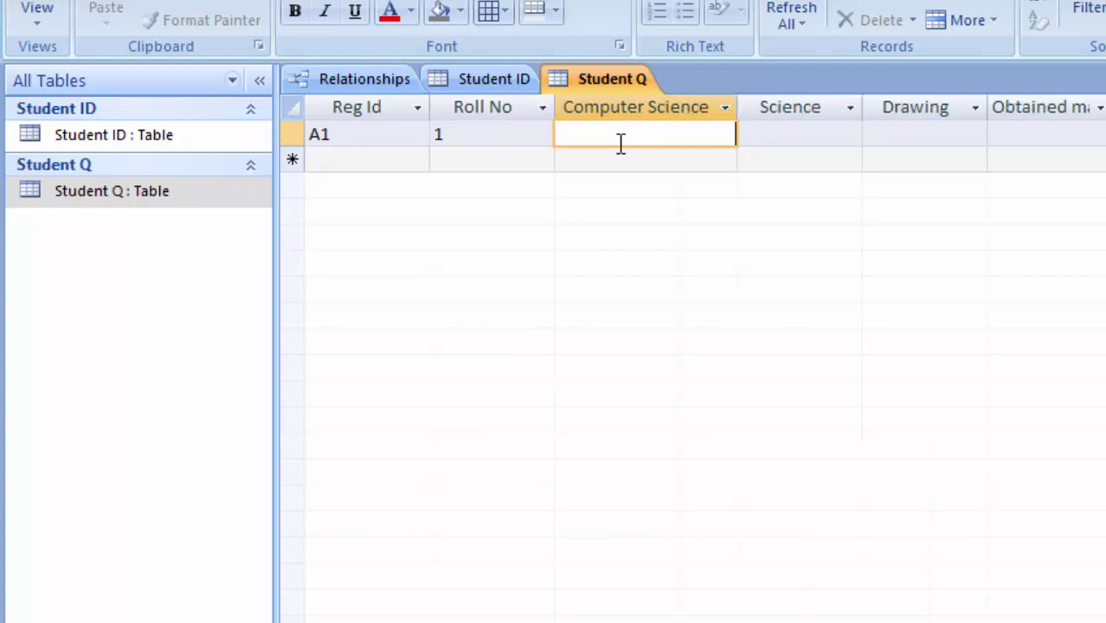
text(8)
key(BackSpace)
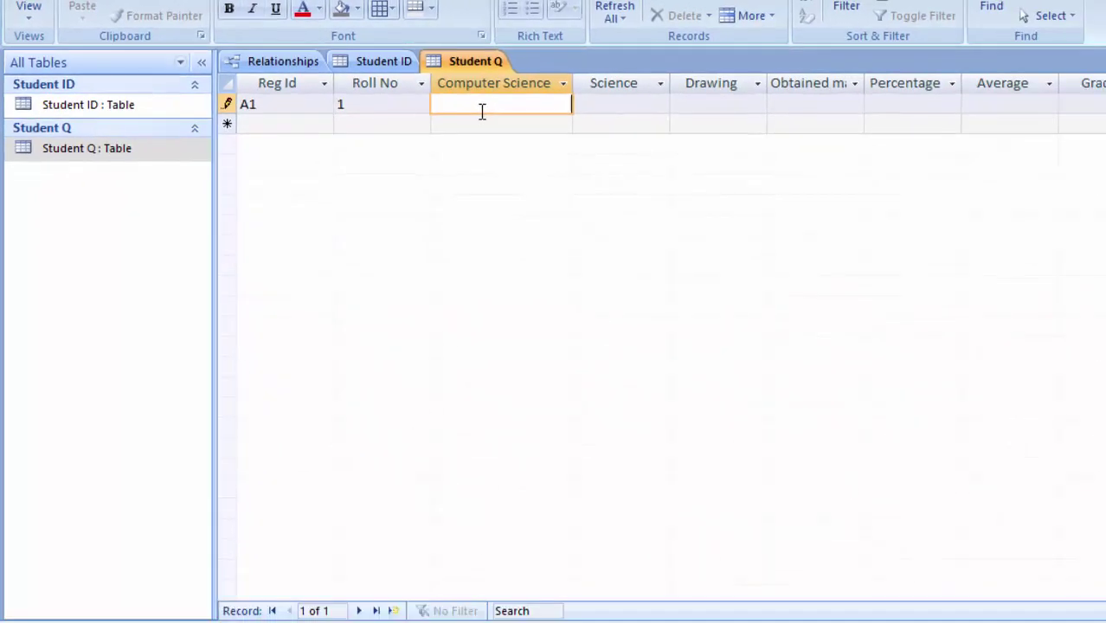
text(65)
key(Tab)
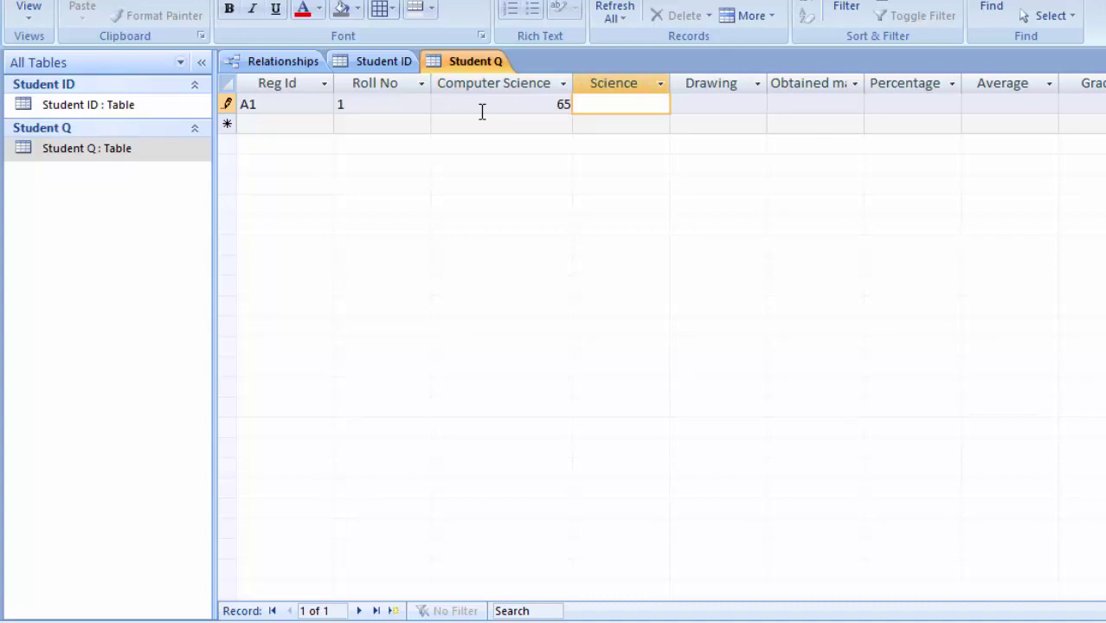
key(Tab)
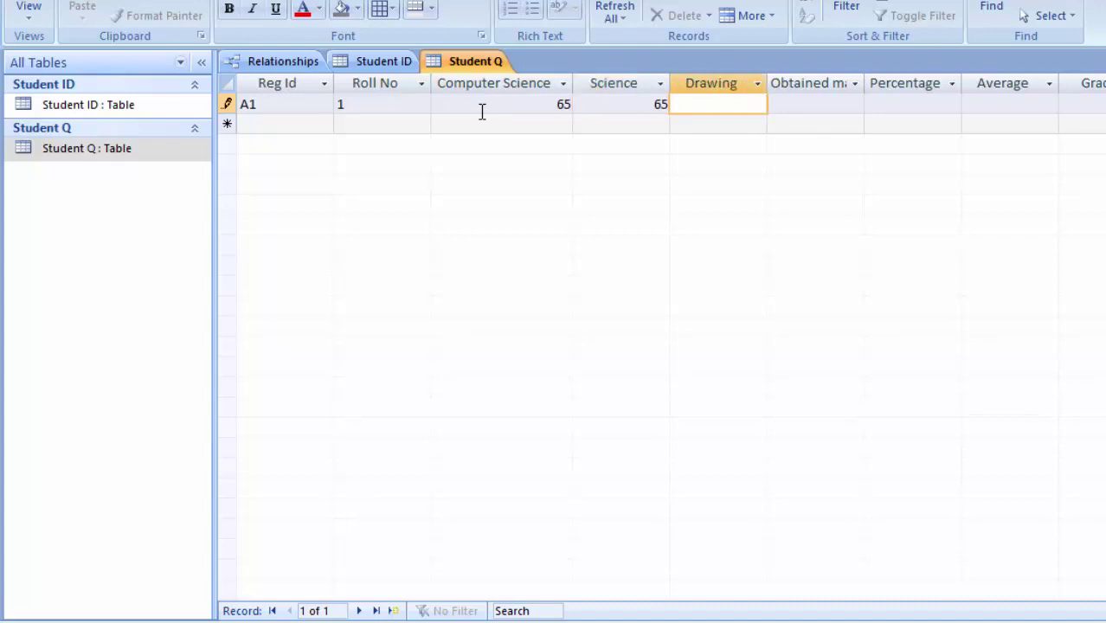
key(shift+Tab)
text(75)
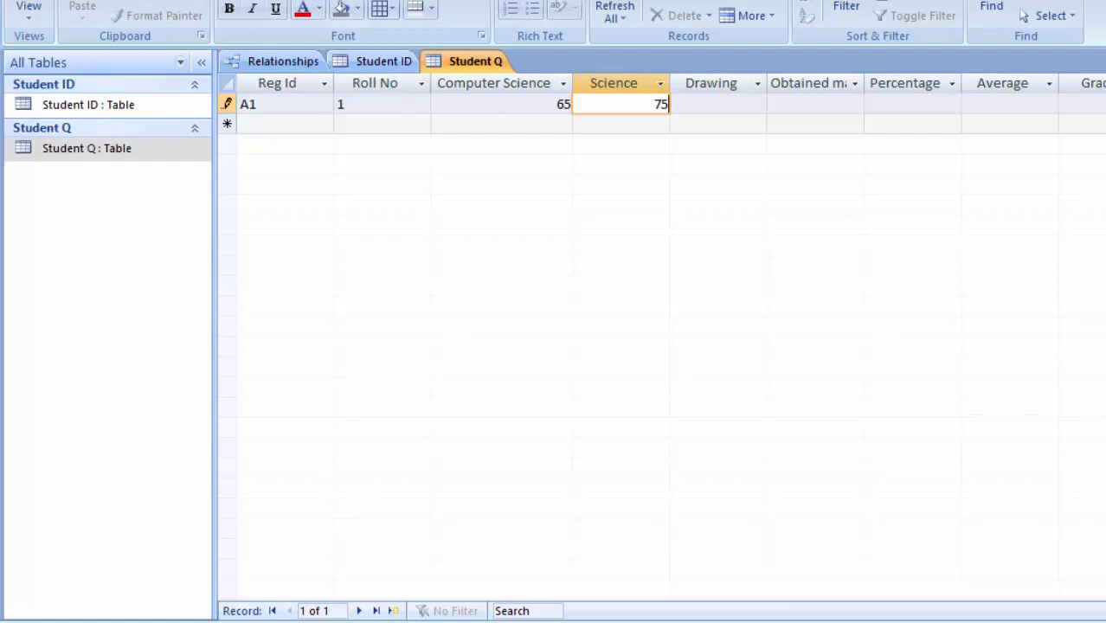
click(130, 0)
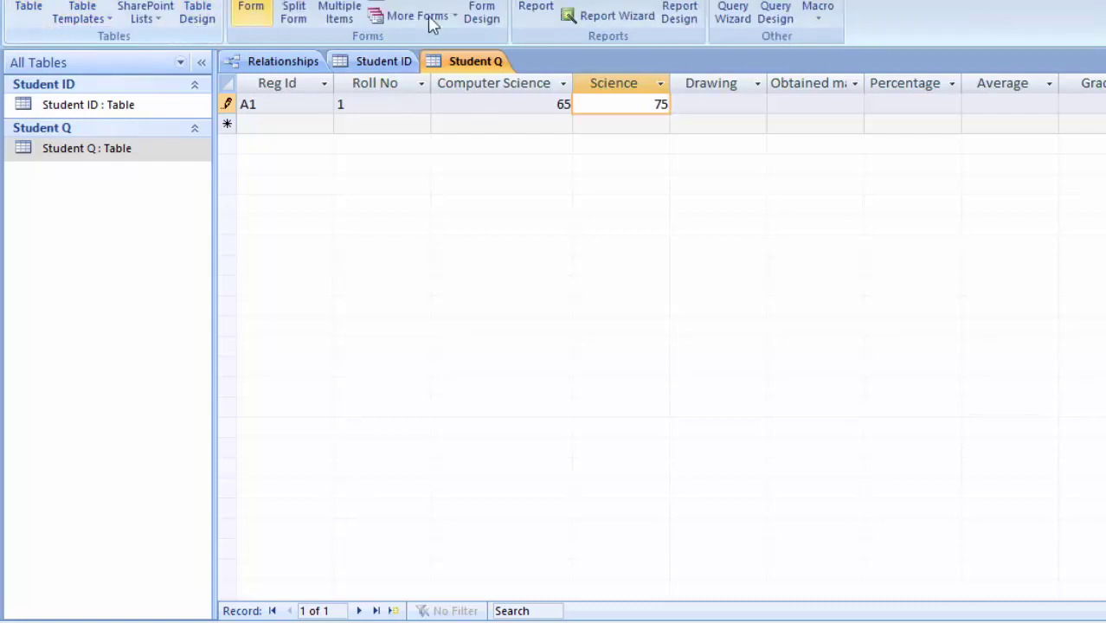
Start a new query design with the Student Q table, enlarging its field list
click(777, 18)
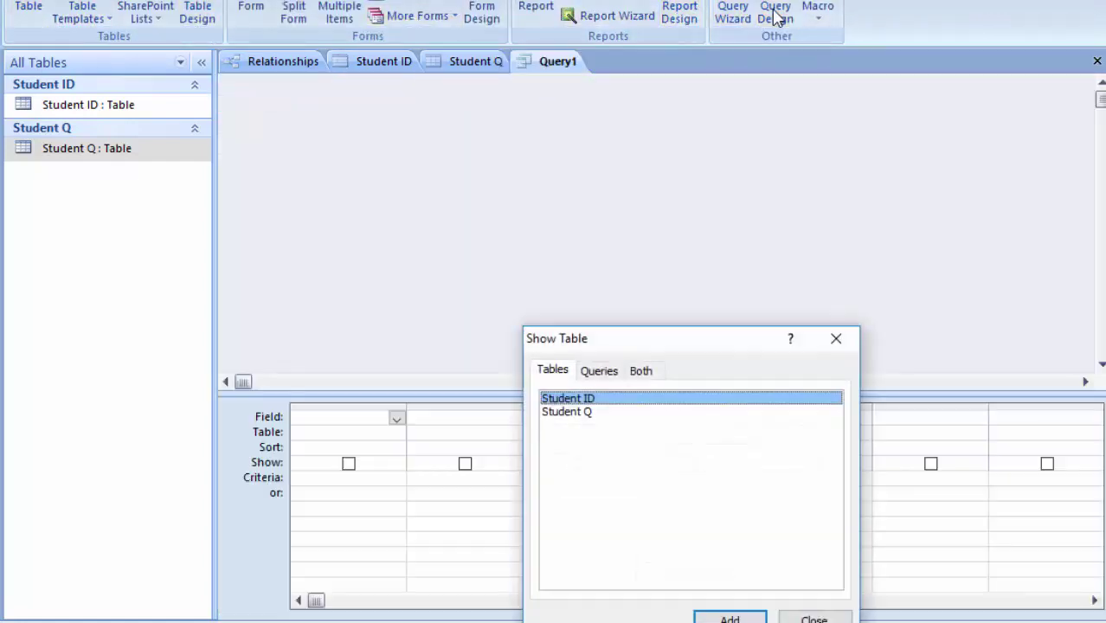
mouse_move(669, 341)
mouse_down()
mouse_move(743, 218)
mouse_move(737, 62)
mouse_up()
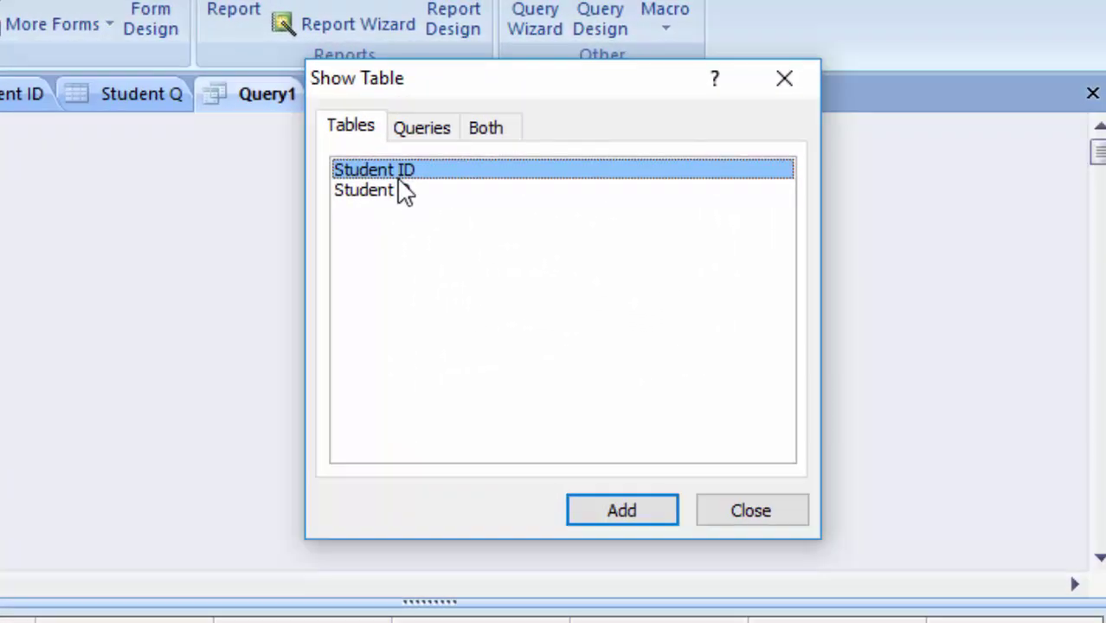
click(384, 192)
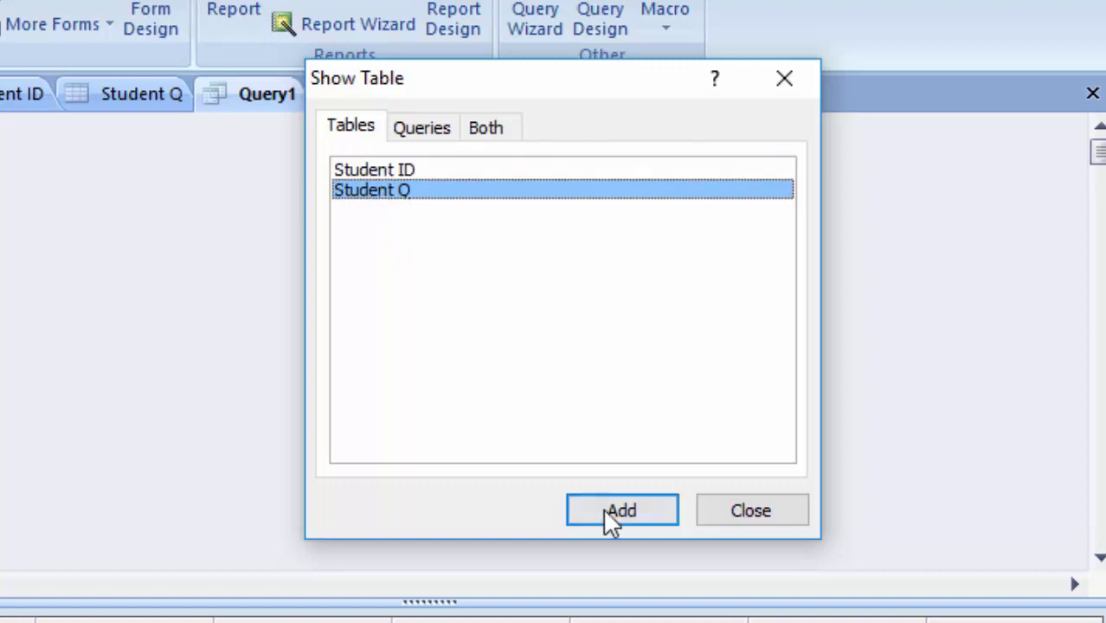
click(606, 509)
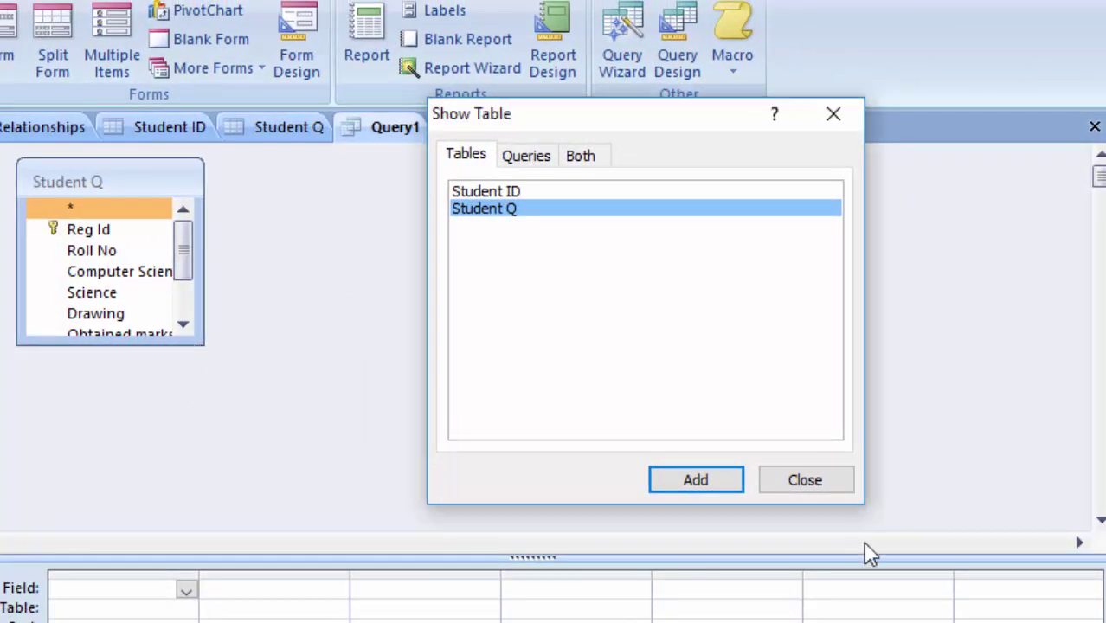
click(821, 477)
drag(203, 345, 296, 450)
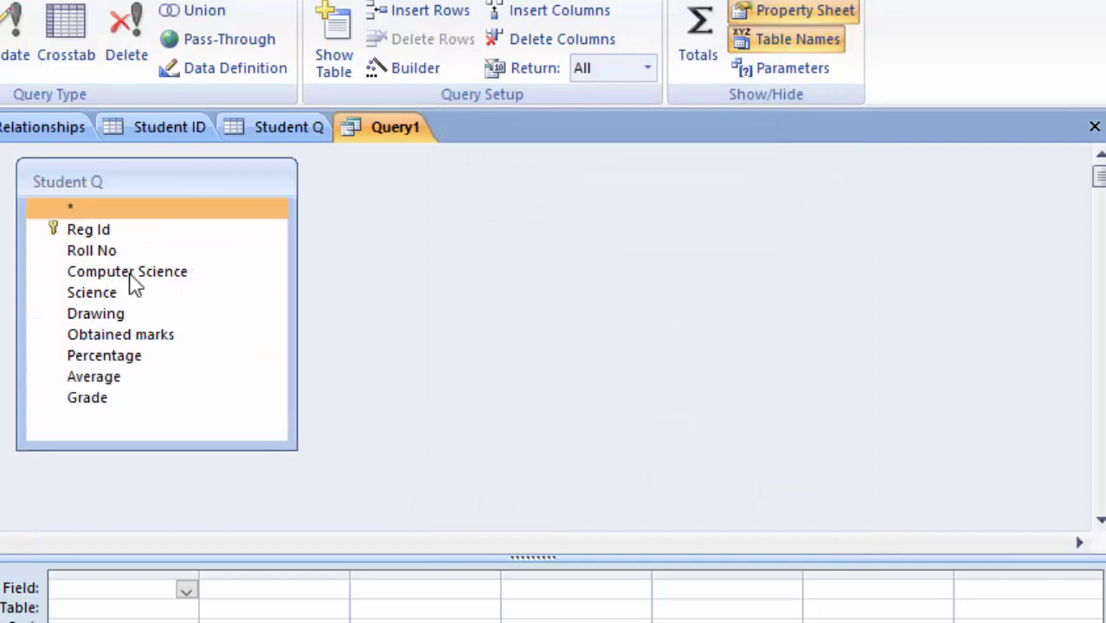
Add Reg Id, Obtained marks, Percentage and Average fields to the query grid
double_click(99, 230)
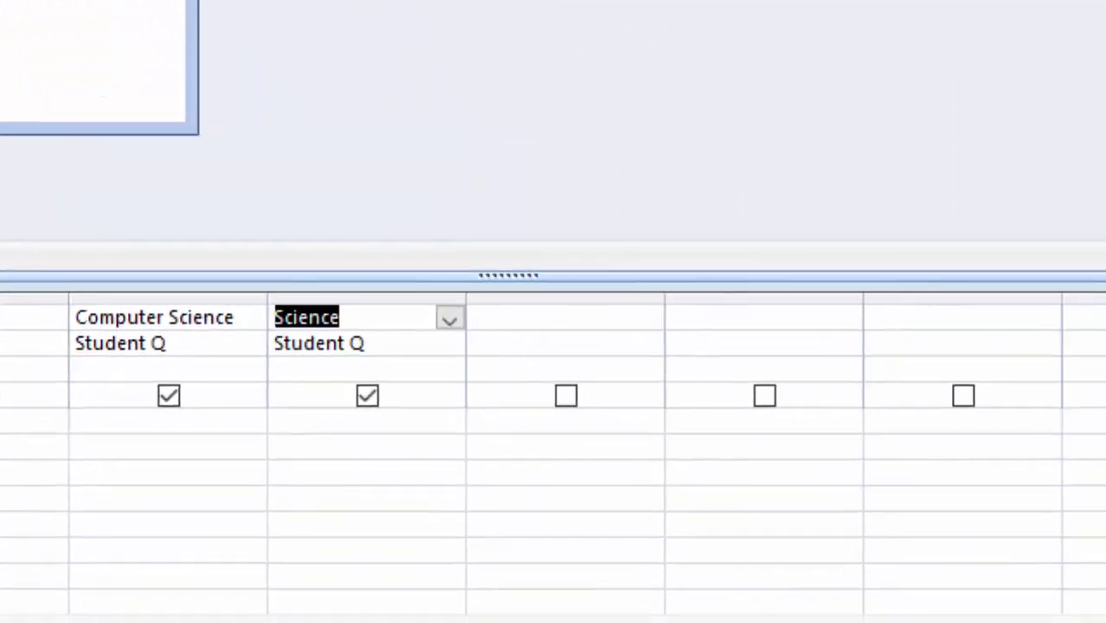
double_click(41, 6)
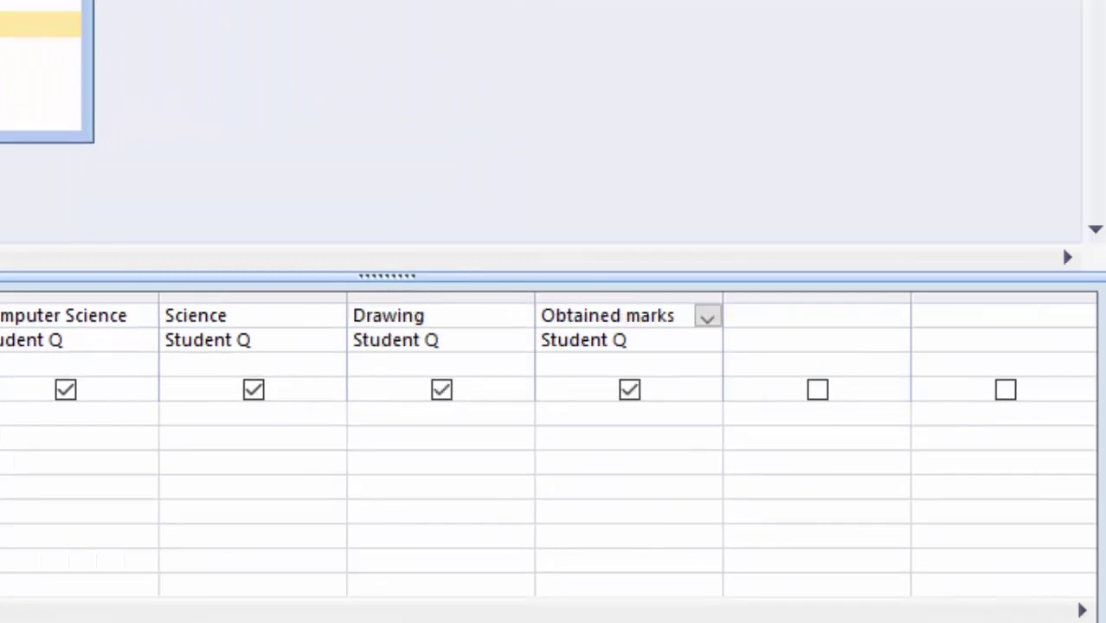
double_click(40, 25)
double_click(41, 51)
click(719, 426)
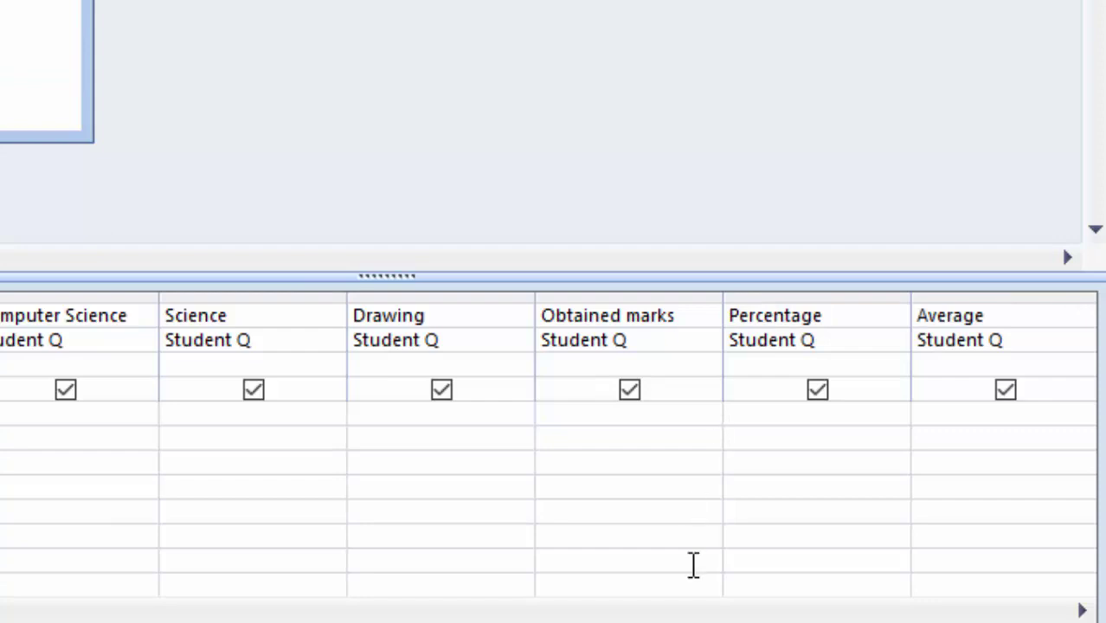
click(1084, 611)
click(1084, 611)
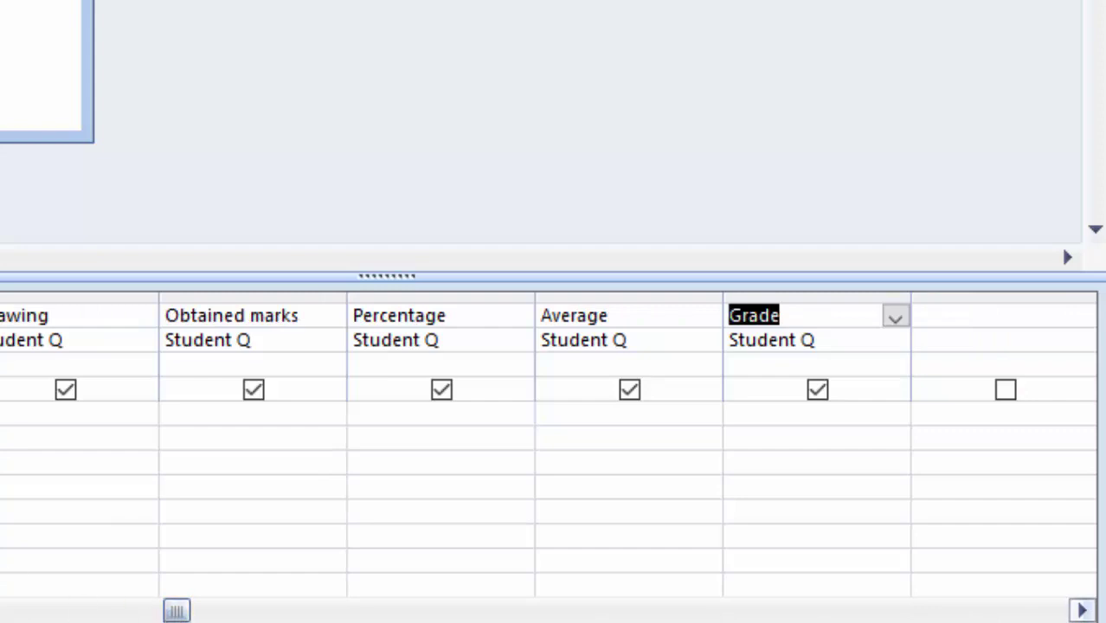
click(3, 611)
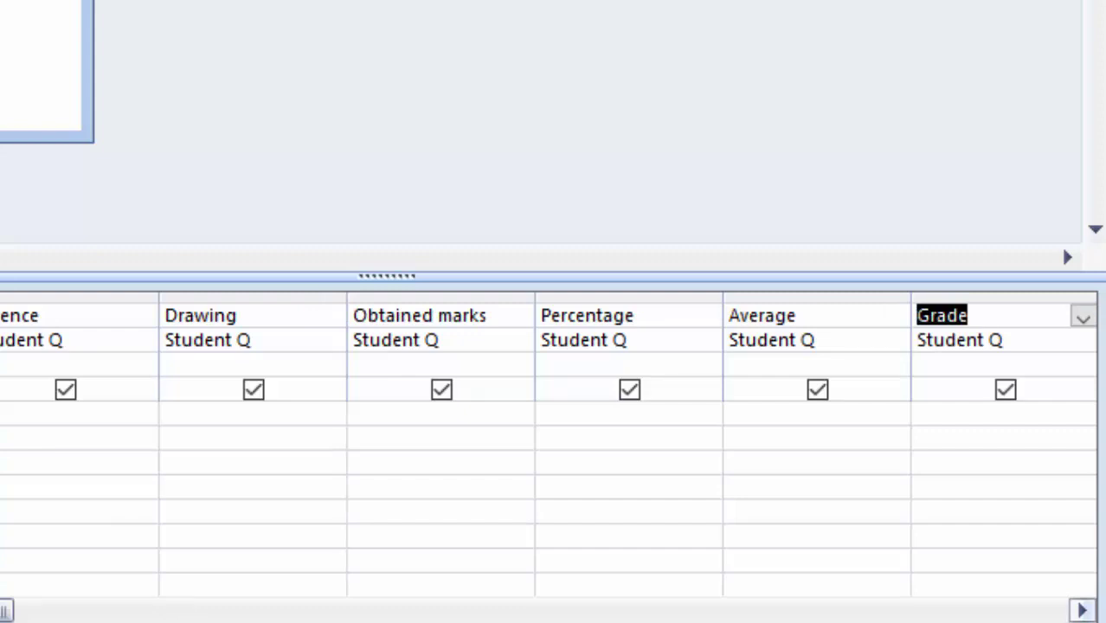
click(2, 611)
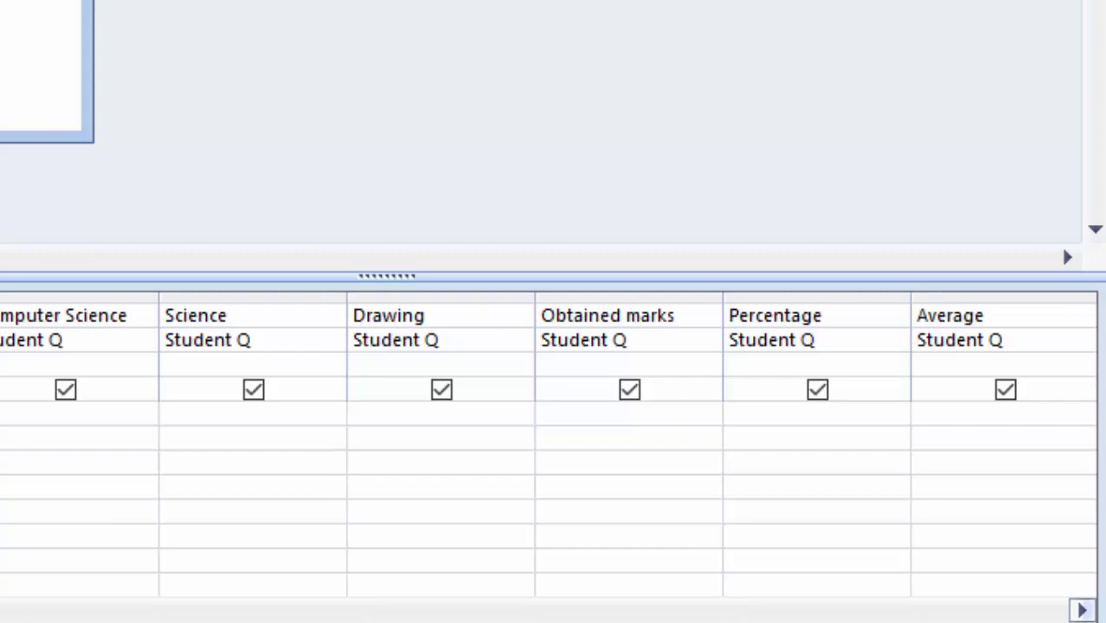
click(1082, 611)
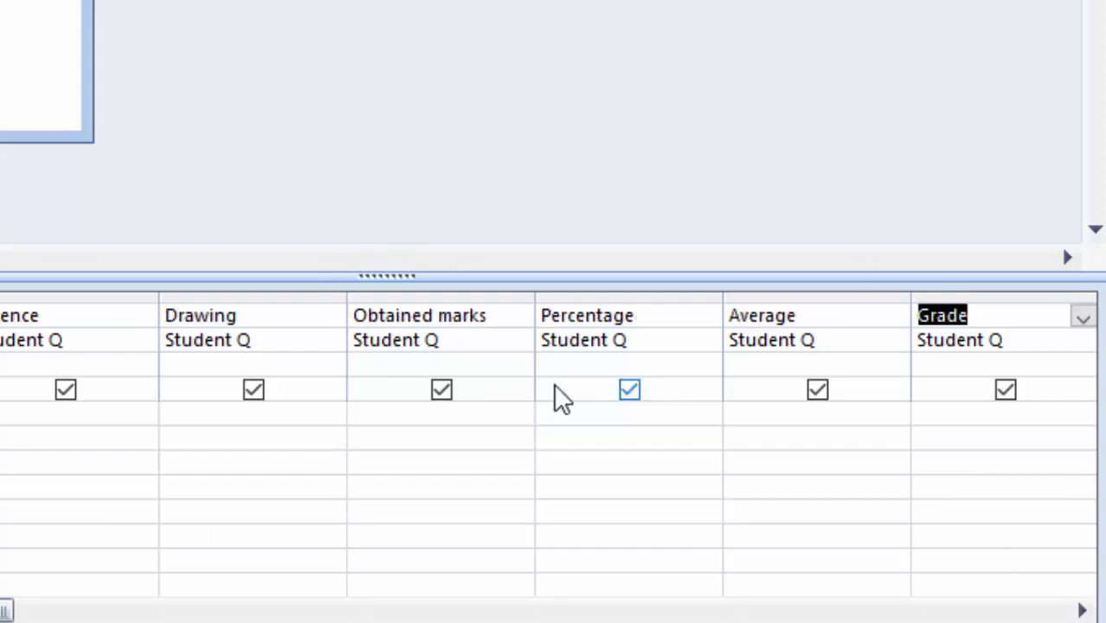
click(509, 315)
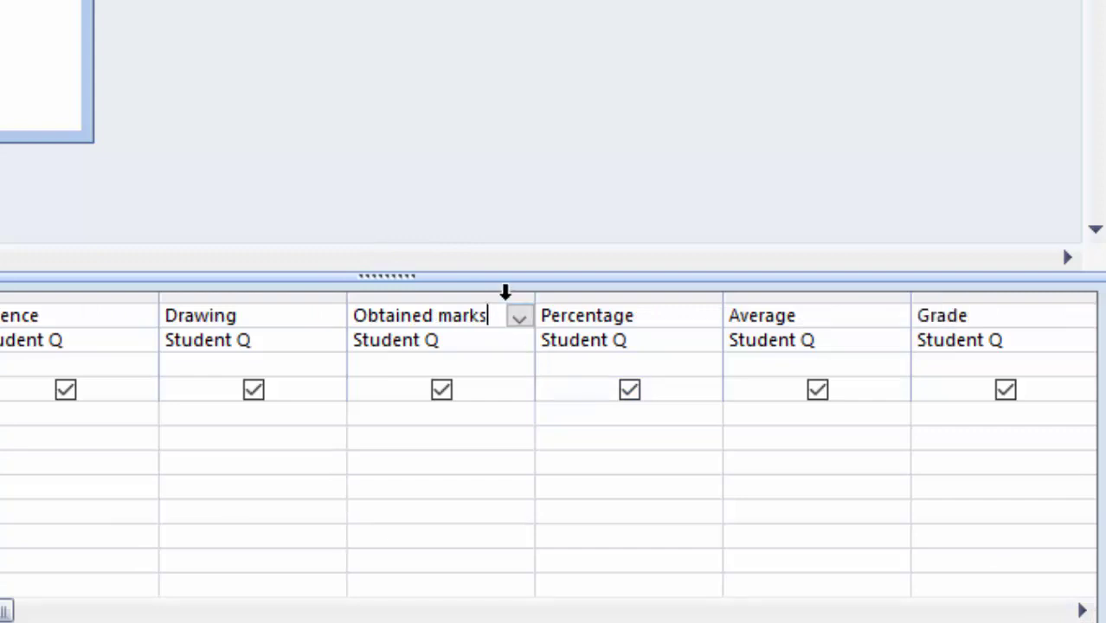
Open the Obtained marks field in the Zoom box with font size 18
right_click(504, 314)
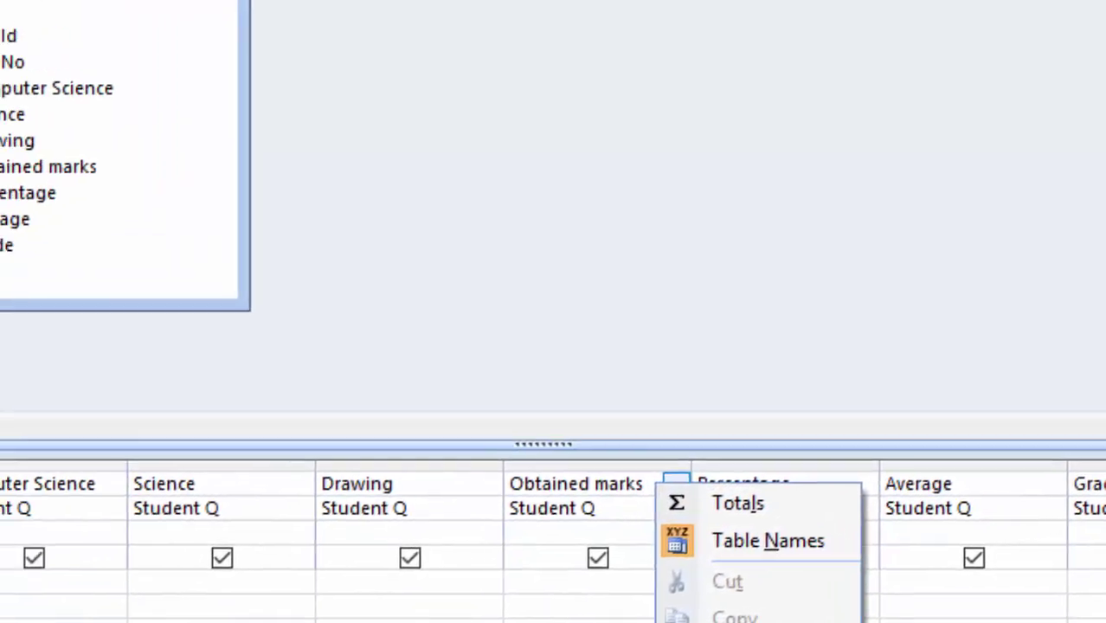
click(598, 578)
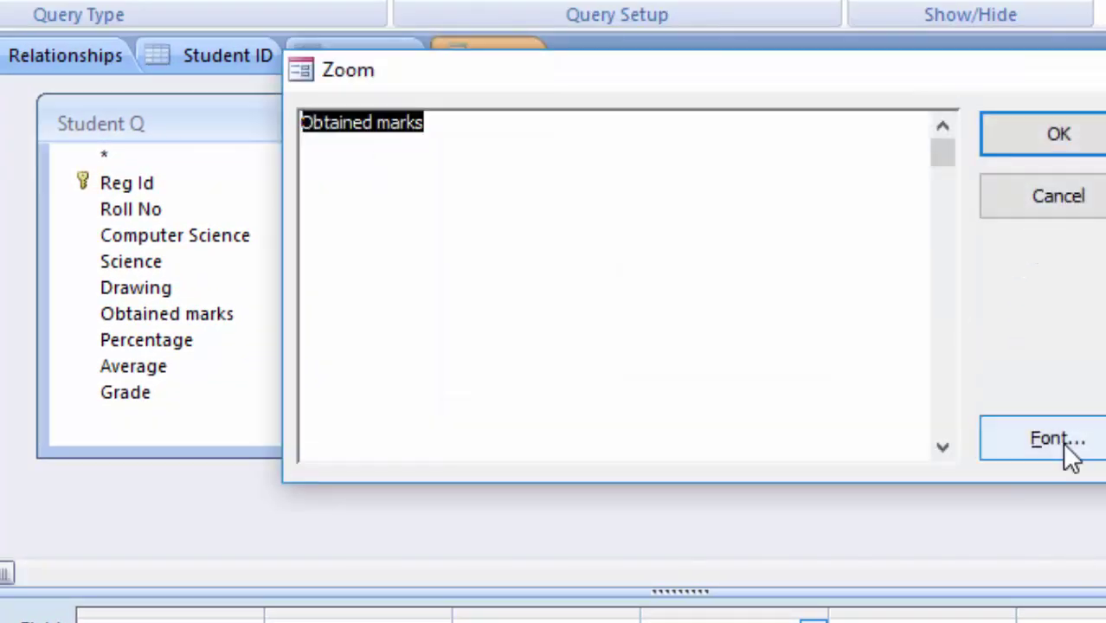
click(1060, 441)
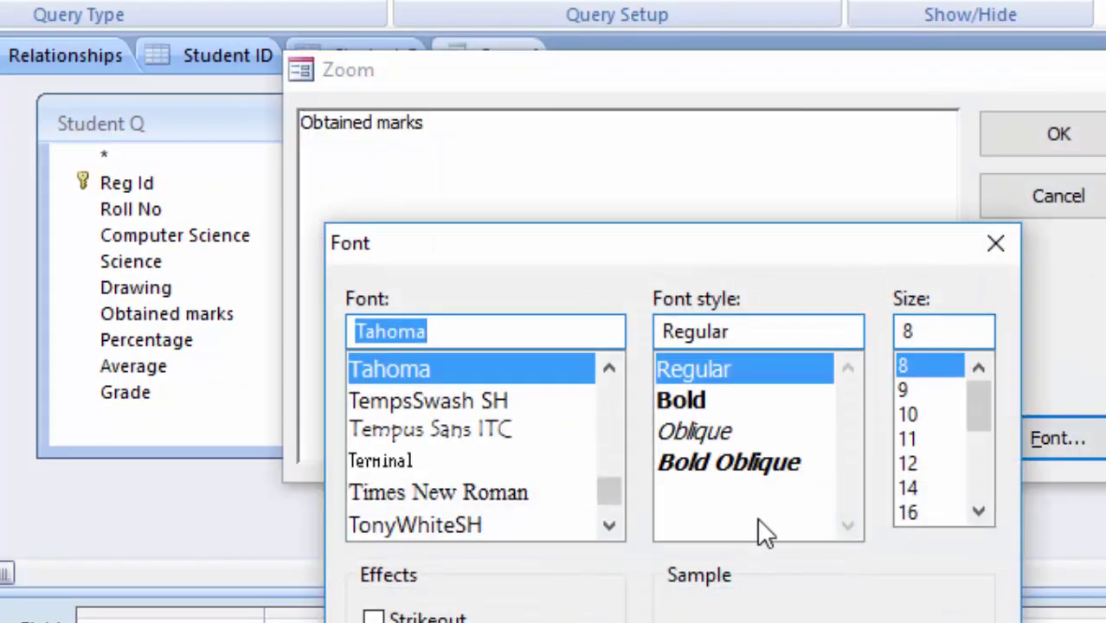
click(980, 511)
click(907, 514)
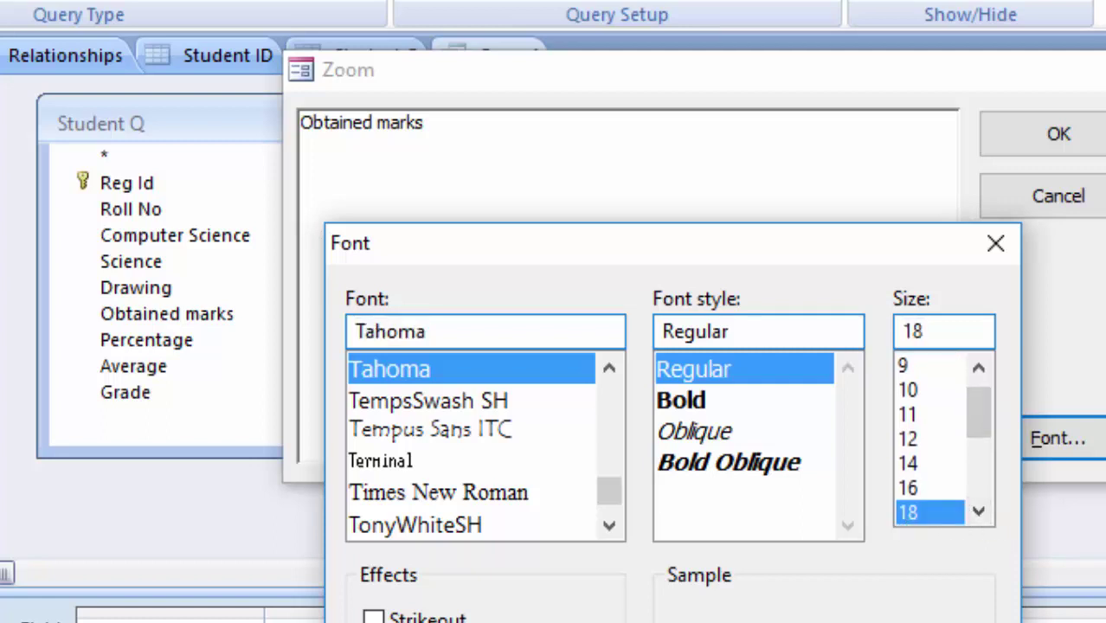
key(Return)
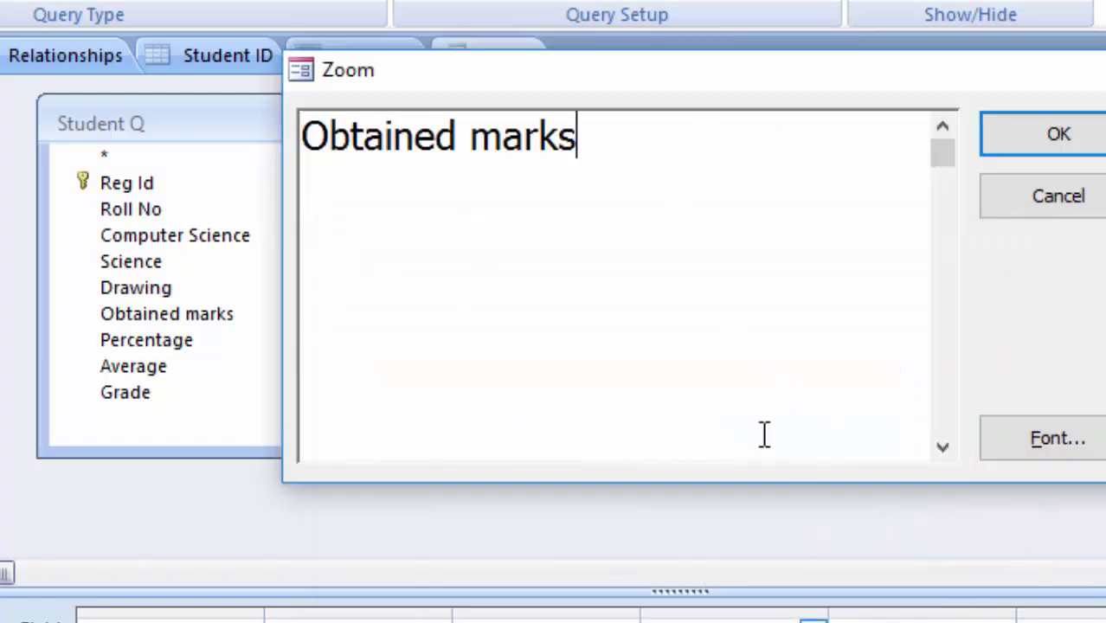
Type ':[Computer Science]+[Science]' after Obtained marks, correcting the typos
text(:)
text([)
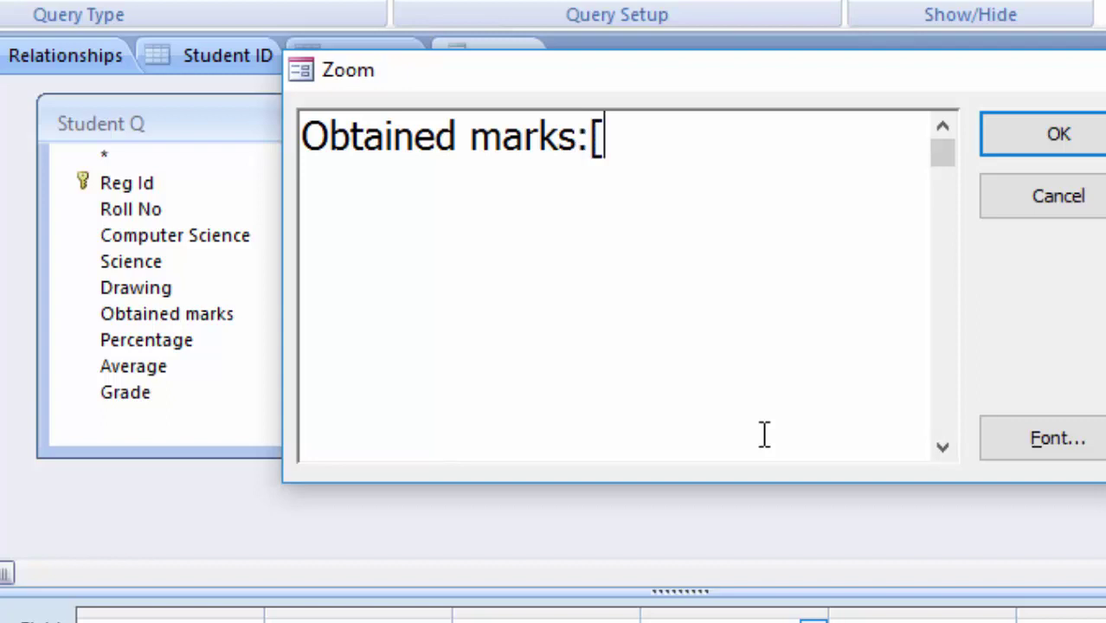
text(Comp)
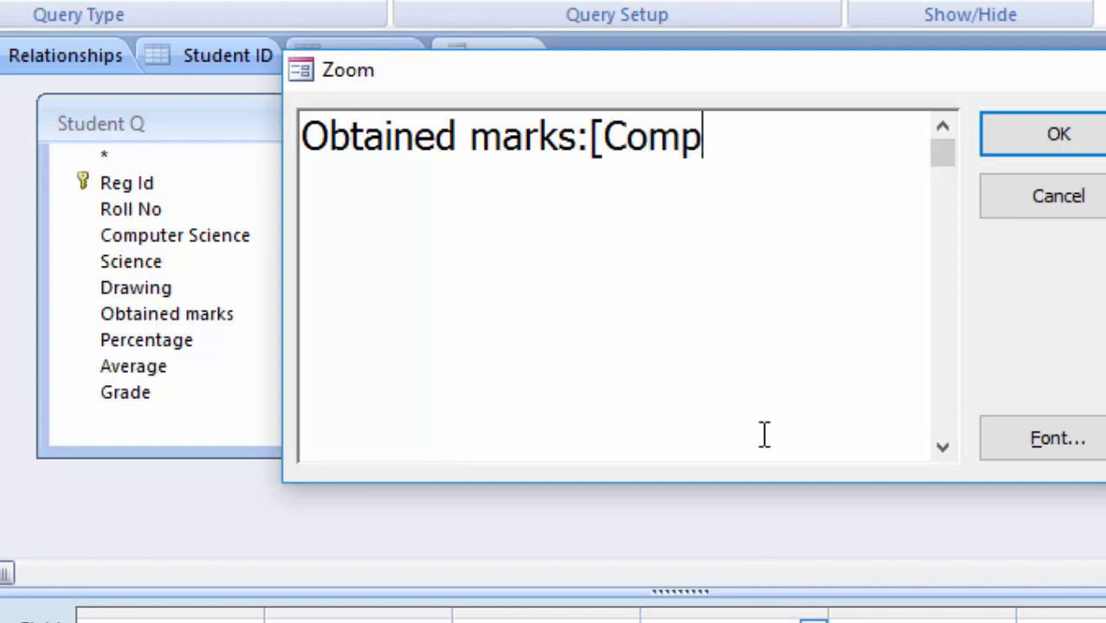
text(uter Sc)
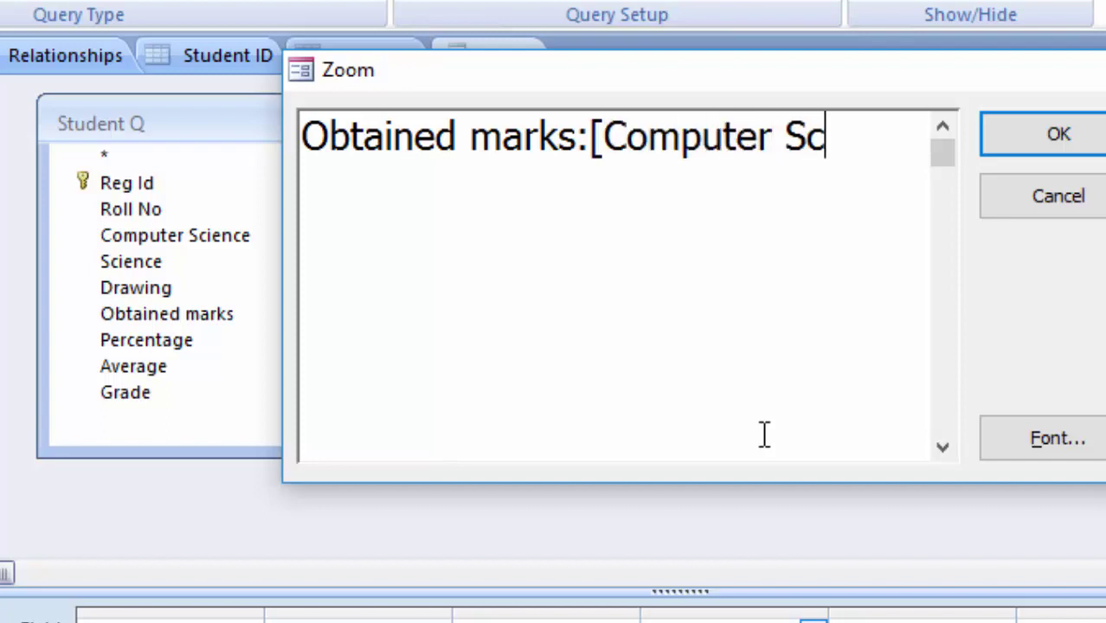
text(ien)
text(c)
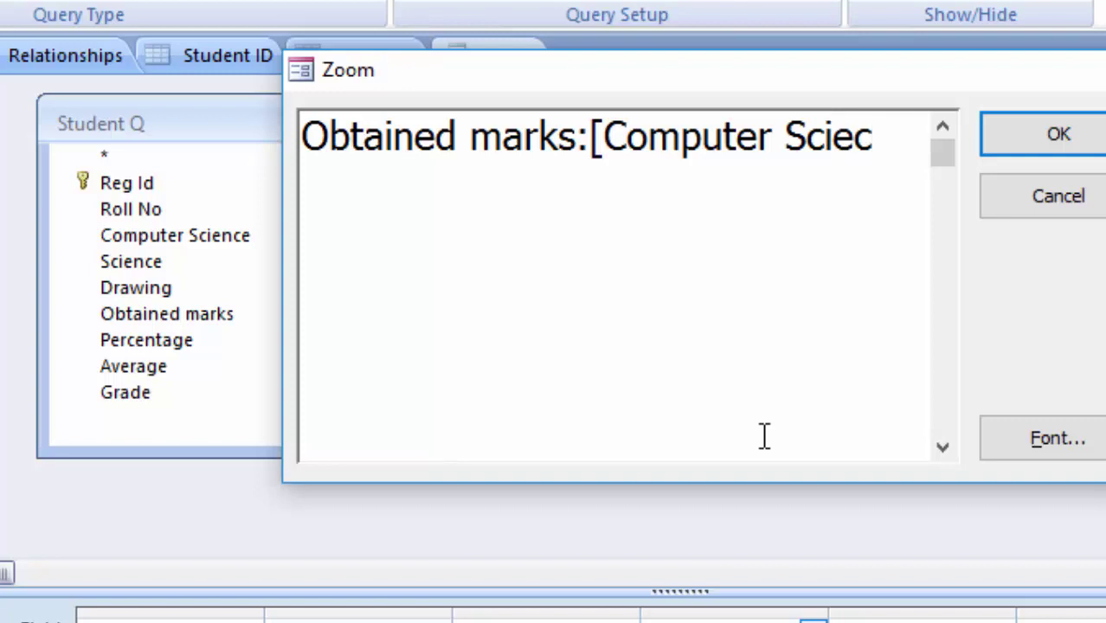
key(BackSpace)
text(nc)
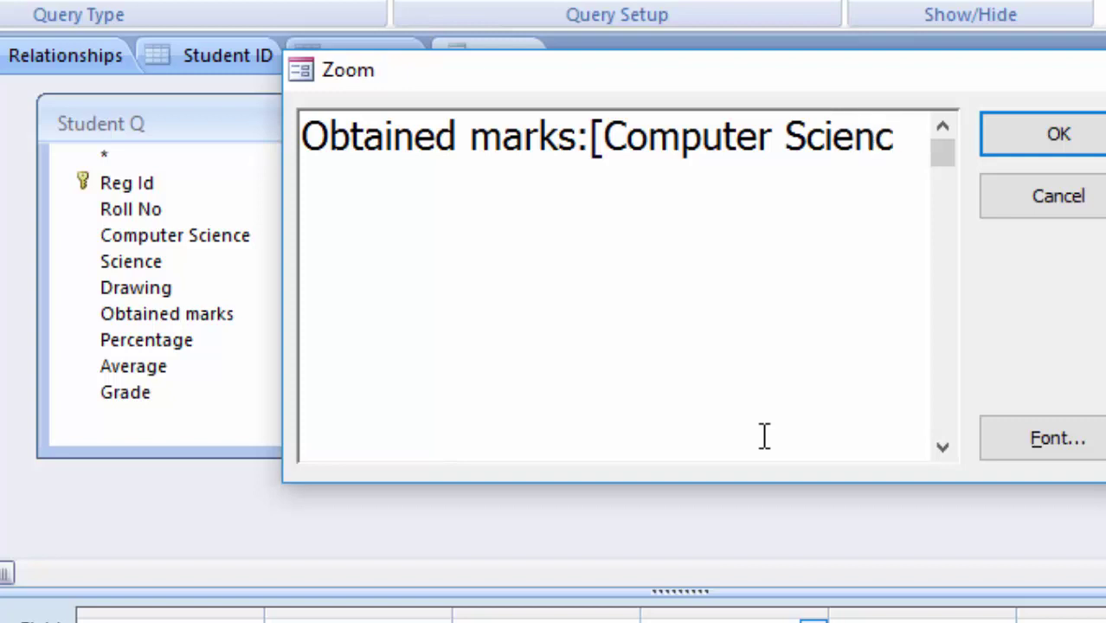
text(we)
key(BackSpace)
key(BackSpace)
key(BackSpace)
key(BackSpace)
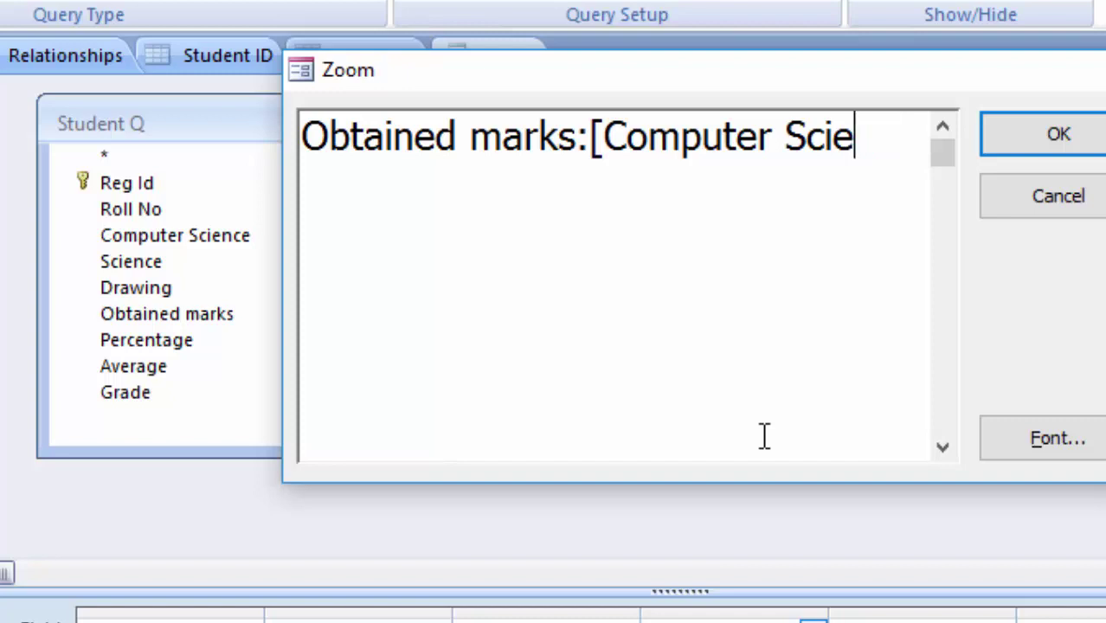
text(nce)
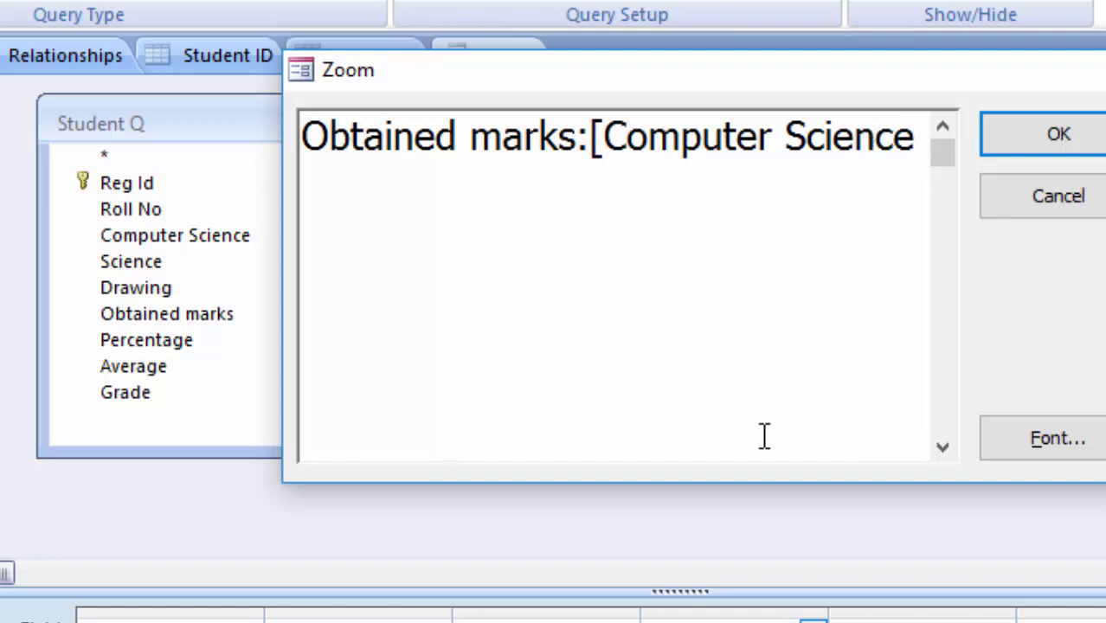
text(,)
key(BackSpace)
text(])
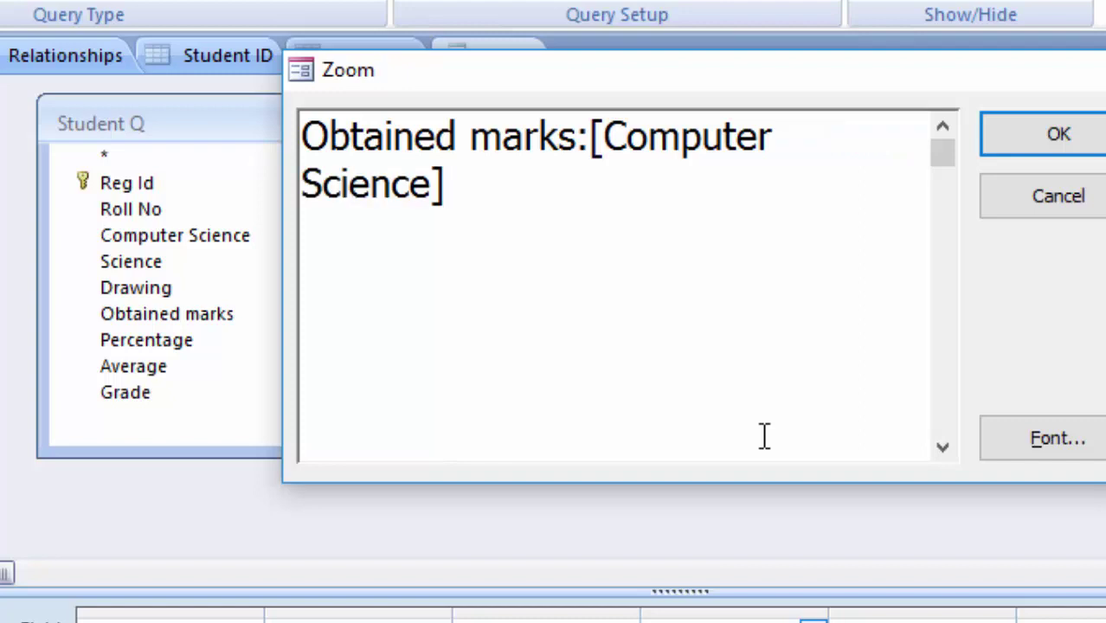
text(+)
text(Sci)
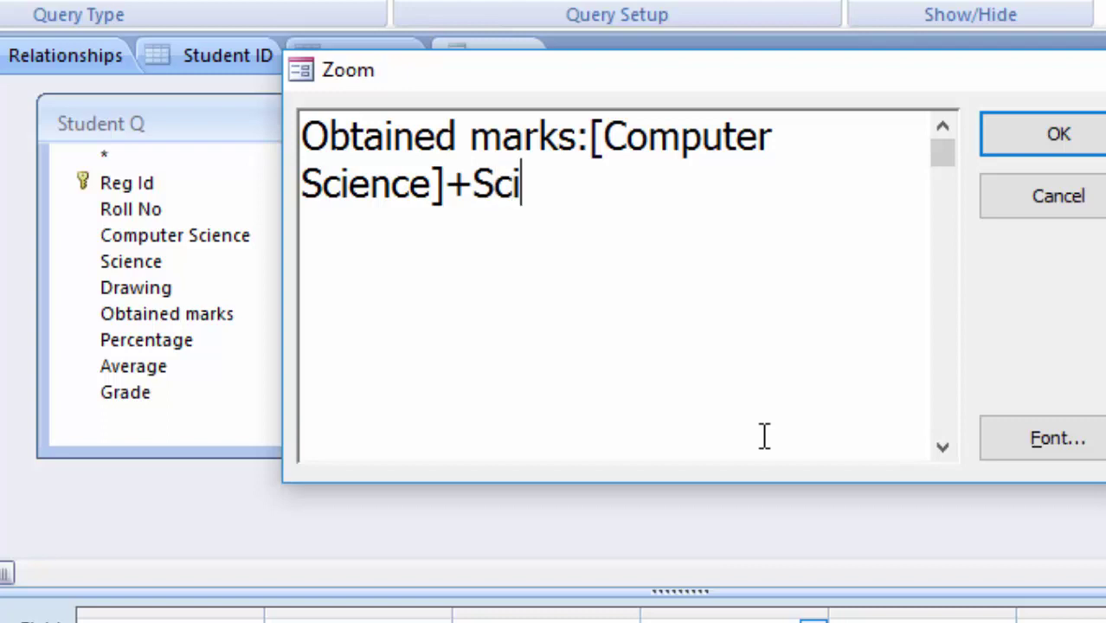
text(ence)
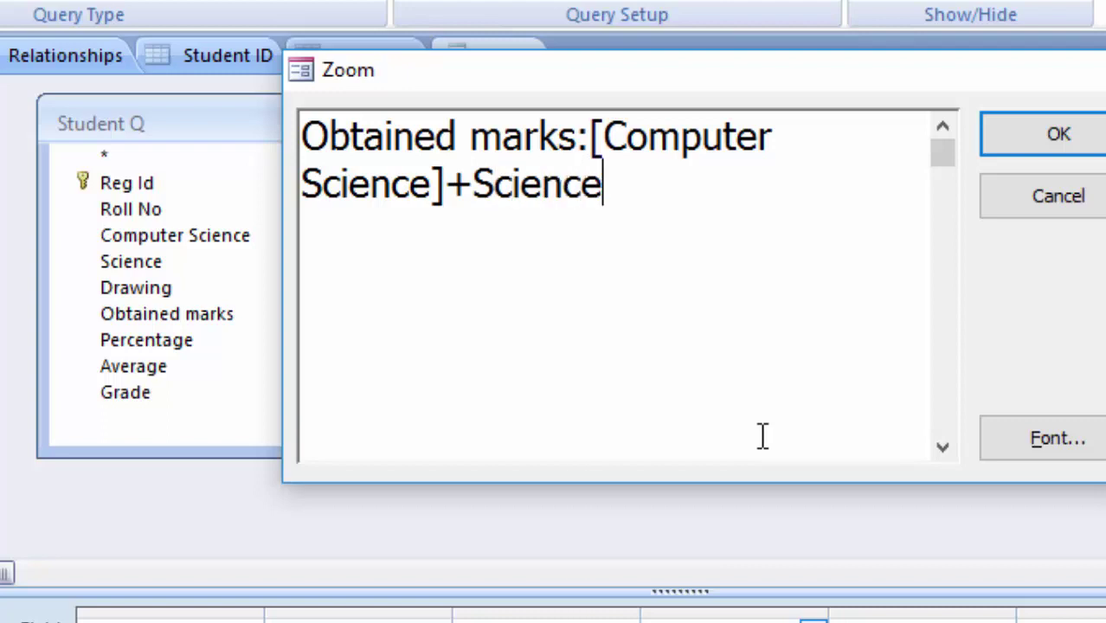
text(])
key(Left)
text([)
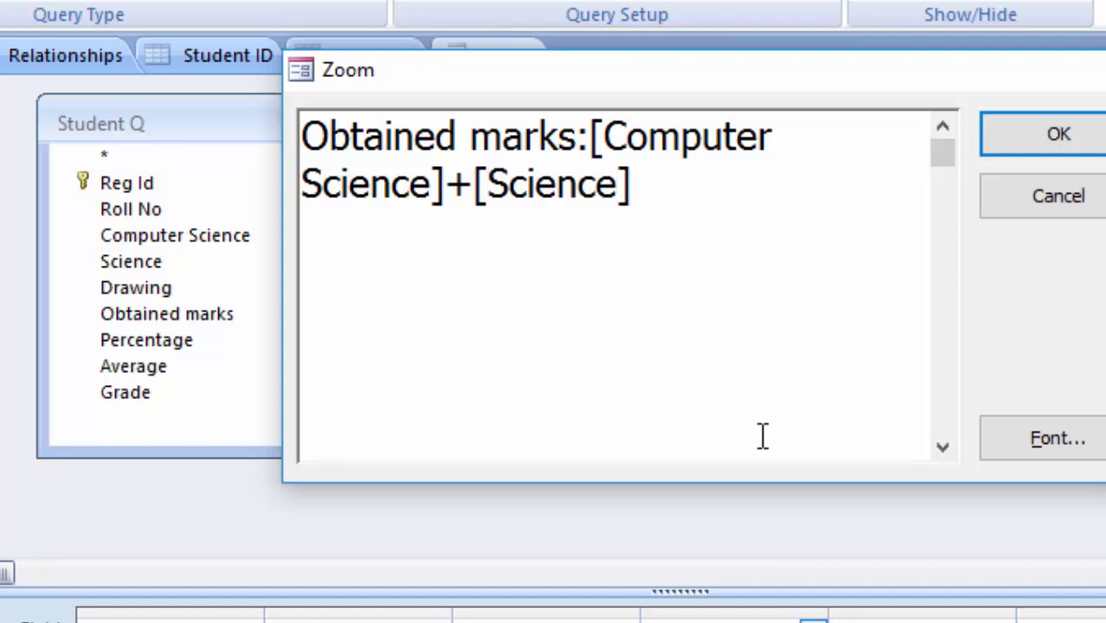
Append +[Drawing], remove the extra empty brackets, and accept the expression
key(End)
text(+)
text([])
key(Left)
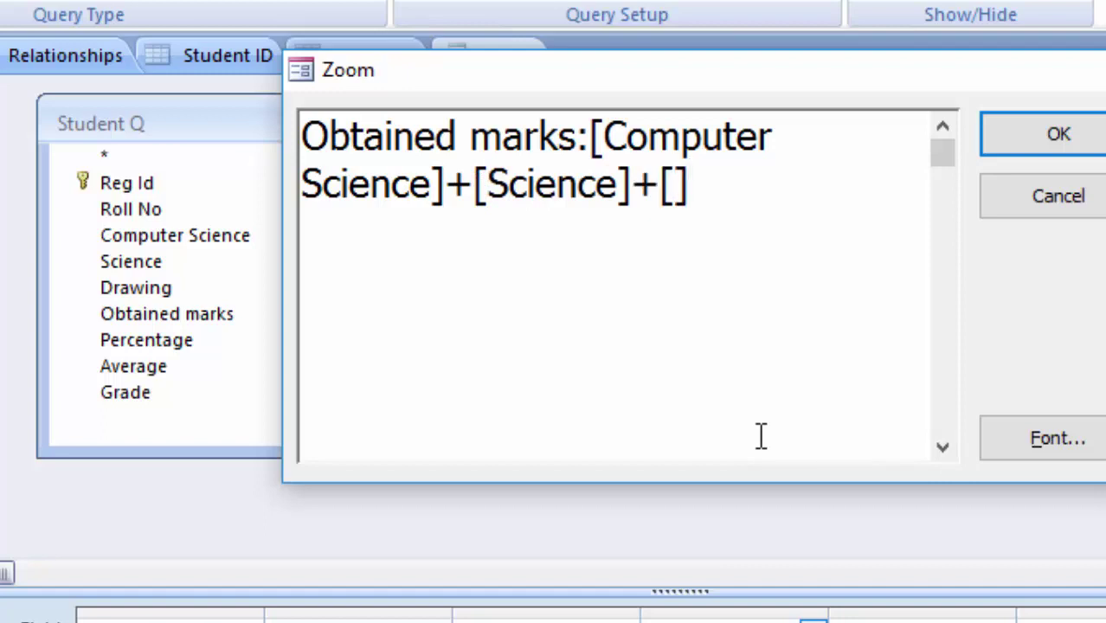
text(Draw)
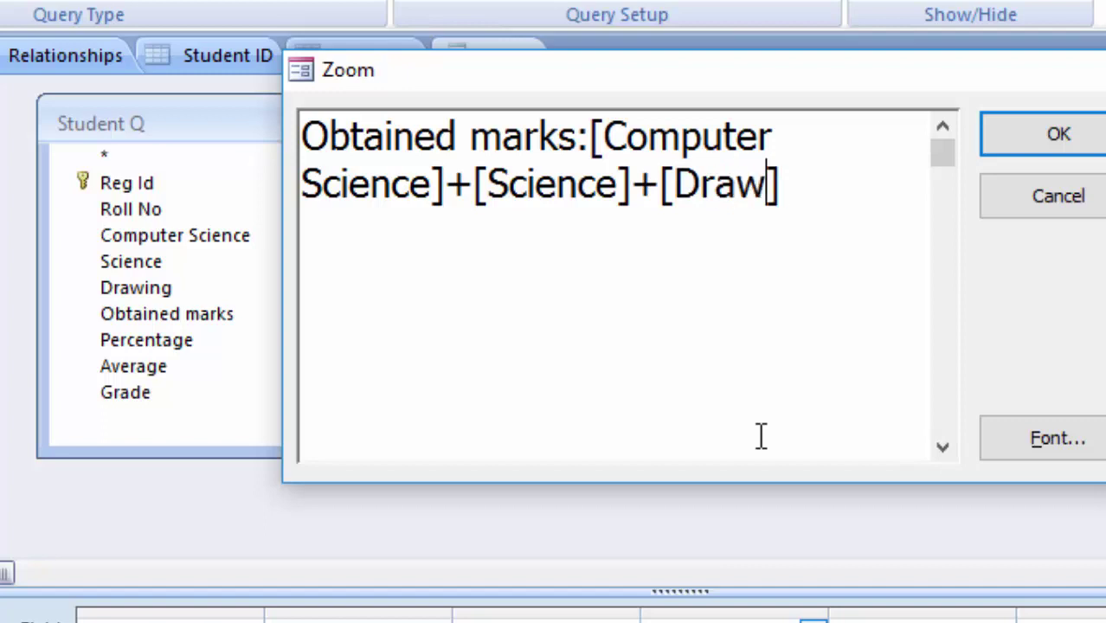
text(ing])
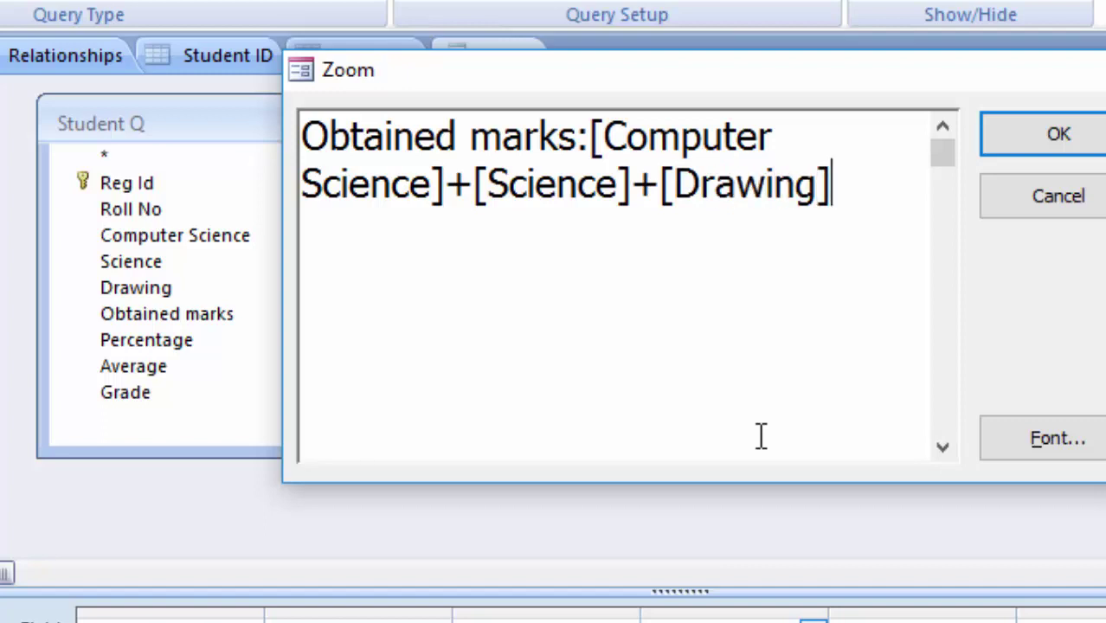
text(+)
text([])
key(shift+Left)
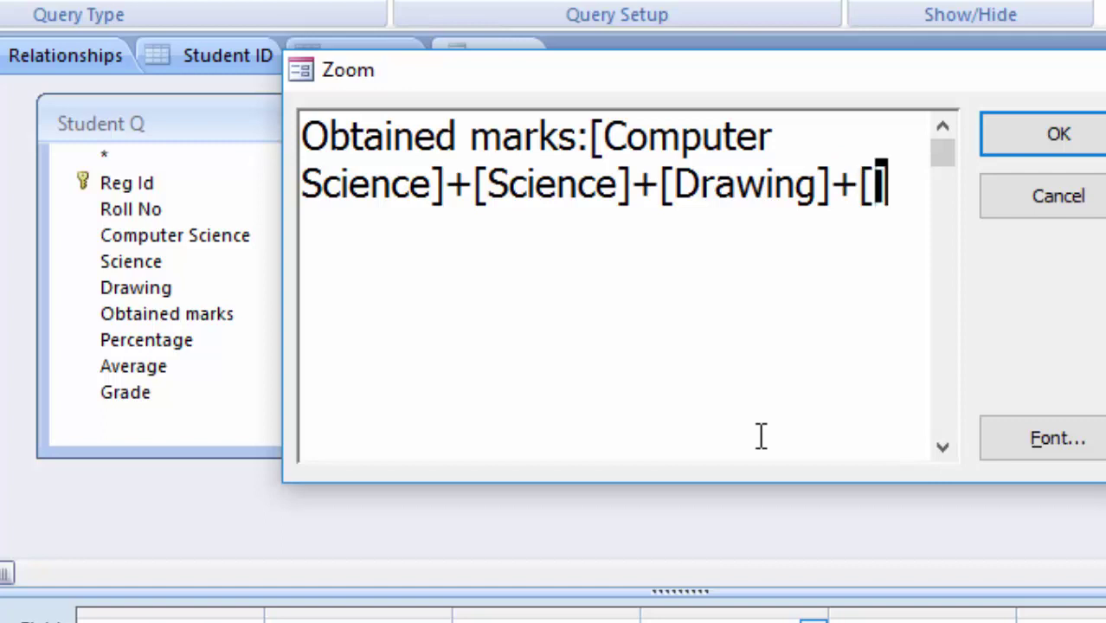
key(shift+Left)
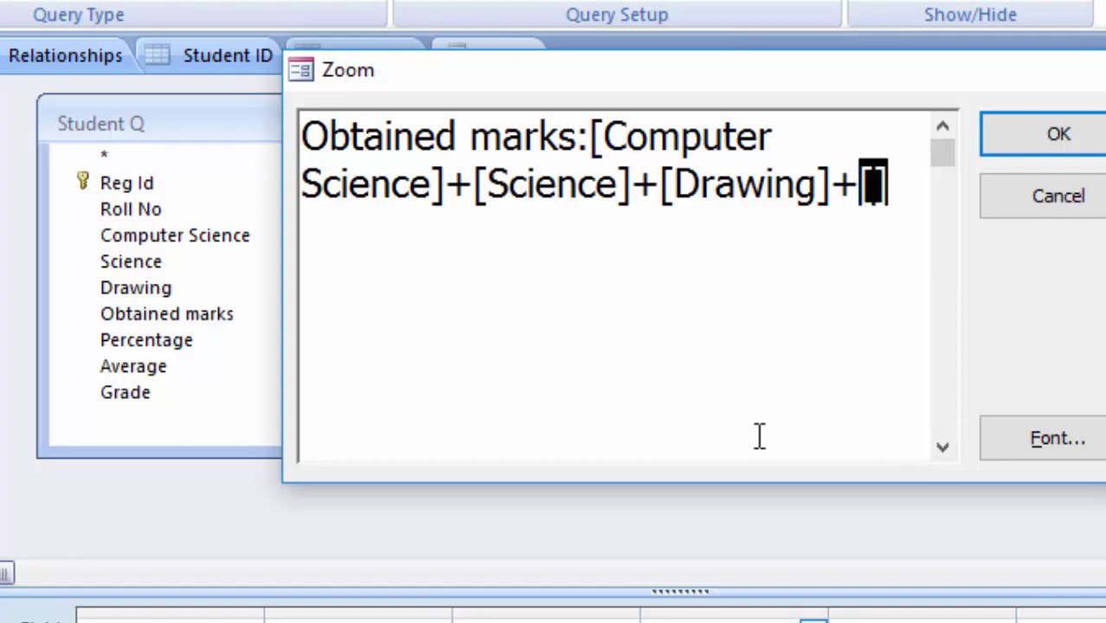
key(Left)
key(Right)
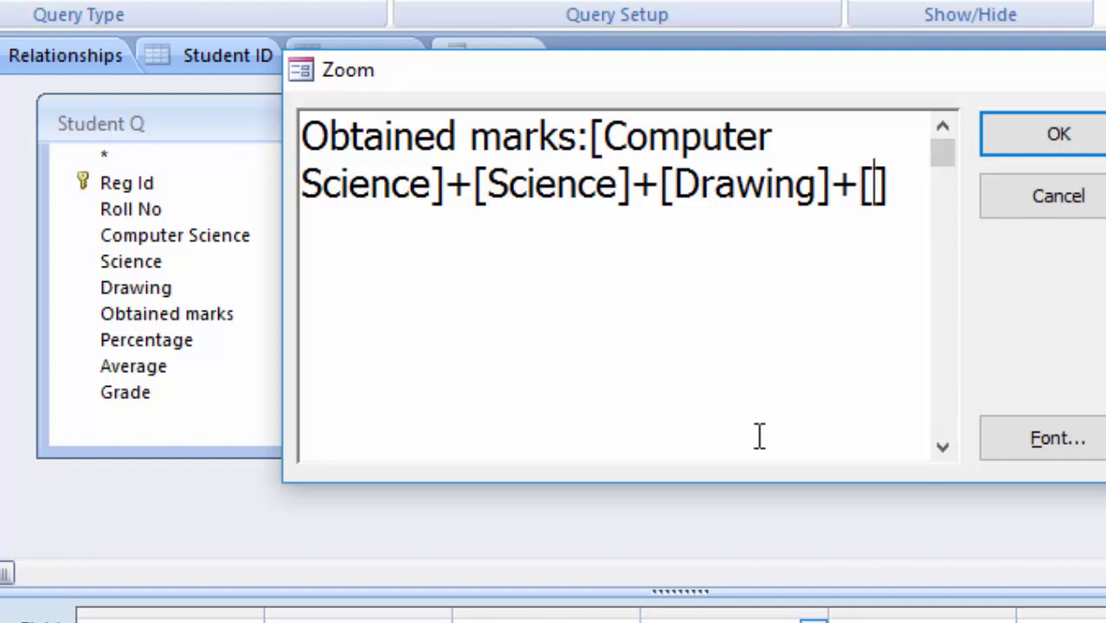
click(900, 180)
key(BackSpace)
key(BackSpace)
key(BackSpace)
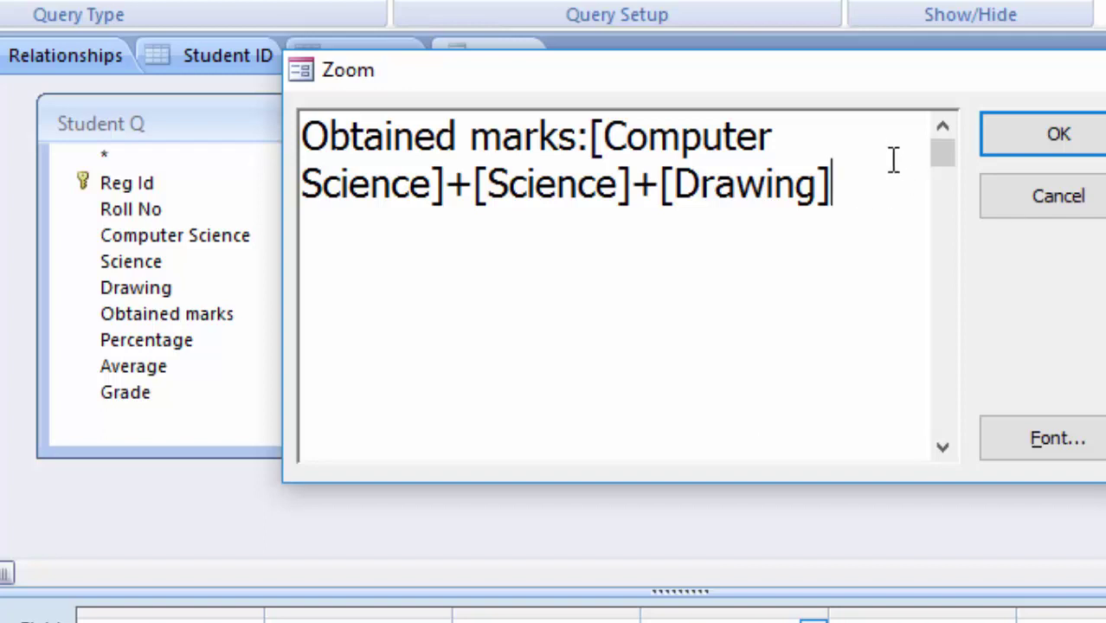
click(1023, 142)
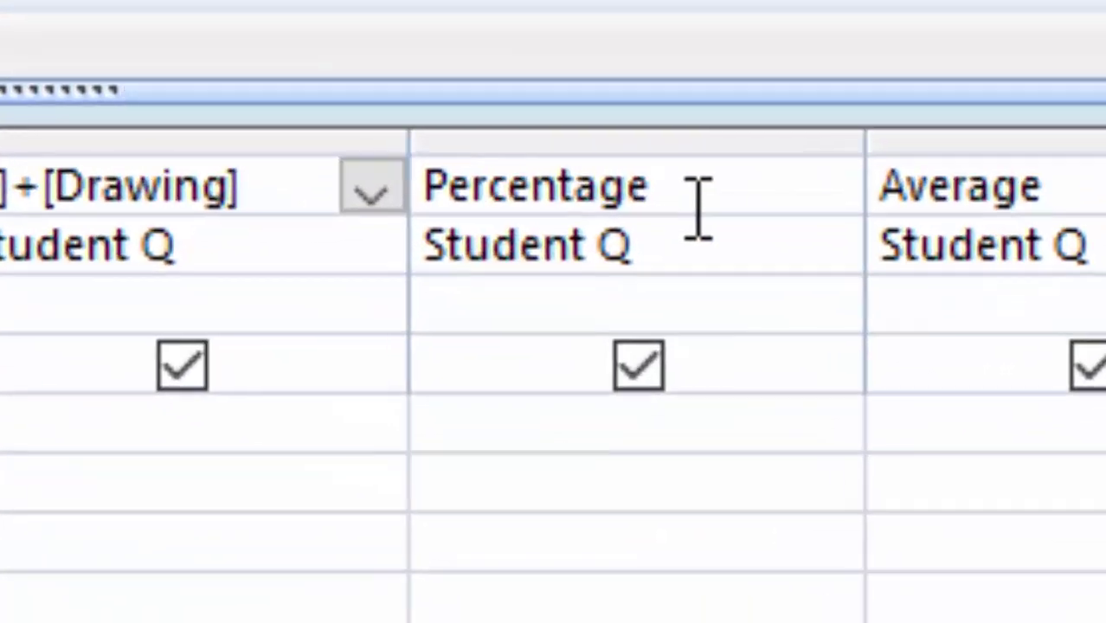
Enter Percentage:[Obtained marks]*100/300 in the Percentage field's Zoom box and confirm it
right_click(511, 63)
click(655, 536)
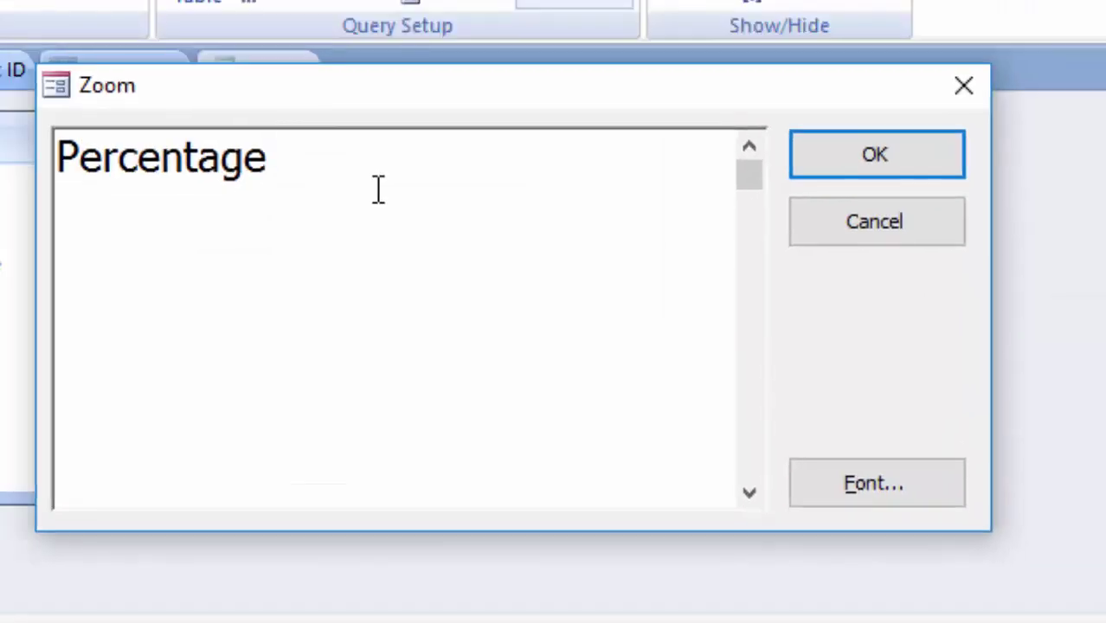
text(:)
text([])
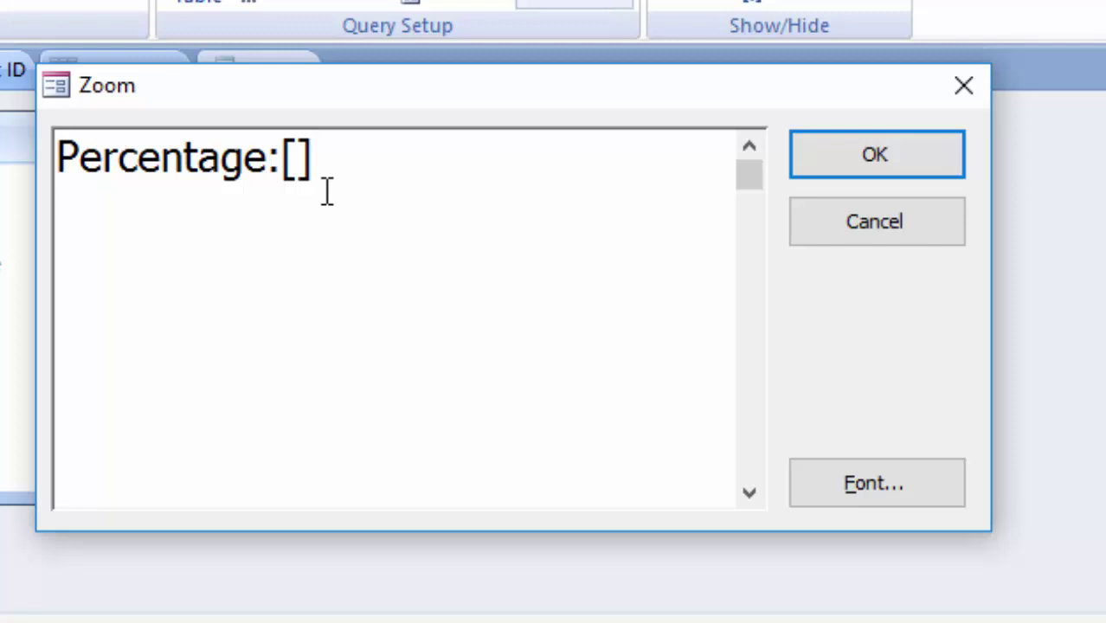
key(Left)
text(T)
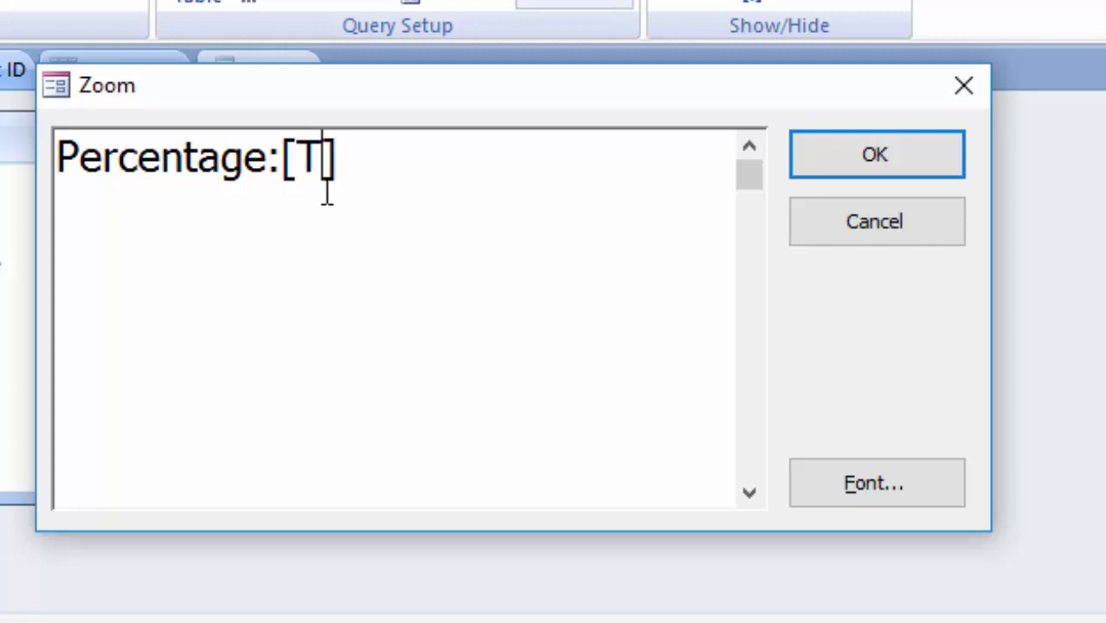
text(o)
key(BackSpace)
key(BackSpace)
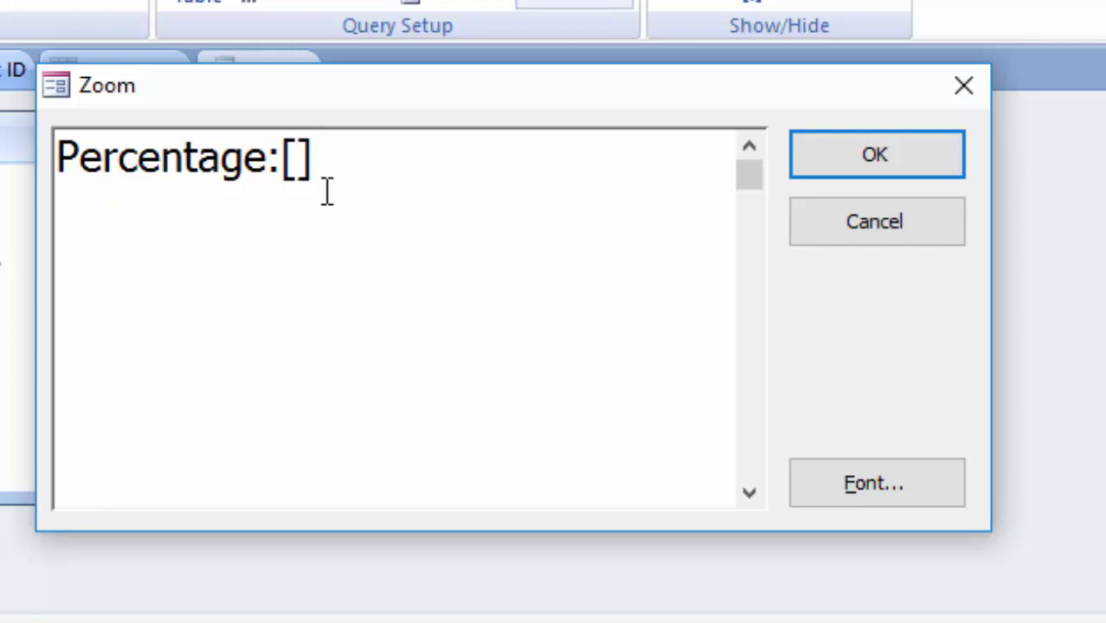
text(O)
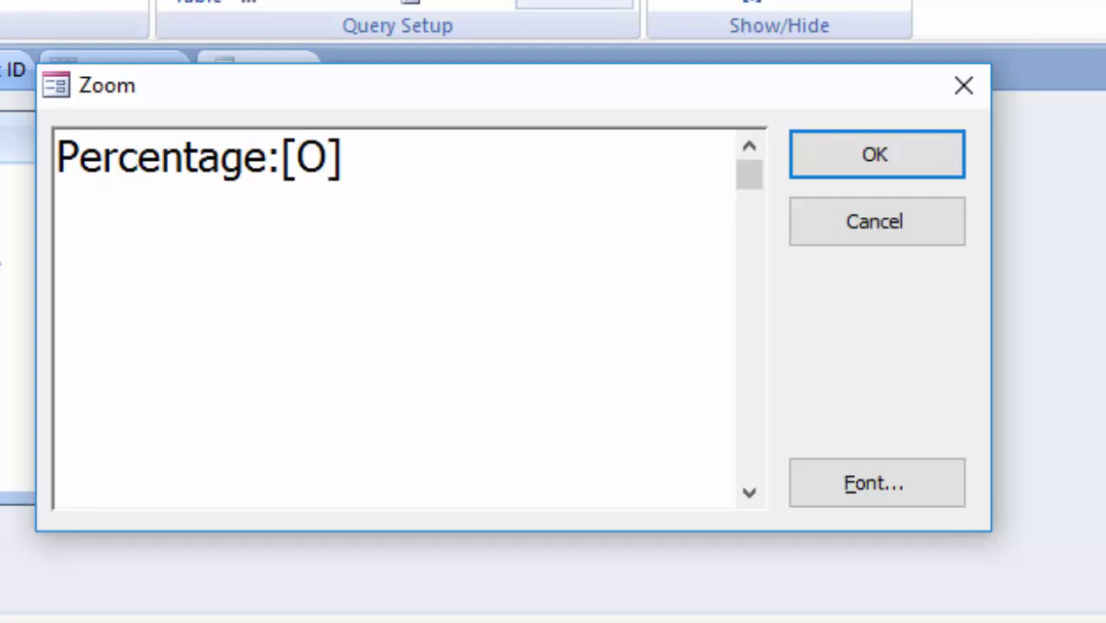
text(bt)
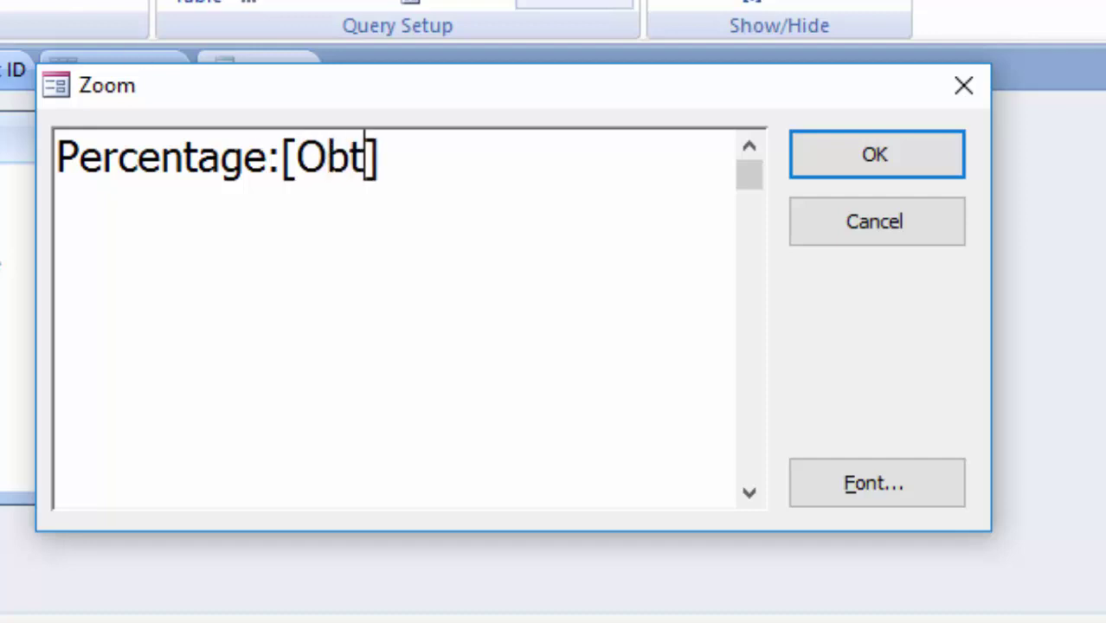
text(a)
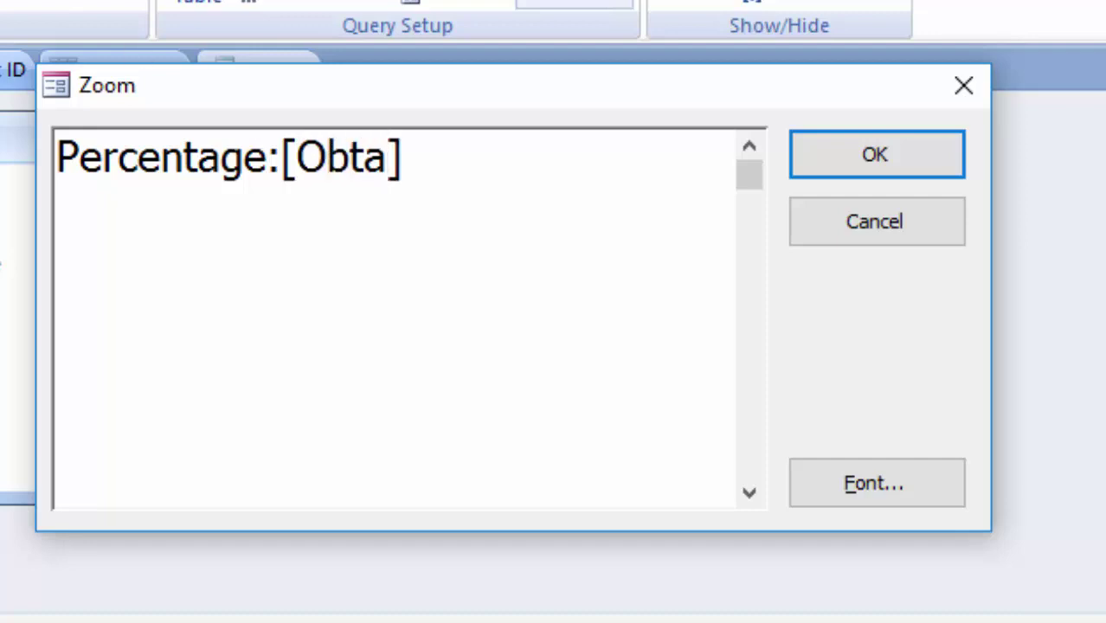
text(ined)
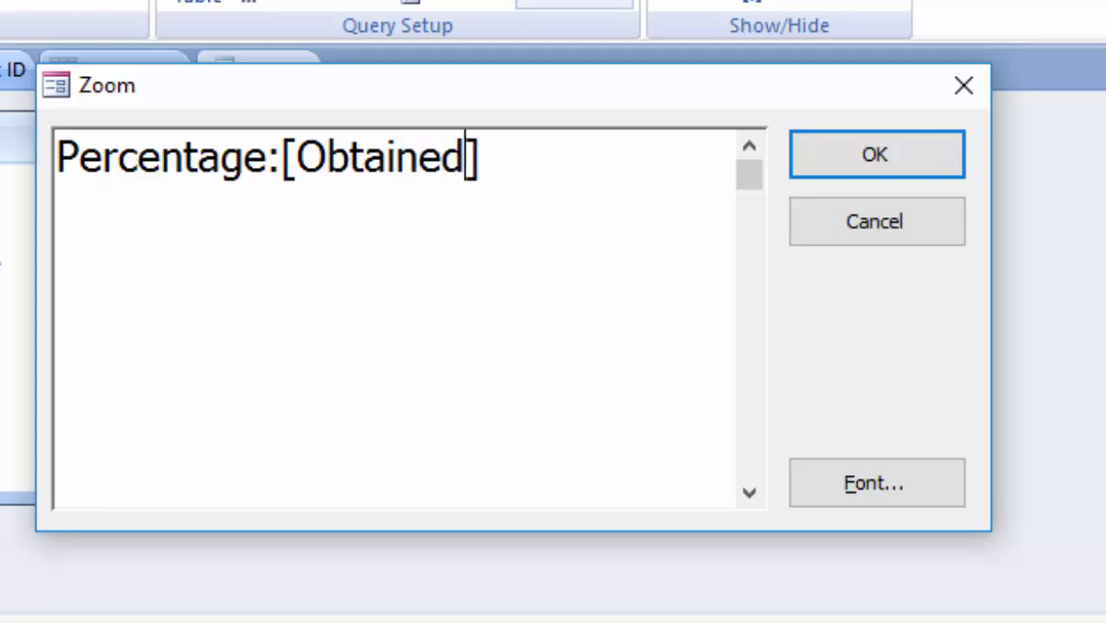
text( mark)
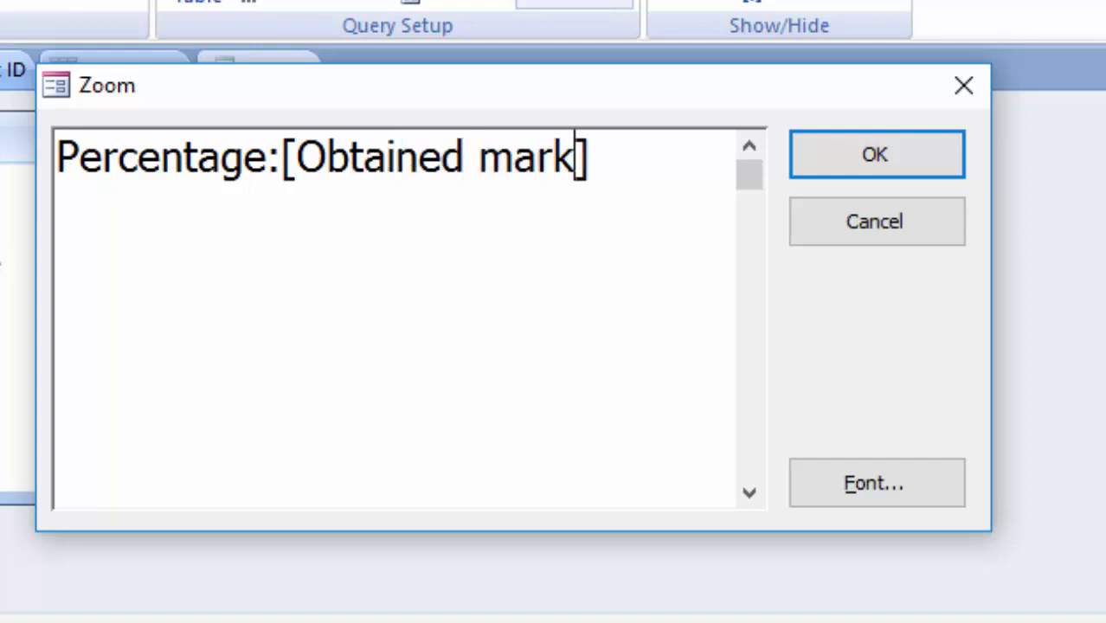
text(s)
key(Right)
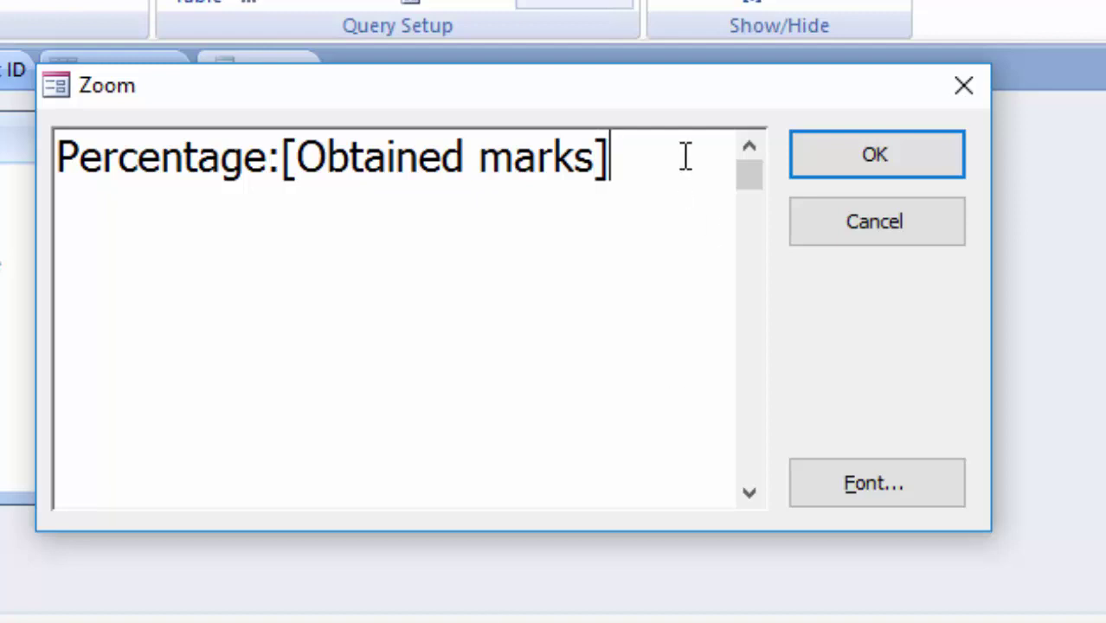
text(*)
text(1)
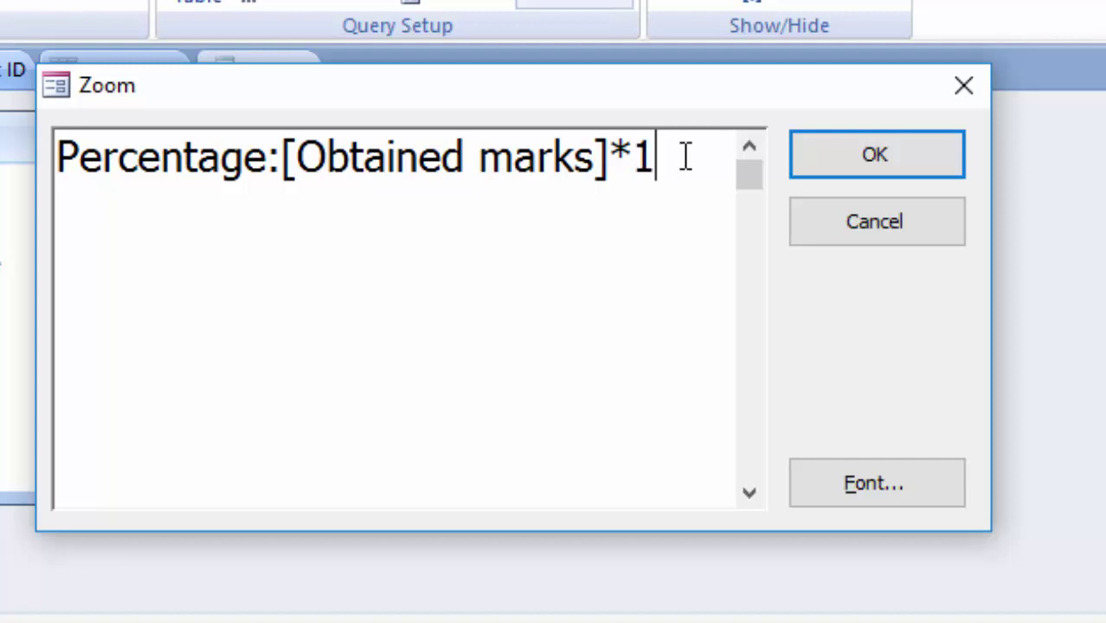
text(00)
text(/3)
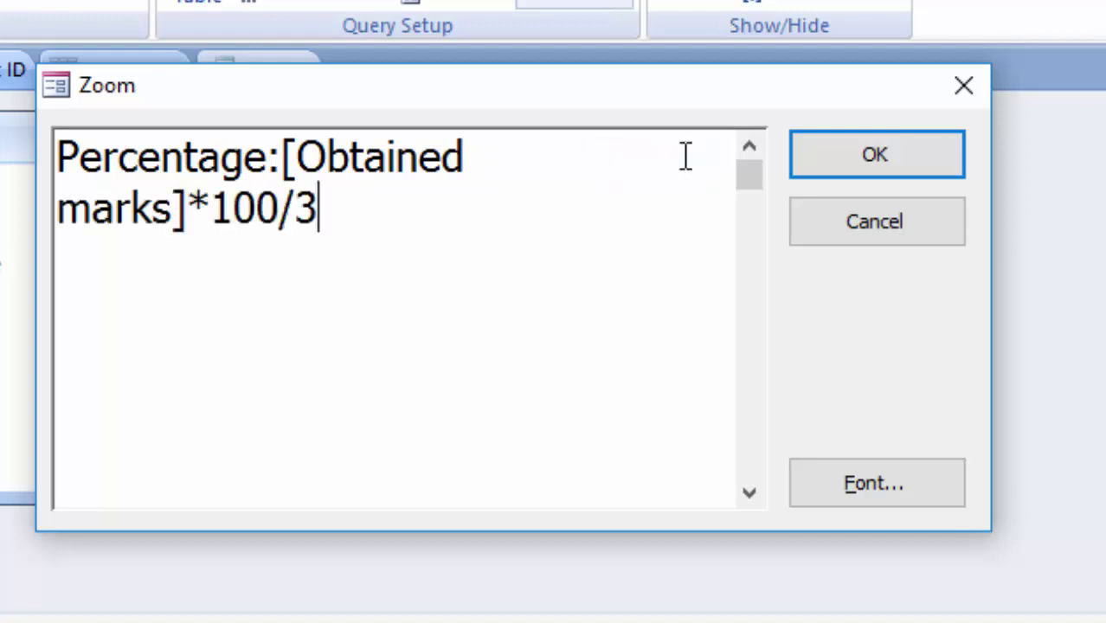
text(00)
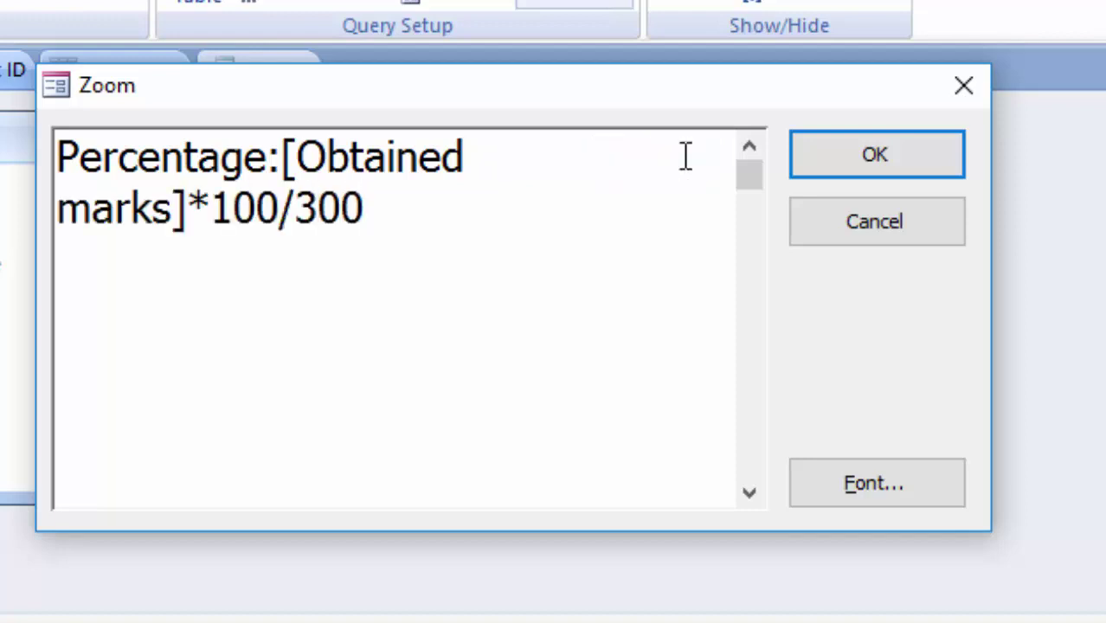
key(Return)
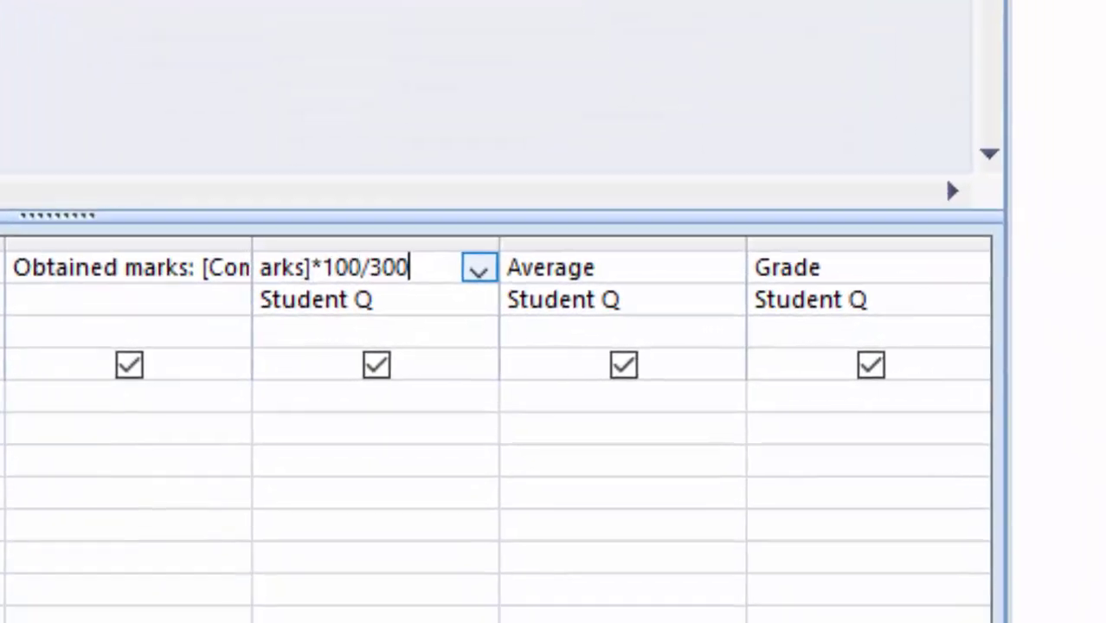
Enter Average:[Obtained marks]/3 in the Average field's Zoom box and confirm it
click(610, 252)
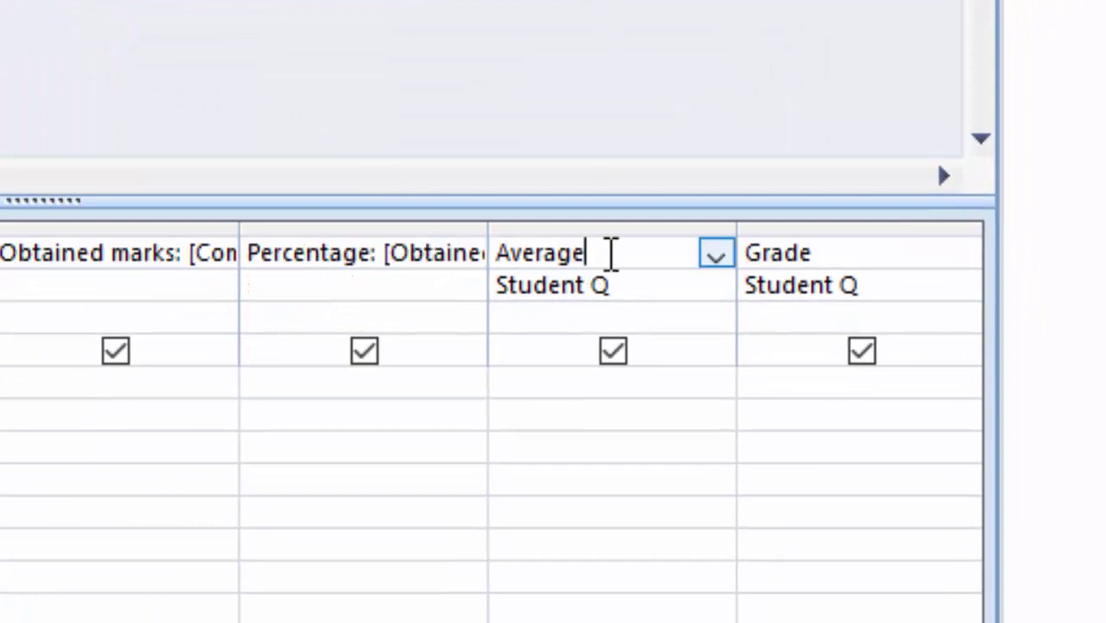
right_click(610, 254)
click(767, 596)
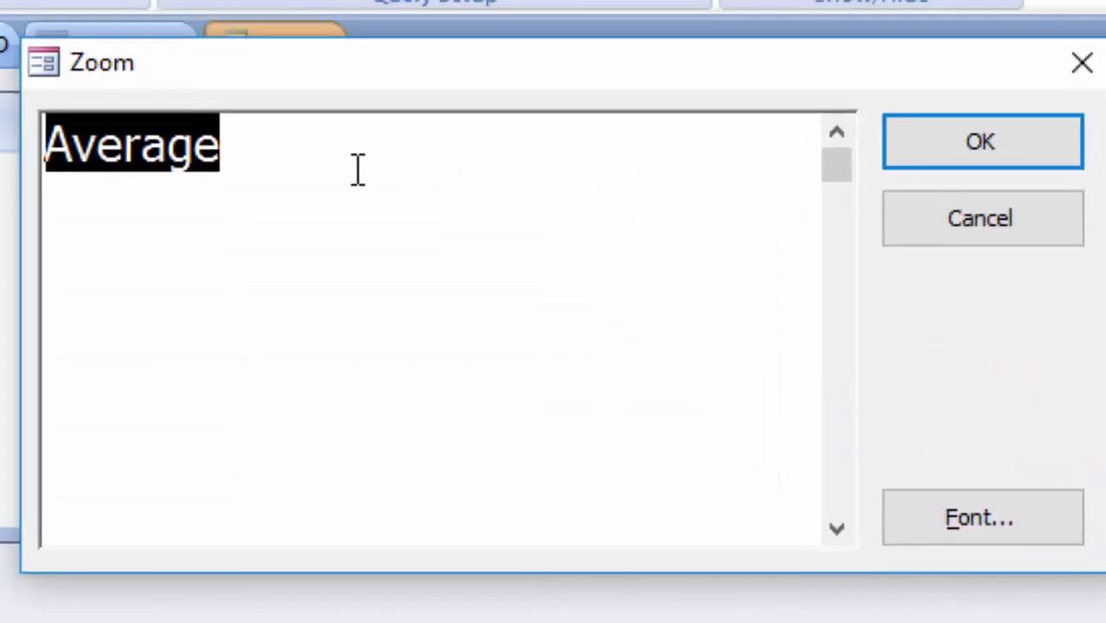
click(431, 222)
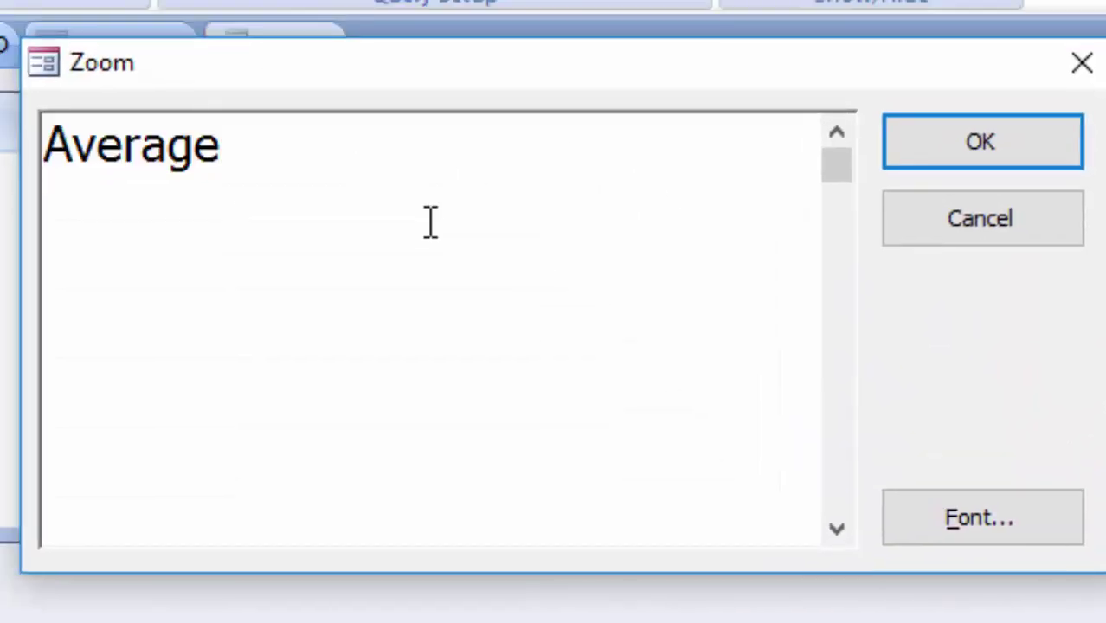
text(:)
text([])
key(Left)
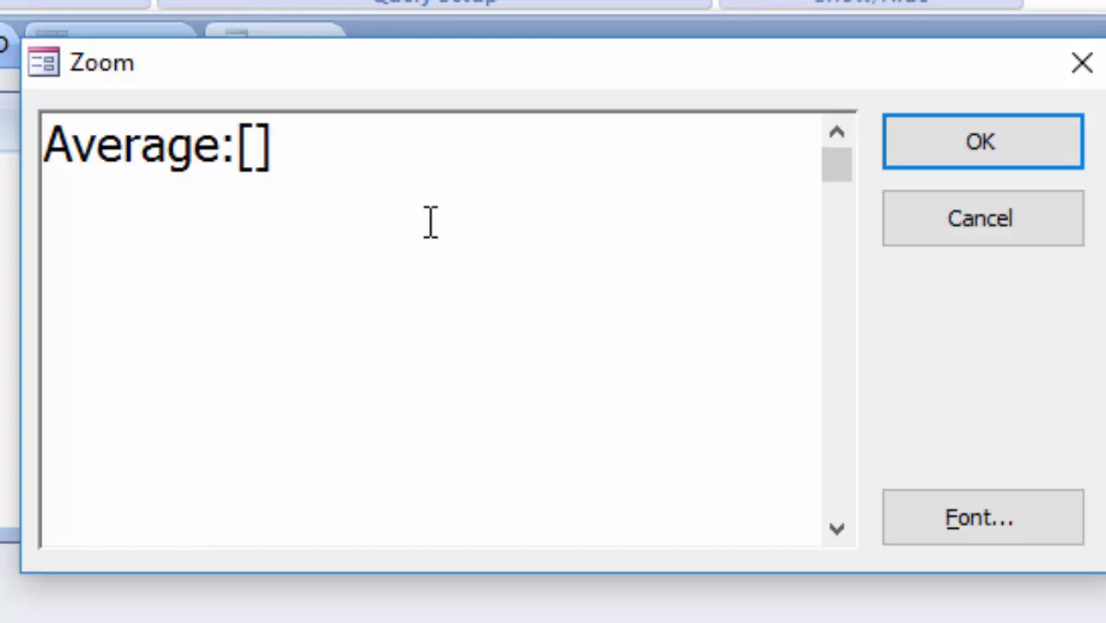
text(Obtain)
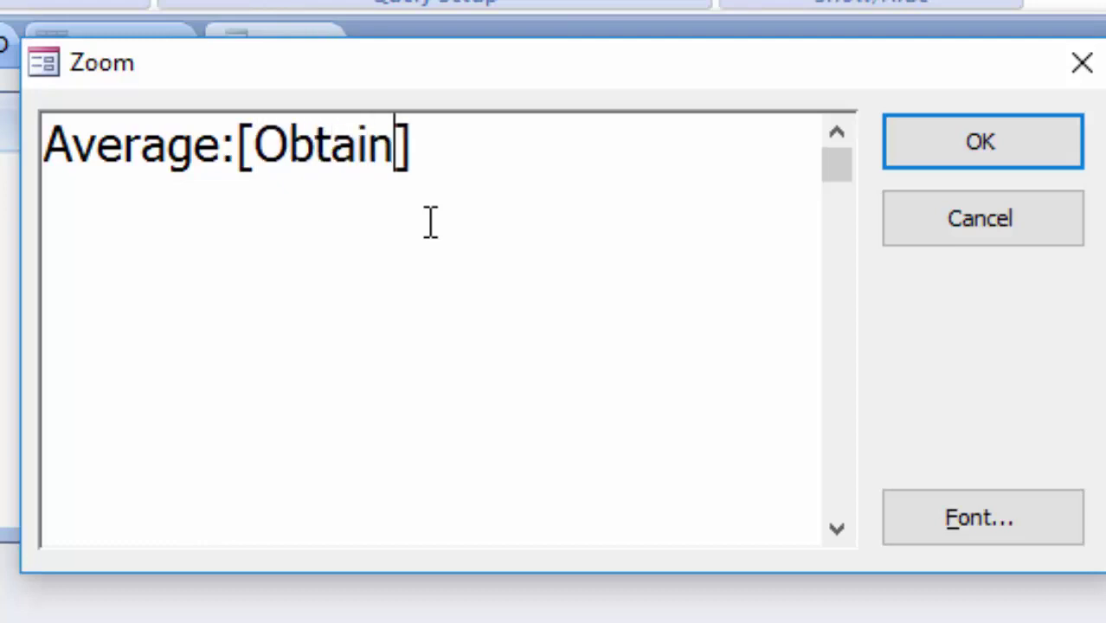
text(ed mar)
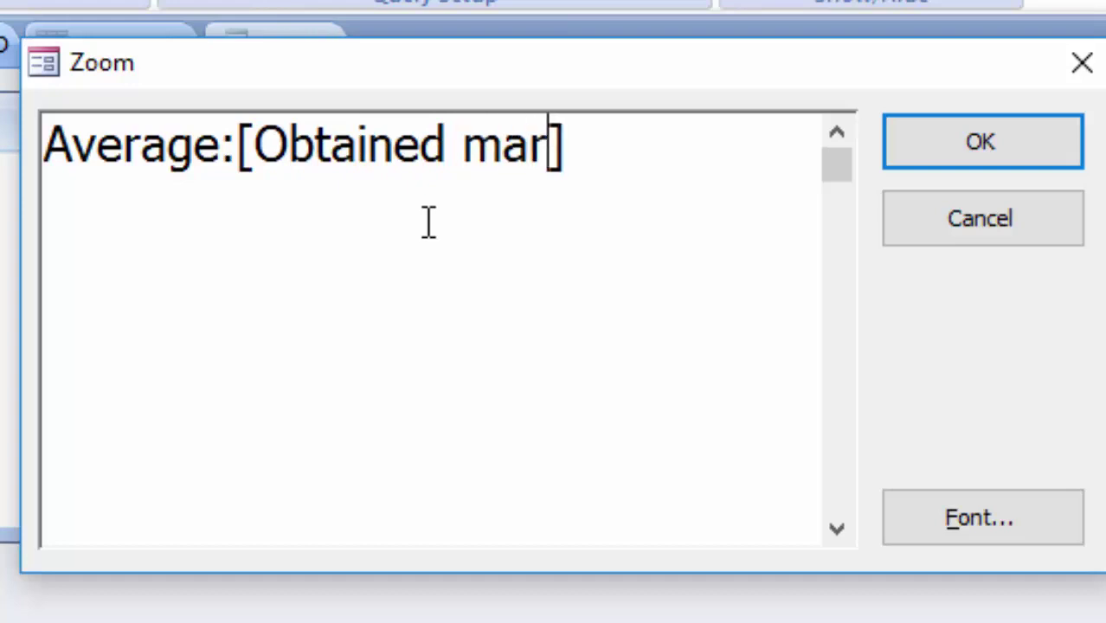
text(ks)
key(End)
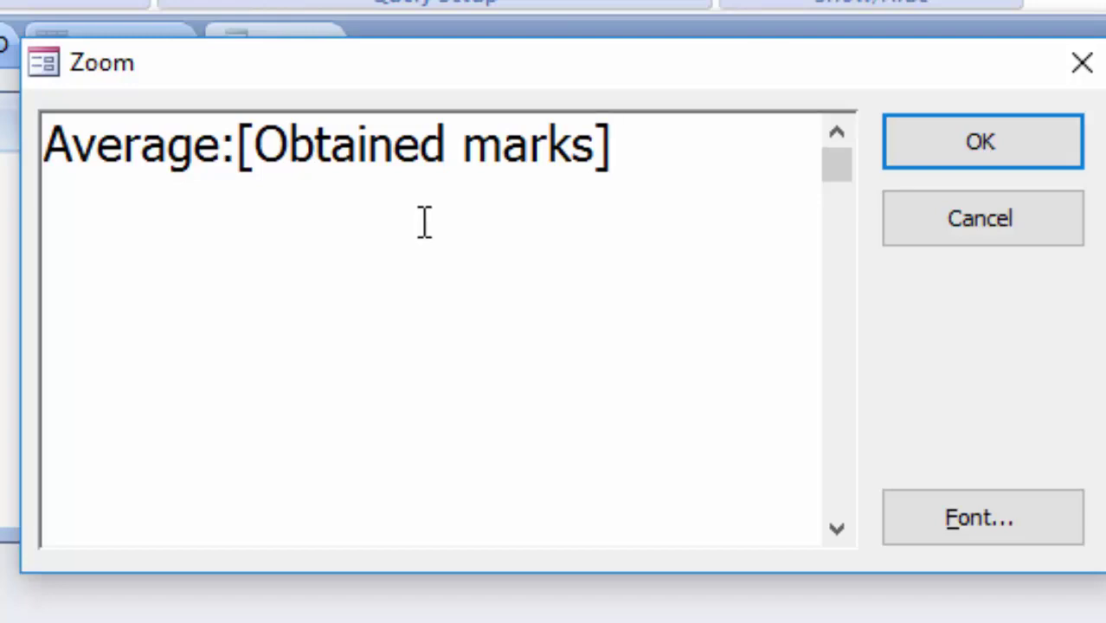
text(/3)
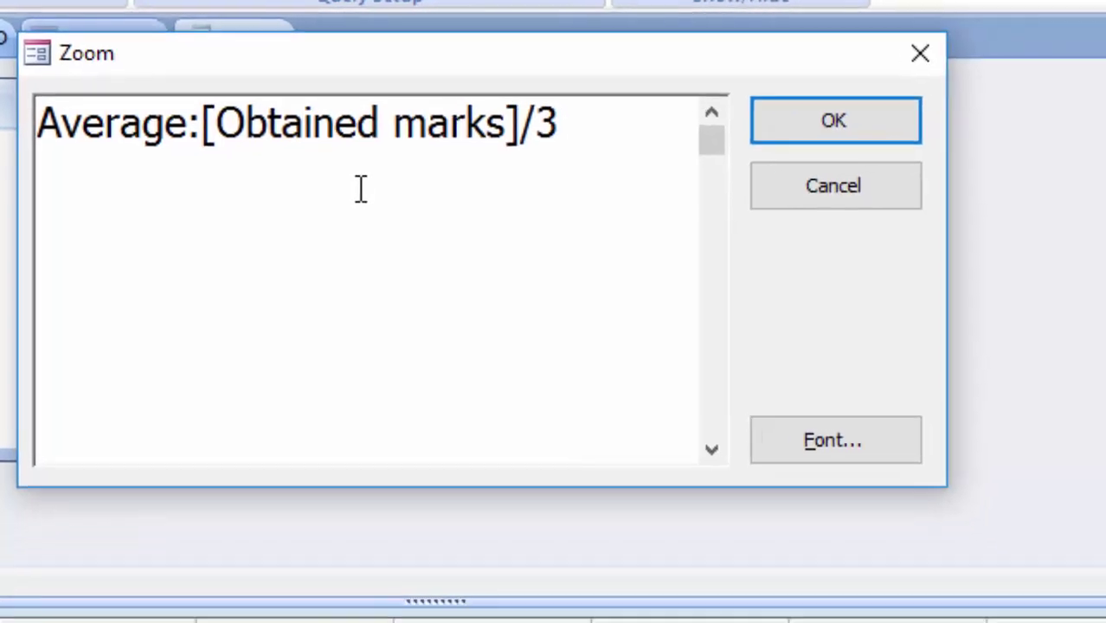
key(Return)
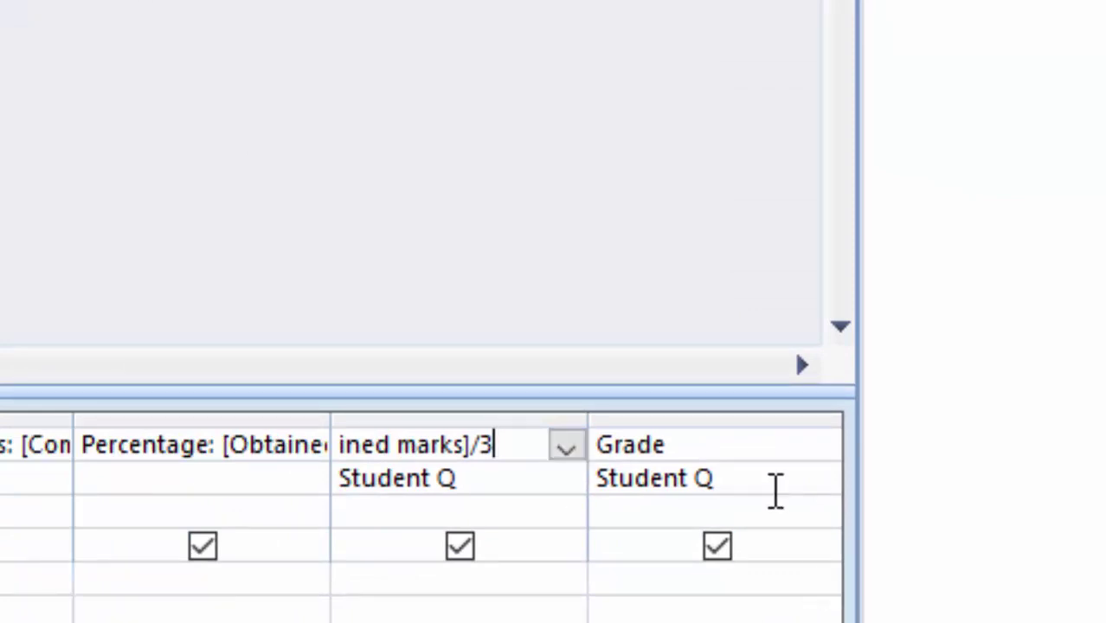
Open the Grade field in the Zoom box for full-size editing
click(750, 446)
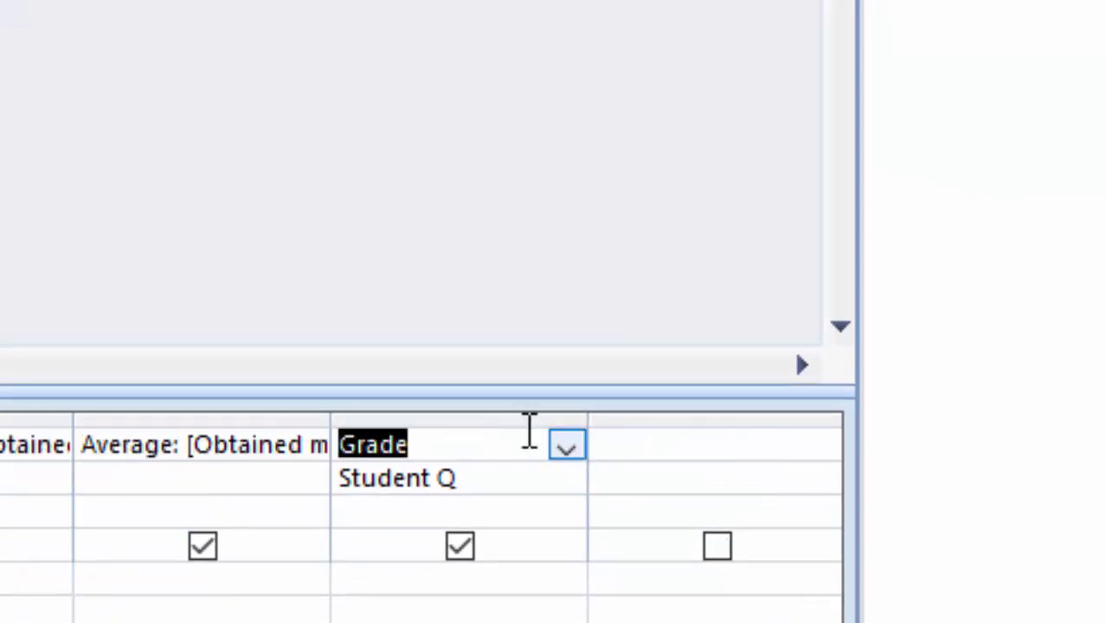
click(524, 421)
click(492, 452)
right_click(491, 451)
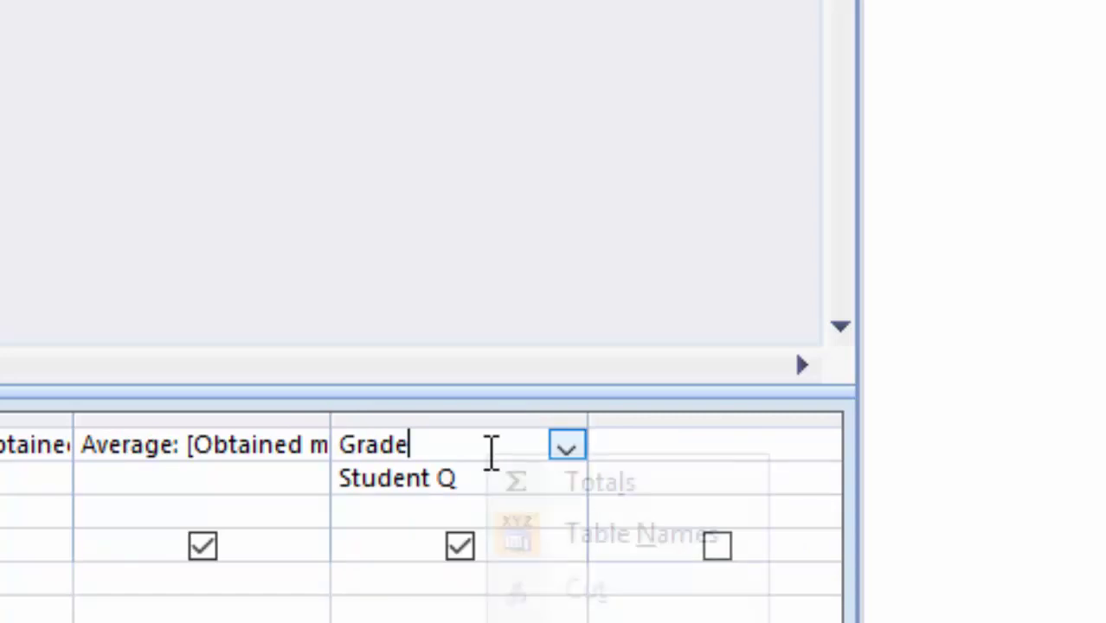
click(511, 606)
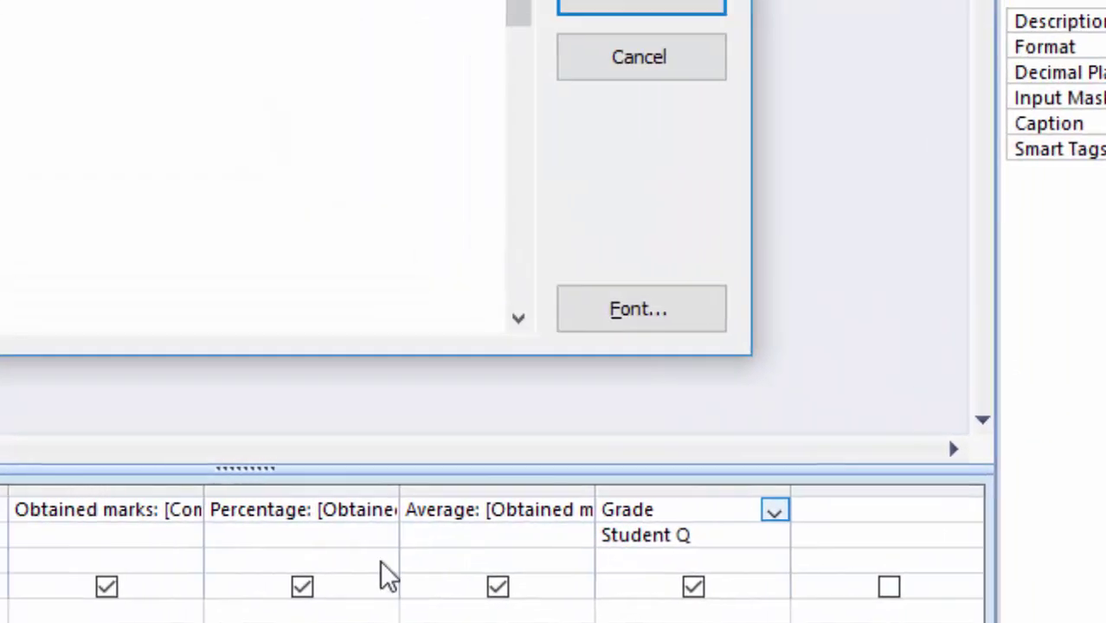
click(248, 188)
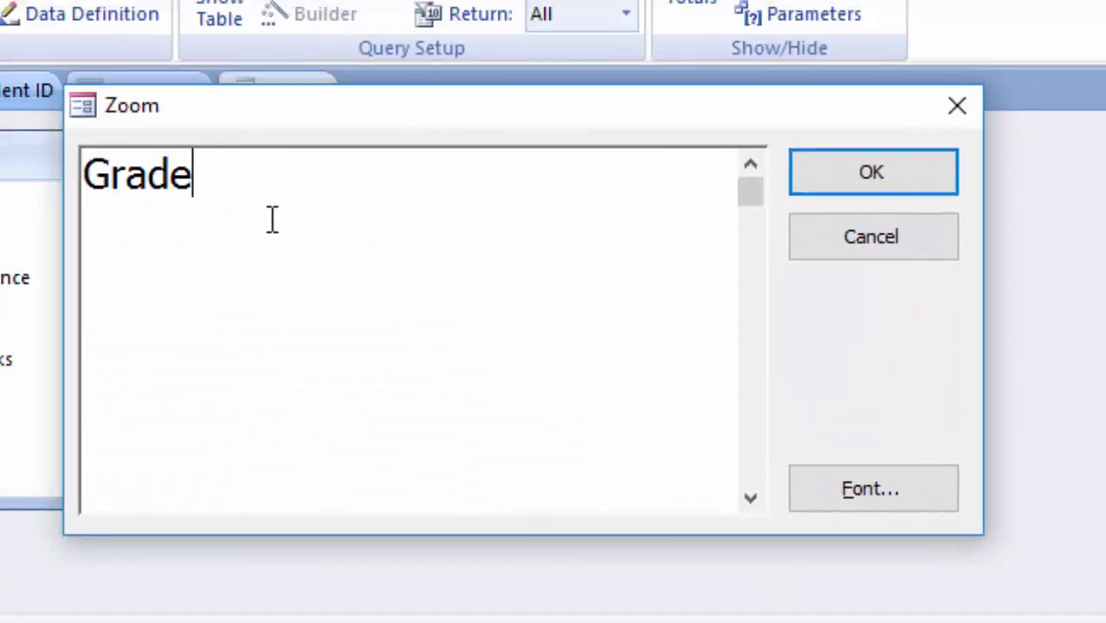
Begin the Grade expression as Grade:iif([
text(:)
text([])
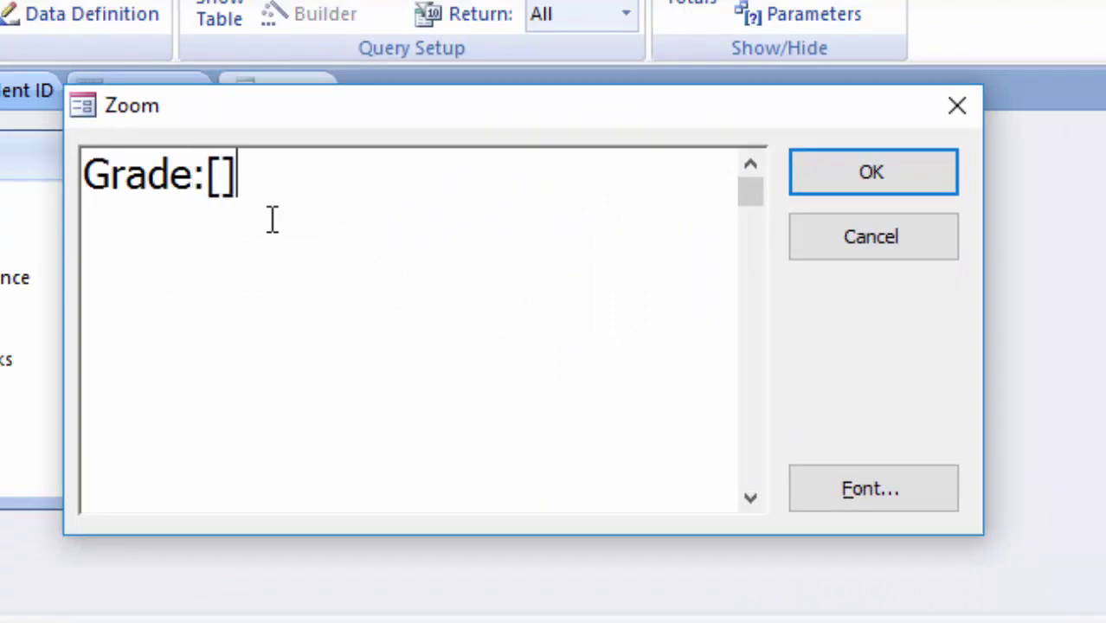
key(BackSpace)
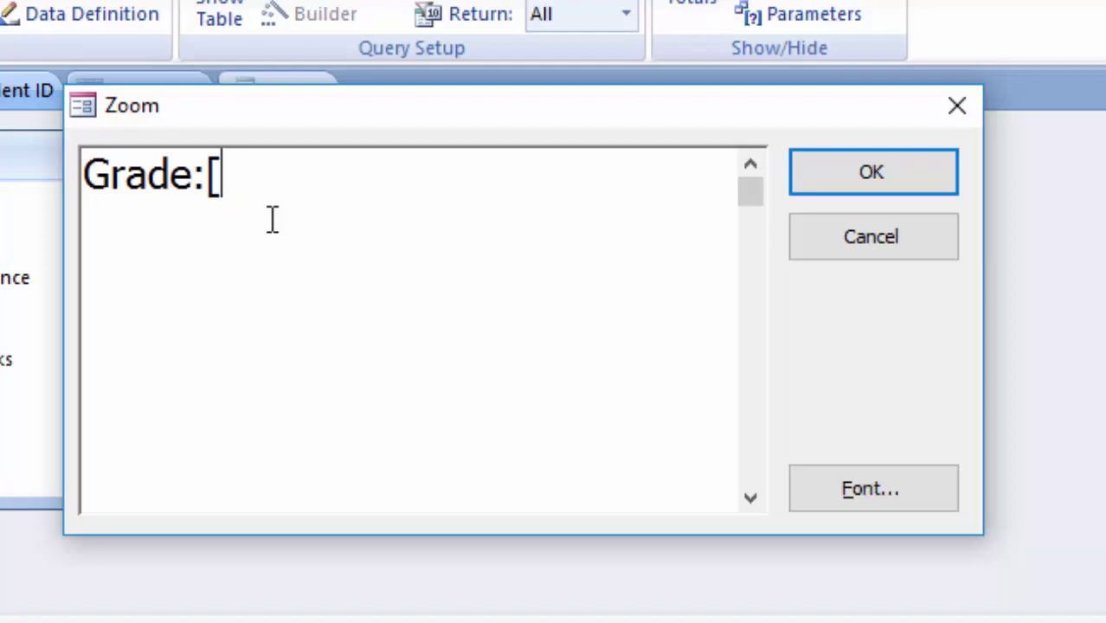
key(BackSpace)
text(ii)
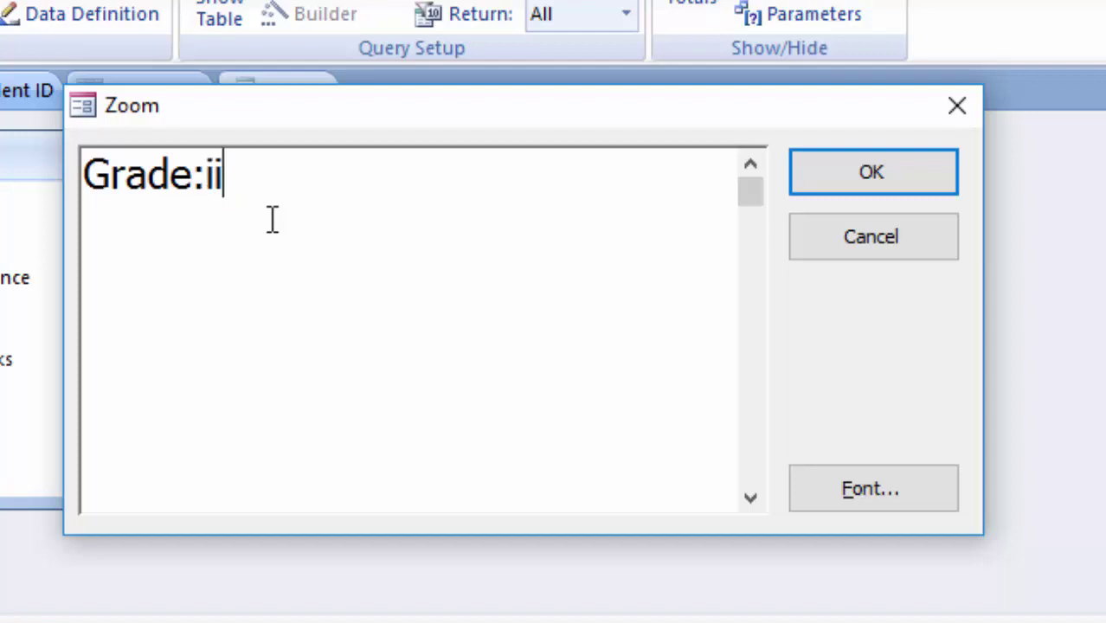
text(f)
text(()
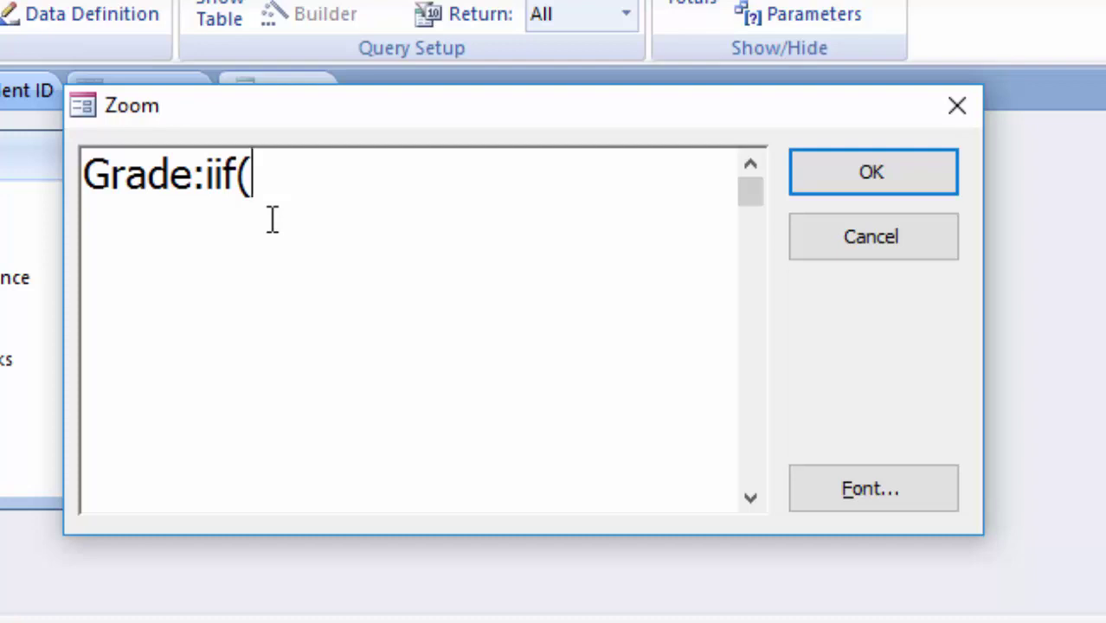
text([va)
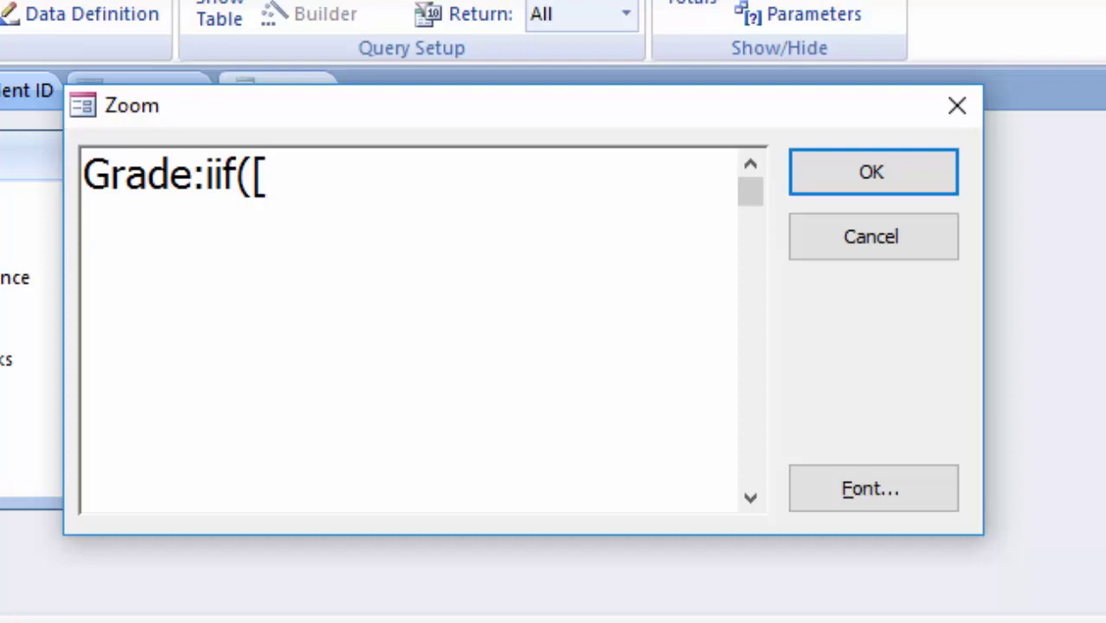
Begin the Grade expression with iif([average>=85,"S",iif( in the Zoom box
text(va)
key(BackSpace)
key(BackSpace)
text(average)
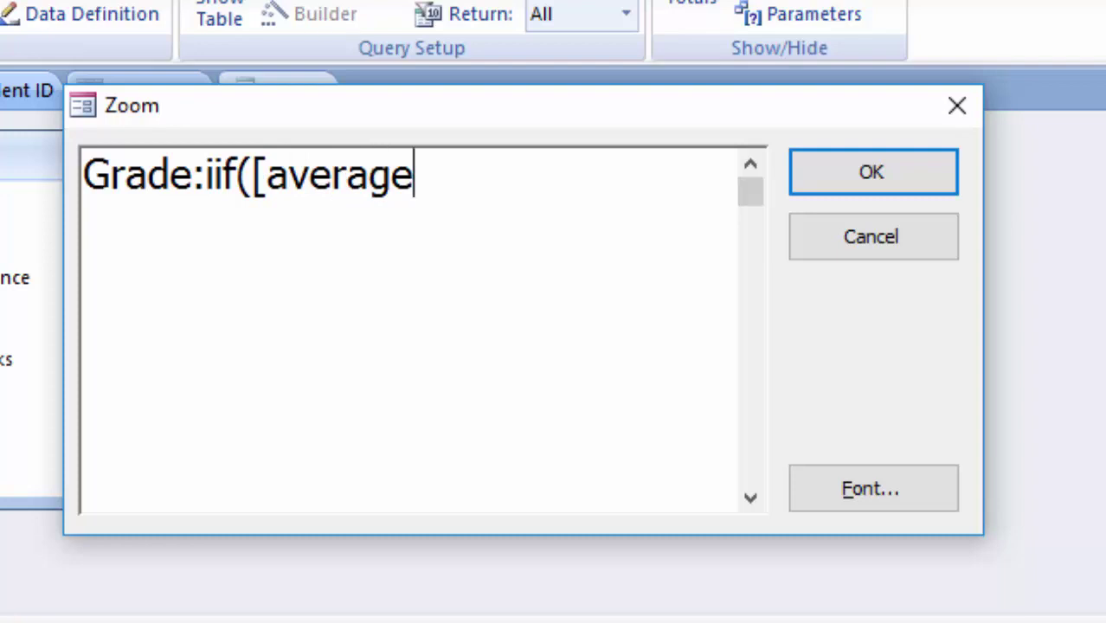
text(>=)
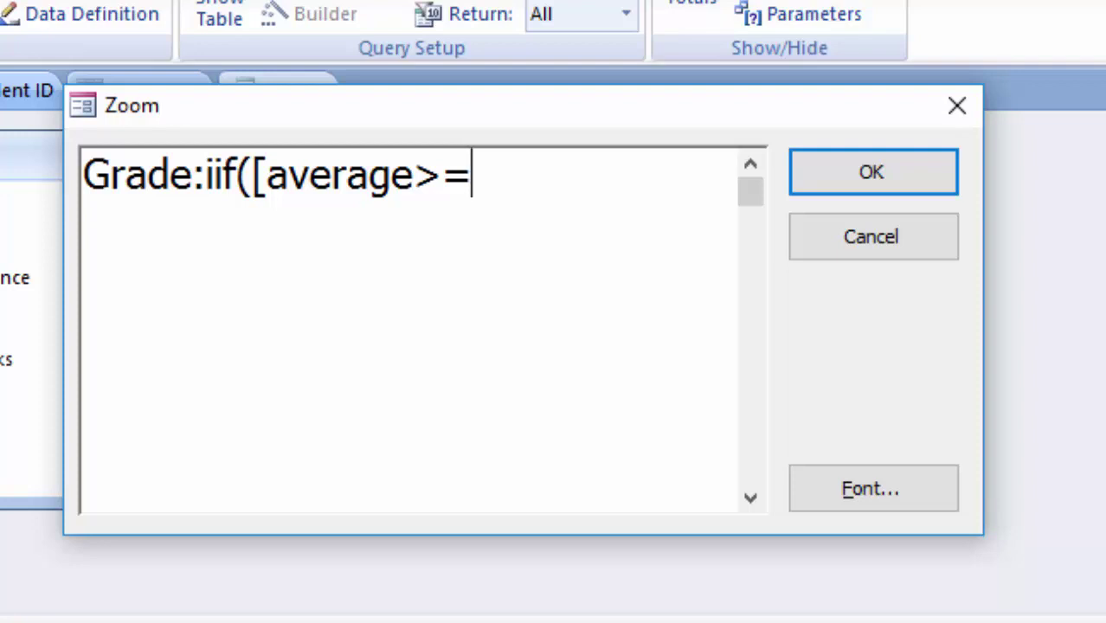
text(85)
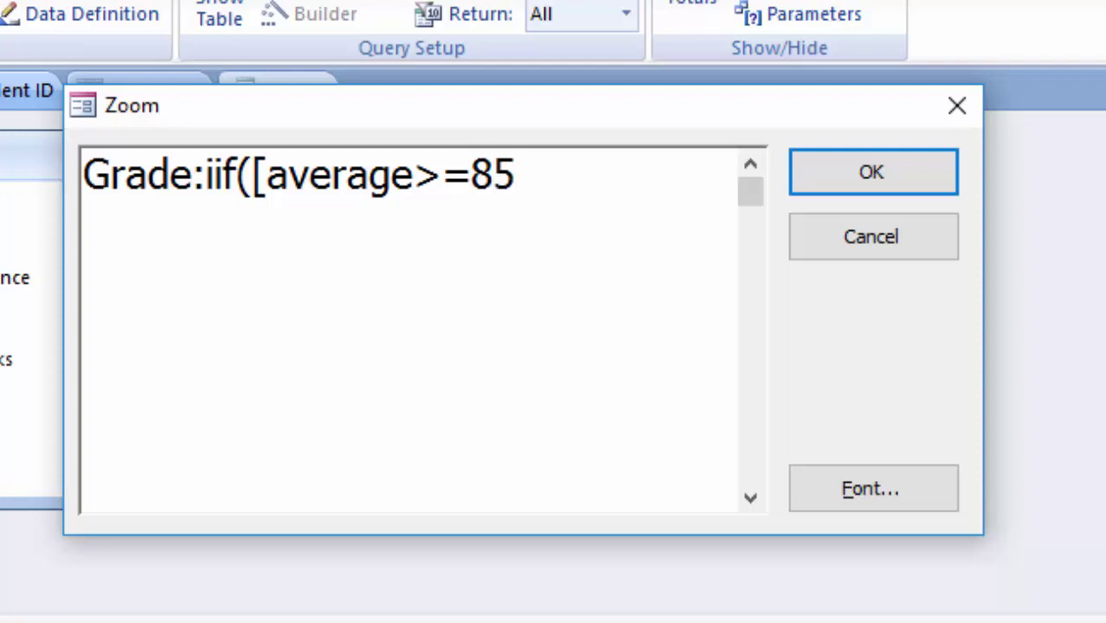
text(,)
text(")
text(S)
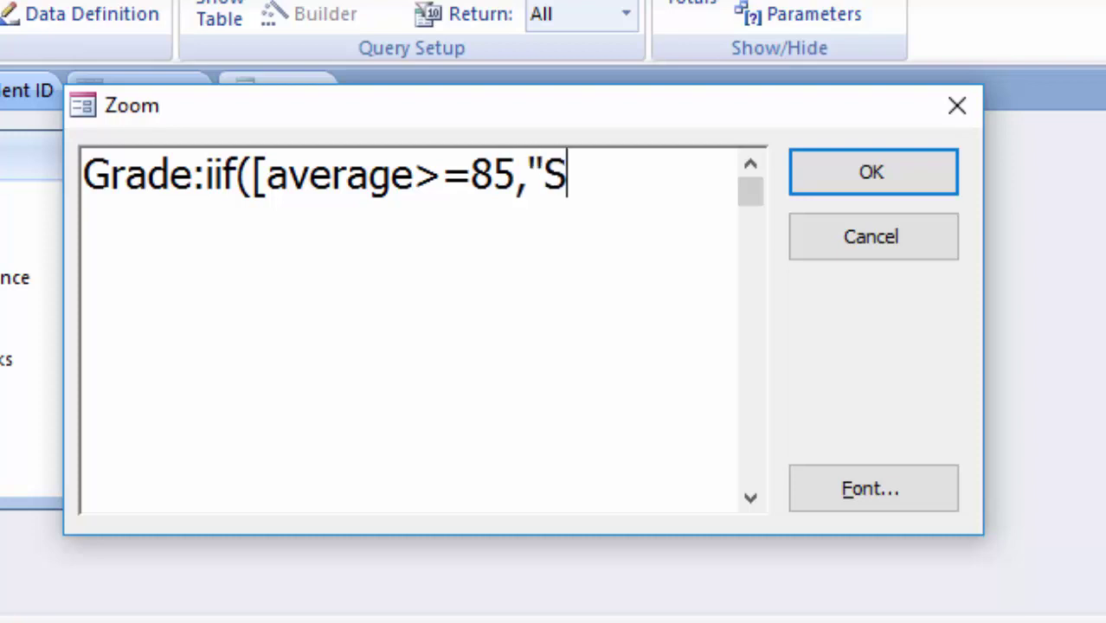
text(",)
text(iif)
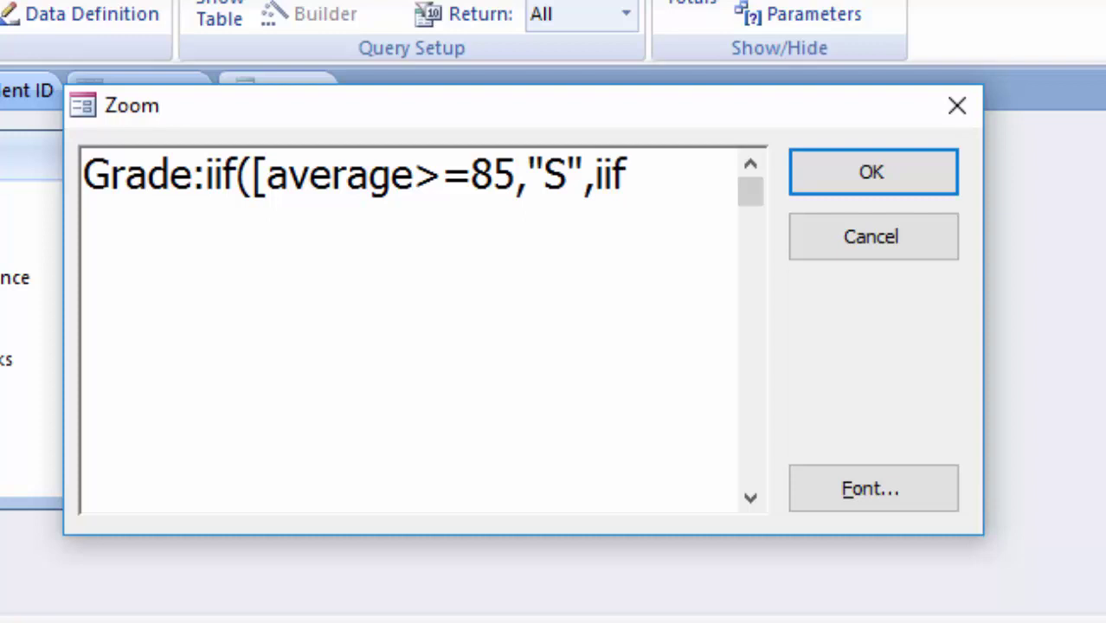
text(()
Close the [average] bracket, add the >=75 → "A" test, and start an [average]>=65 test
click(417, 184)
text(])
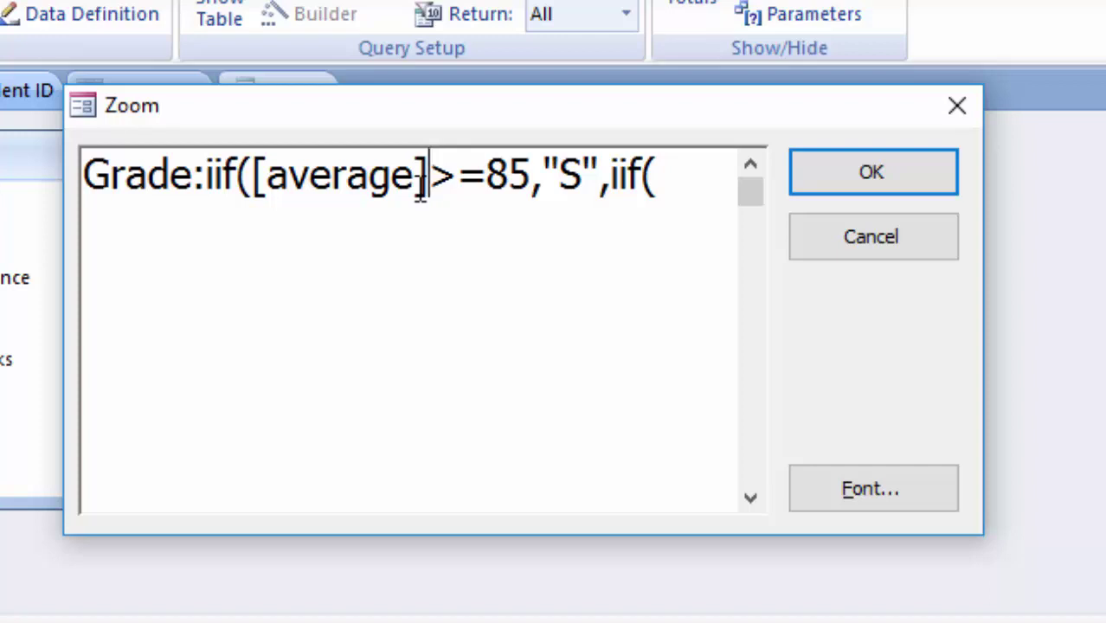
click(659, 172)
text([)
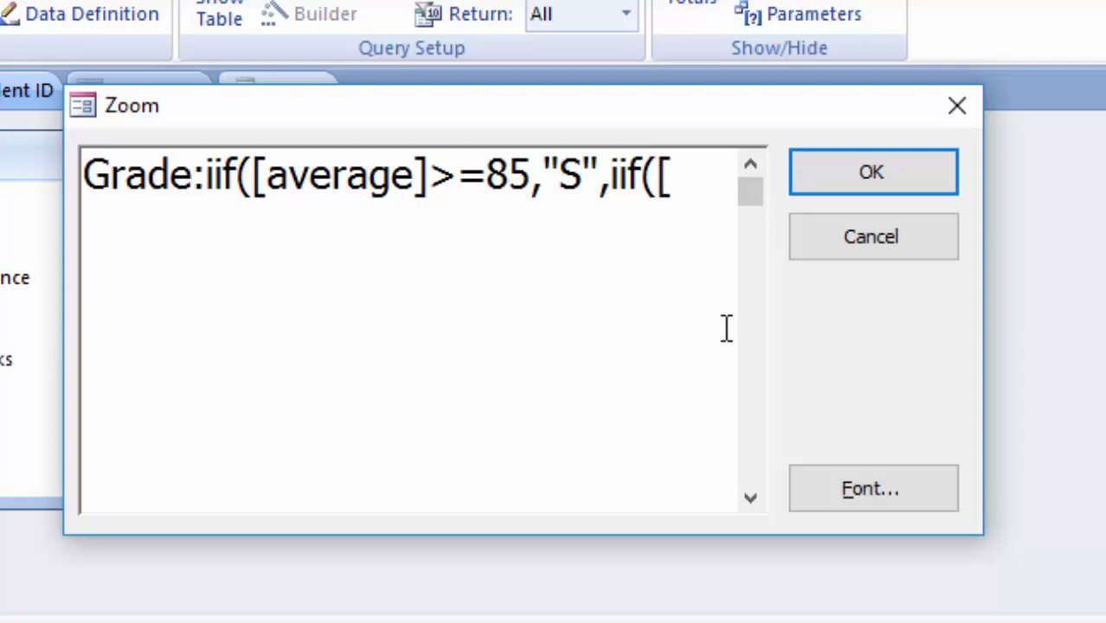
text(average)
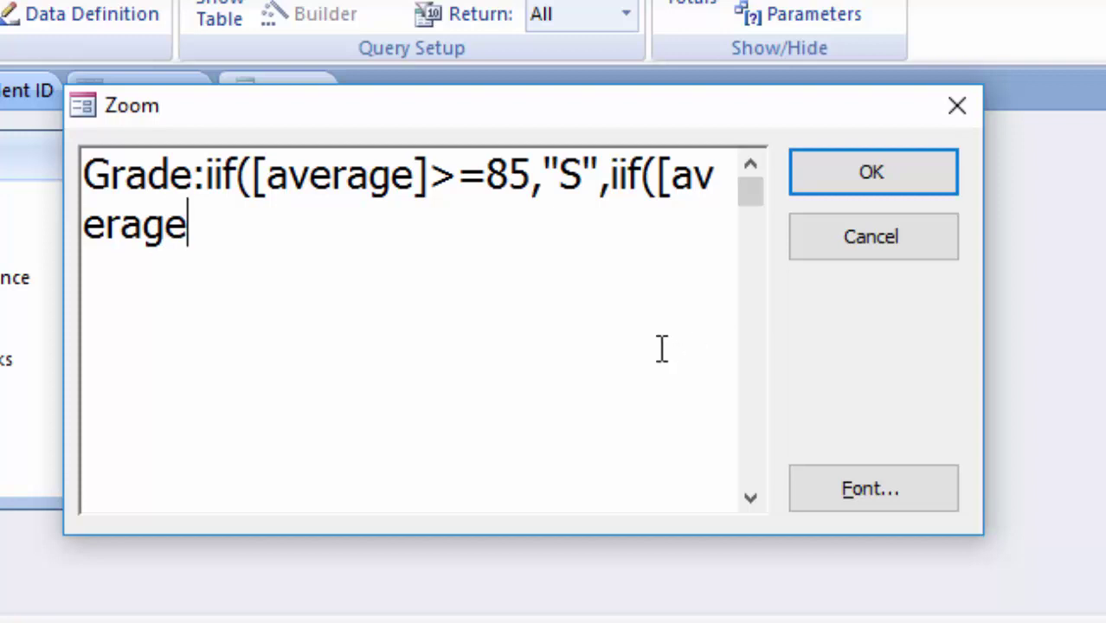
text(])
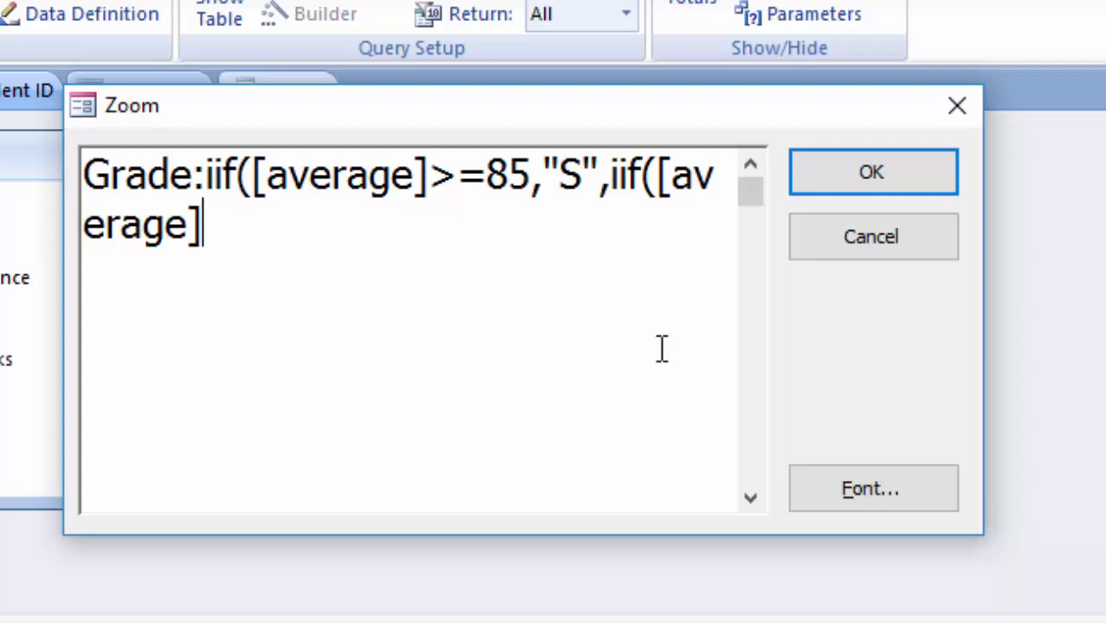
text(>=)
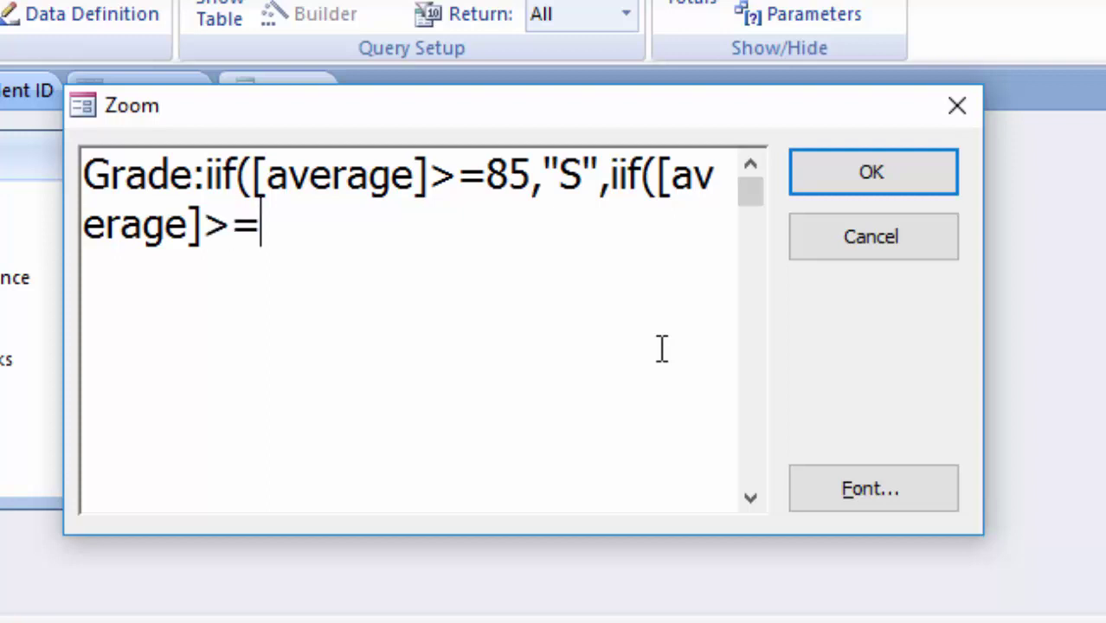
text(75)
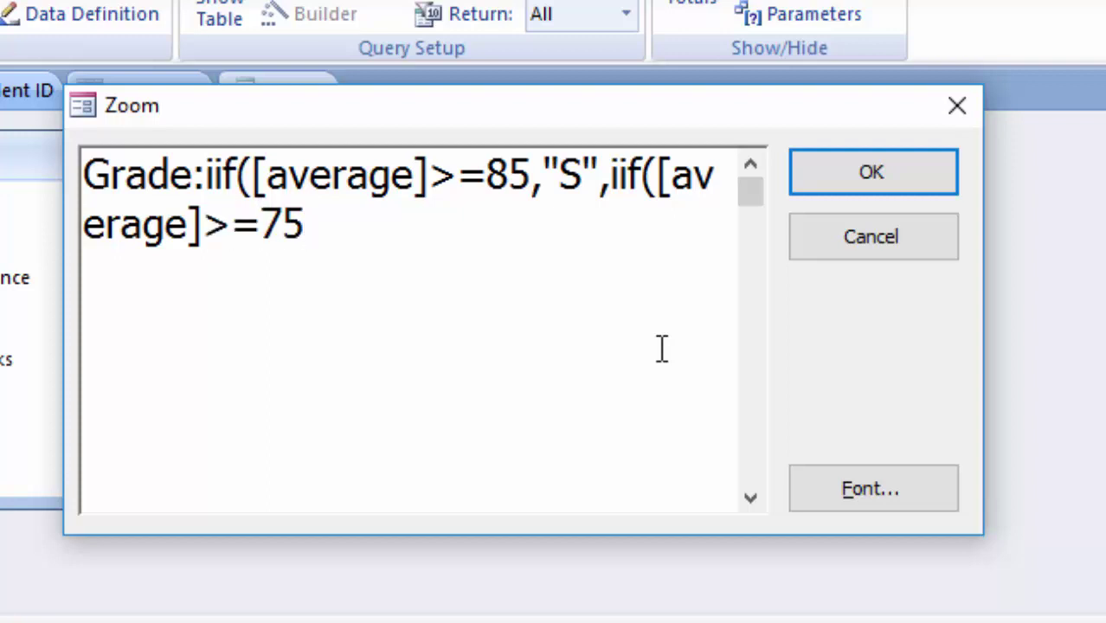
text(,)
text("A")
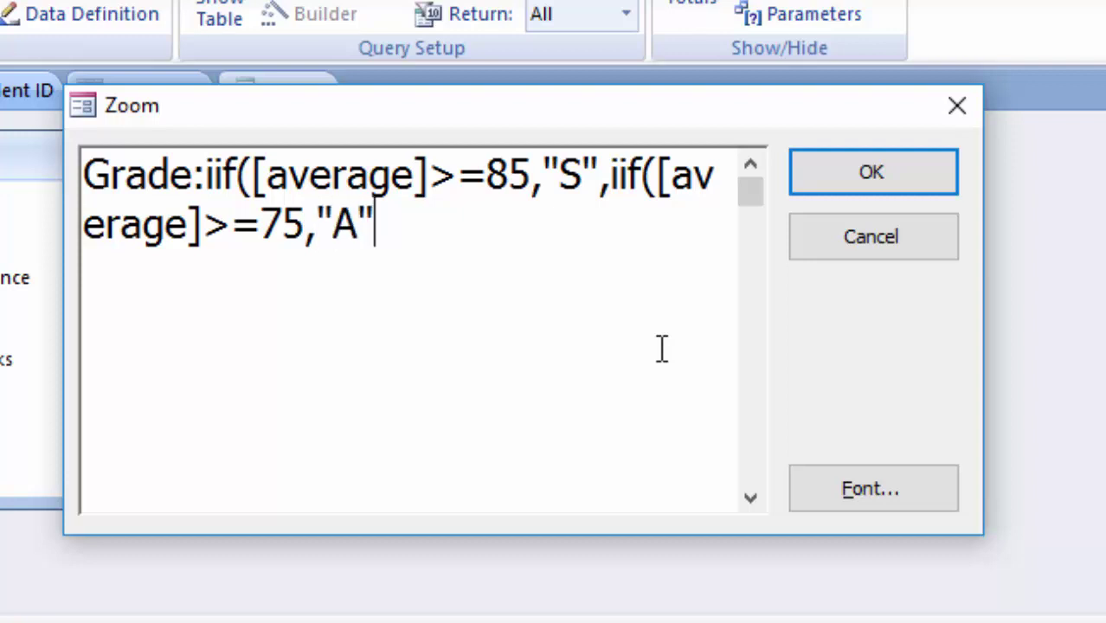
text(A)
key(BackSpace)
text(,)
text(iff)
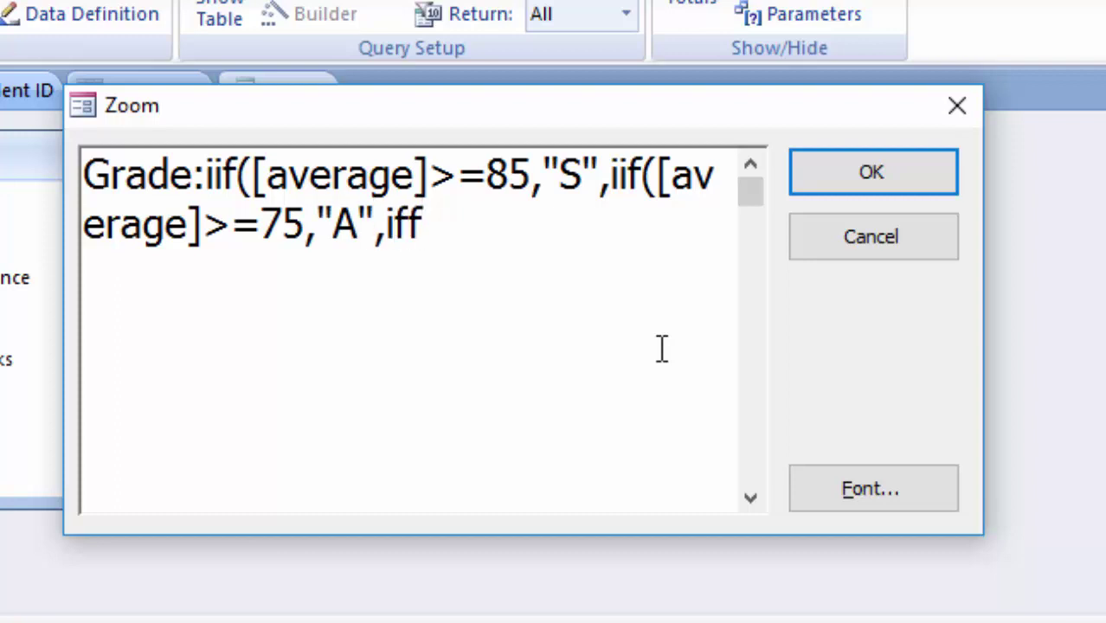
text(()
text([])
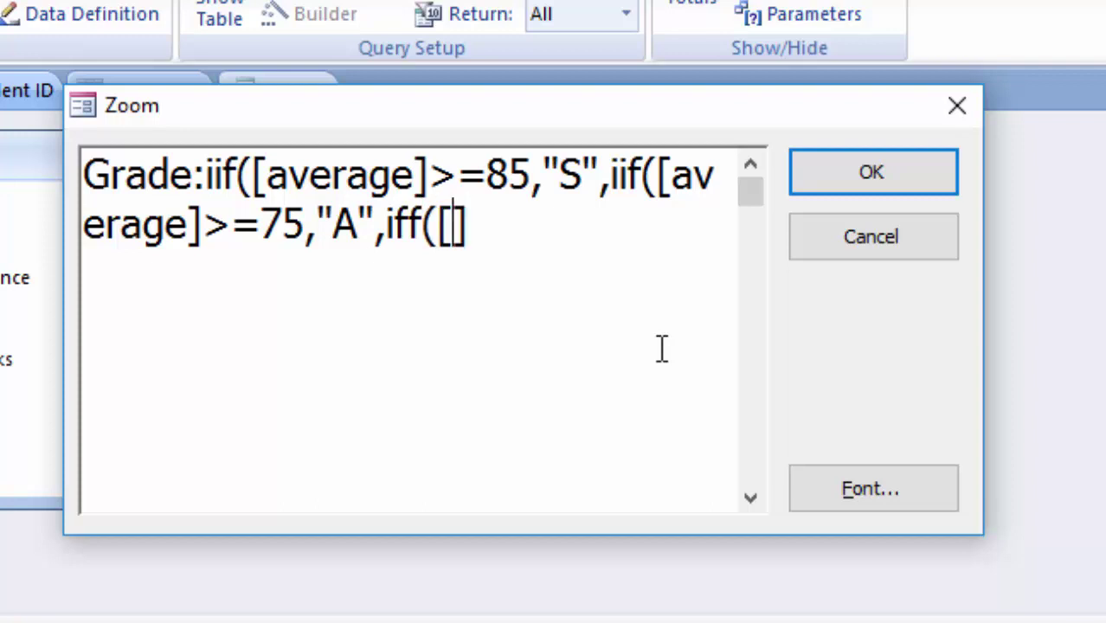
text(a)
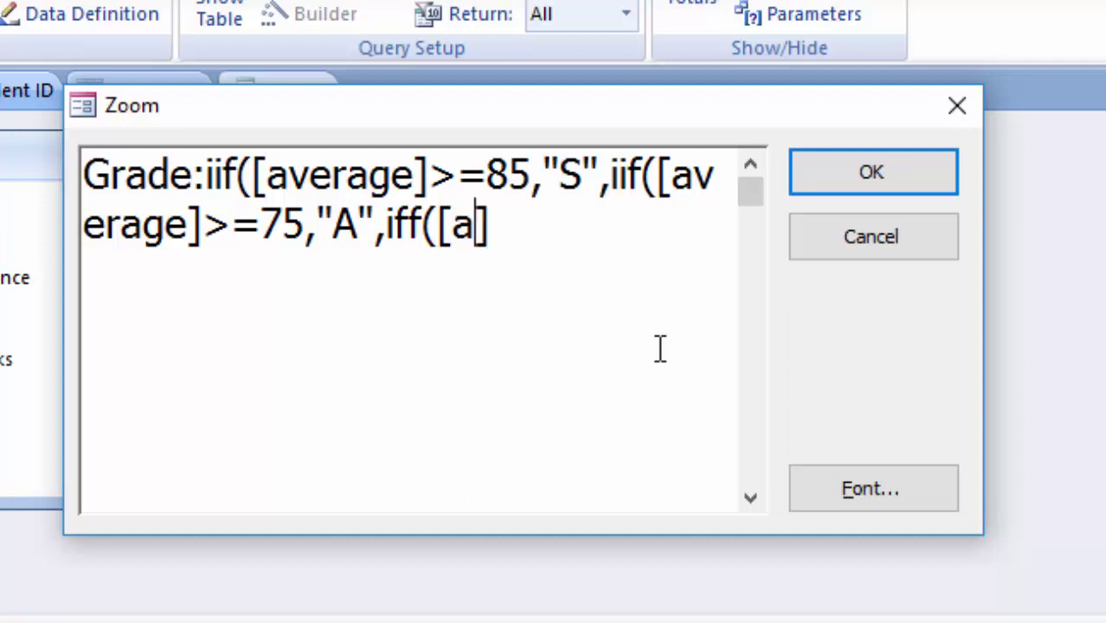
text(verage)
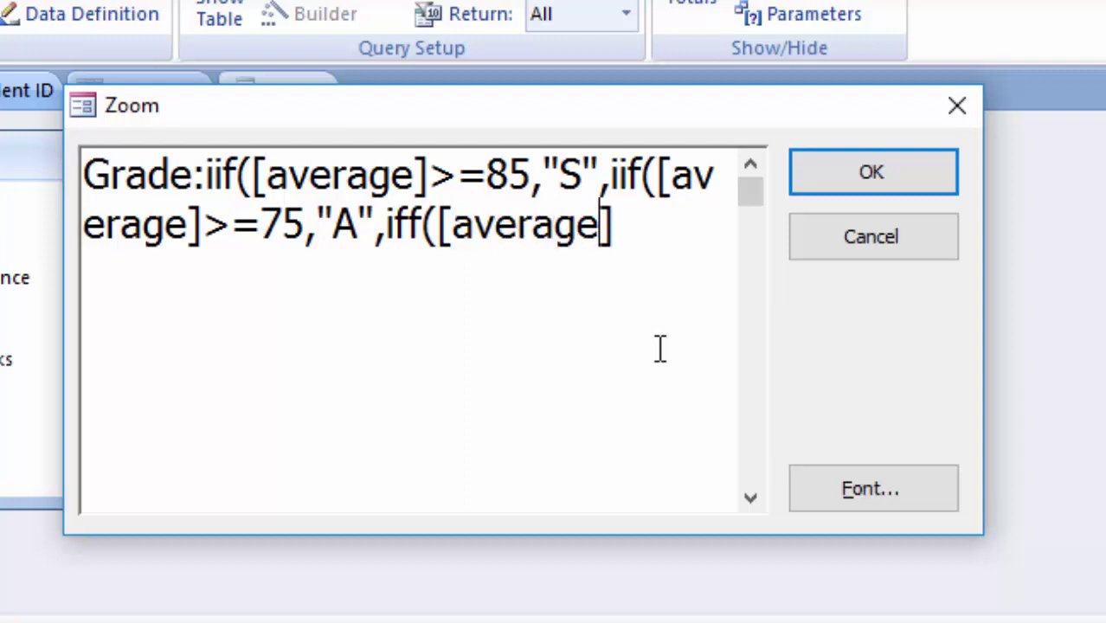
key(Right)
text(>=)
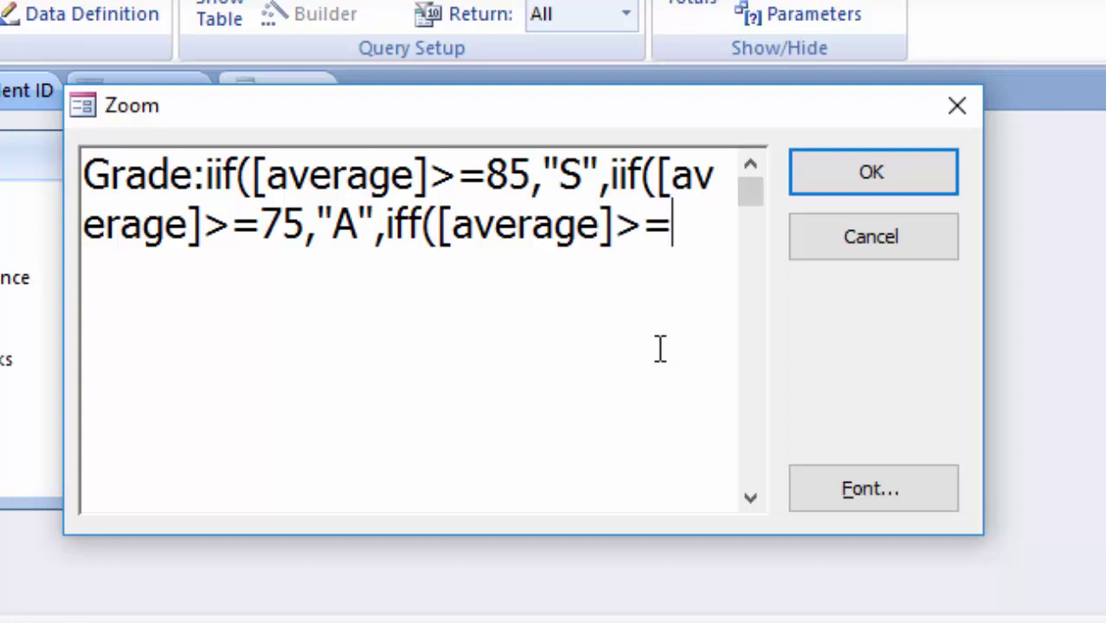
text(65)
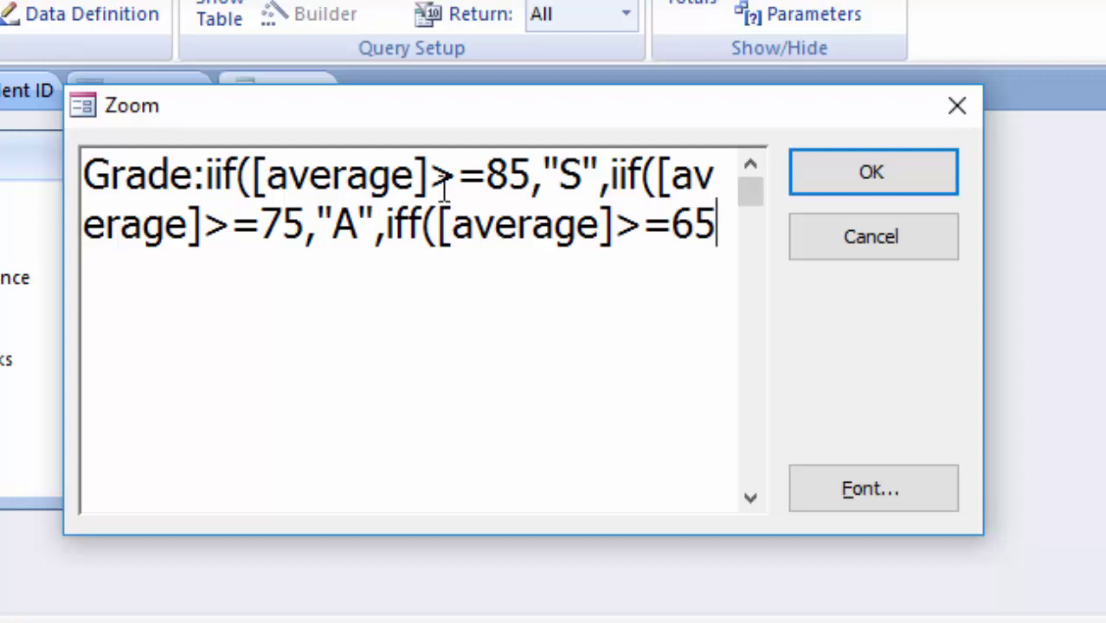
Correct iff to iif, give "B" for the 65 test, and start the next iif
click(414, 223)
key(BackSpace)
text(i)
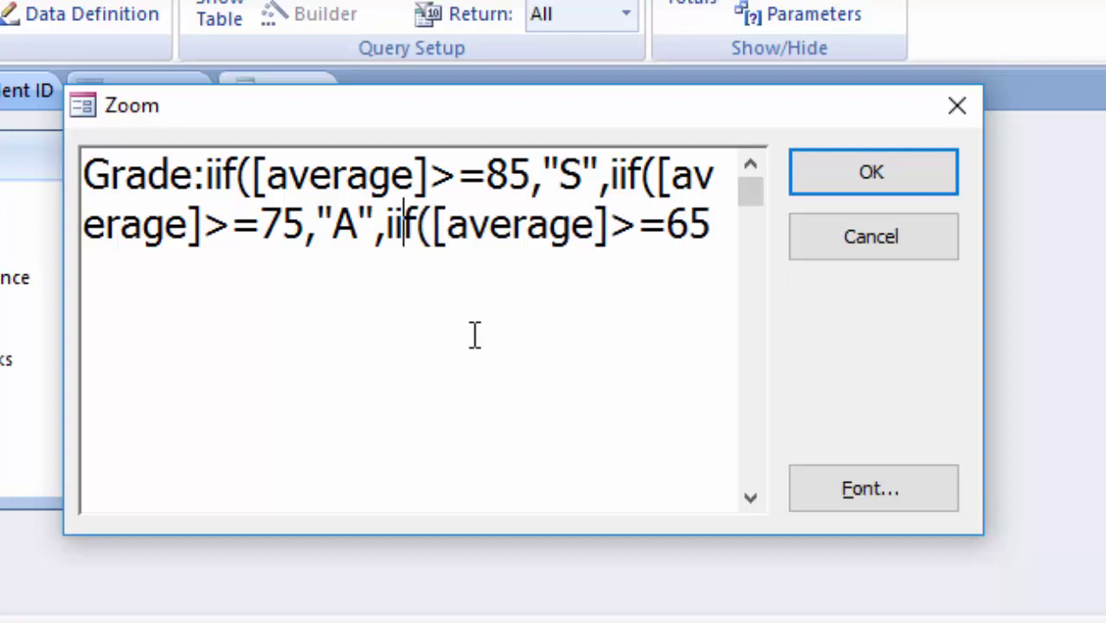
key(Right)
key(Right)
key(Right)
key(Right)
key(Right)
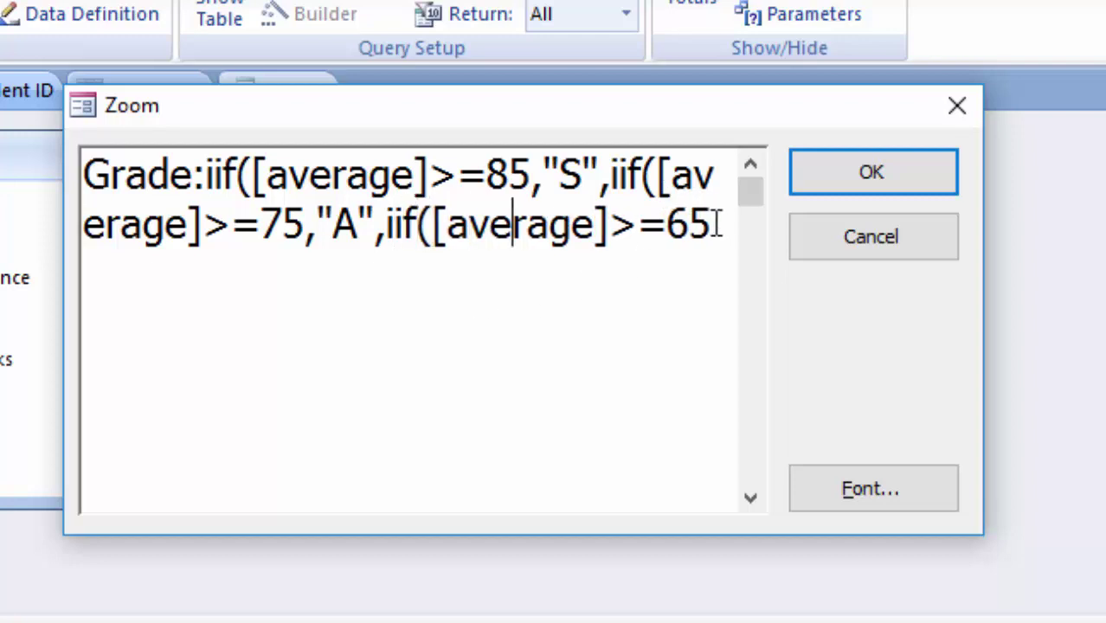
key(Right)
key(Right)
key(Right)
key(Right)
key(Right)
key(Right)
text(,")
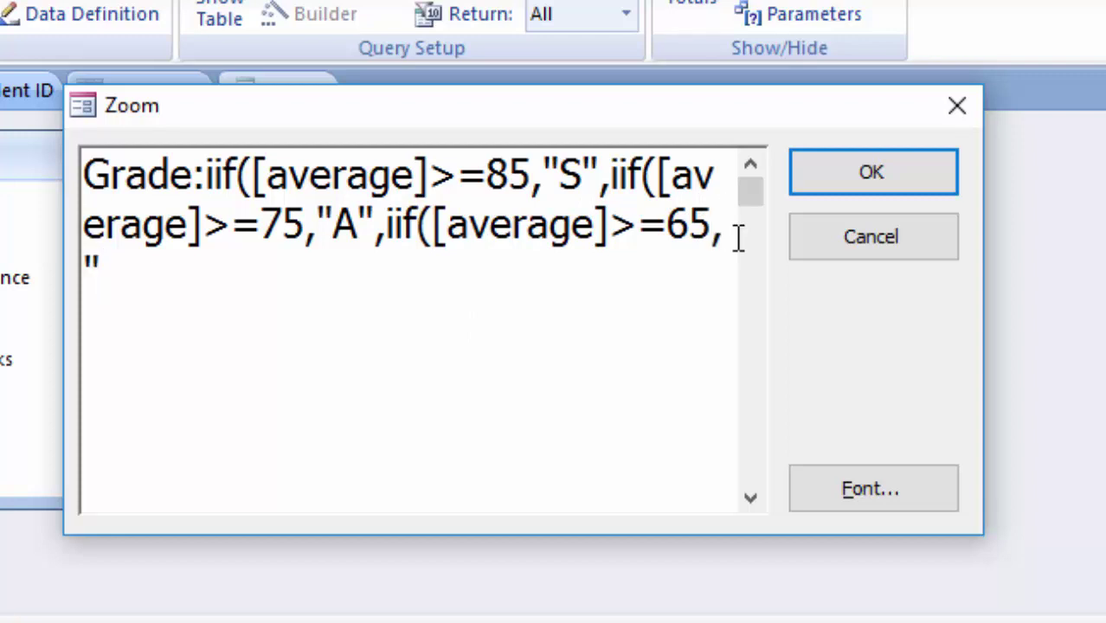
text(B")
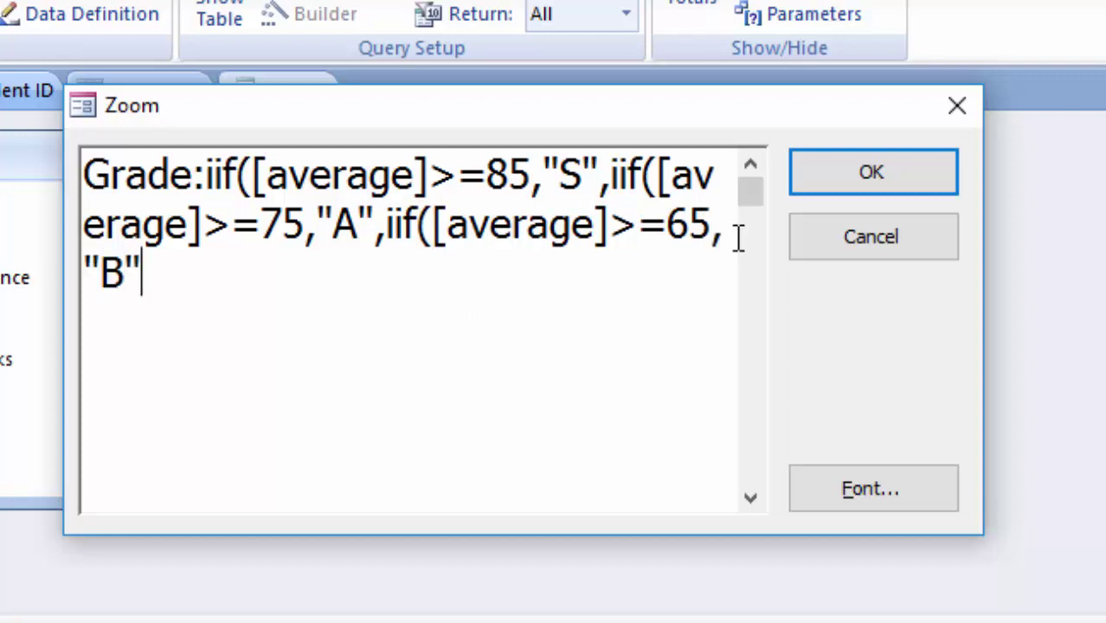
text(,)
text(av)
key(BackSpace)
key(BackSpace)
text(i)
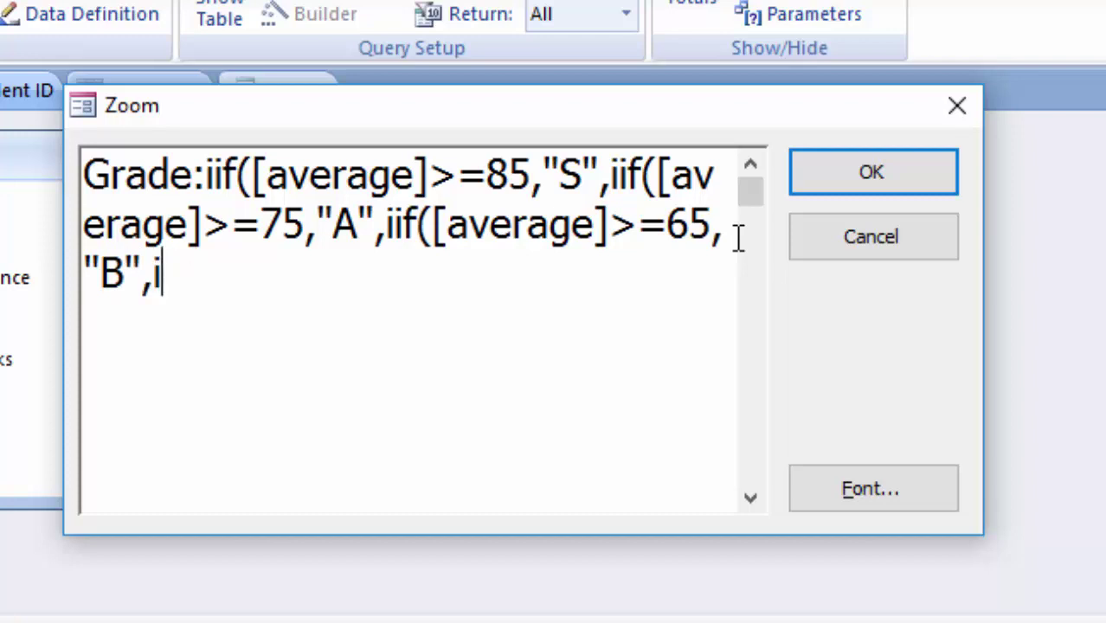
text(ff)
key(BackSpace)
key(BackSpace)
text(if()
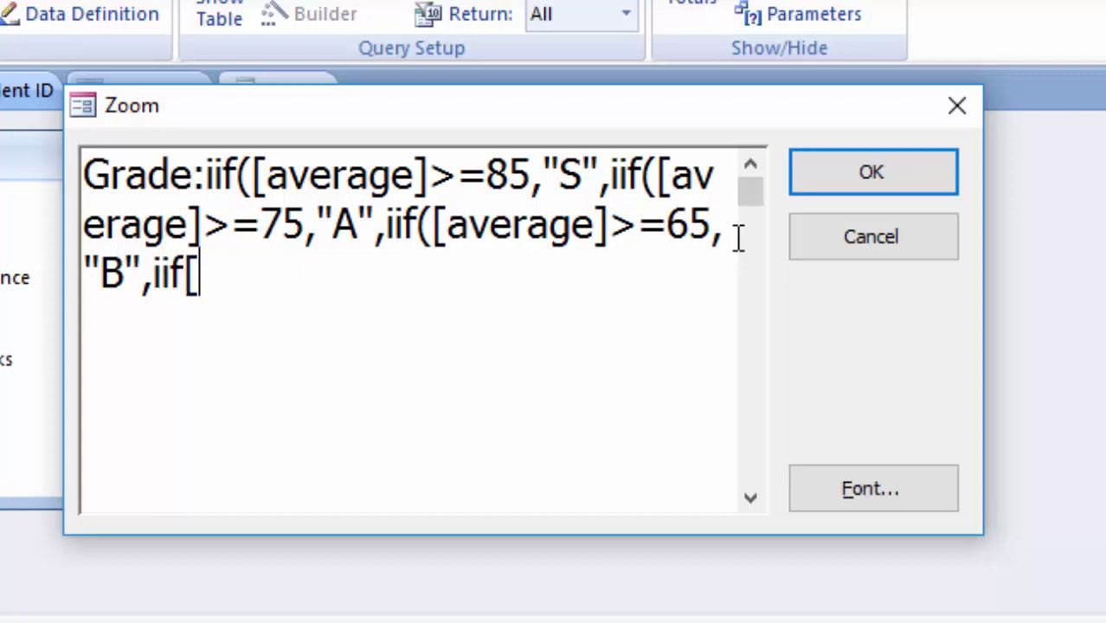
key(BackSpace)
Add the [average]>=55 → "C" test and begin a >=50 → "D" test
text(()
text([)
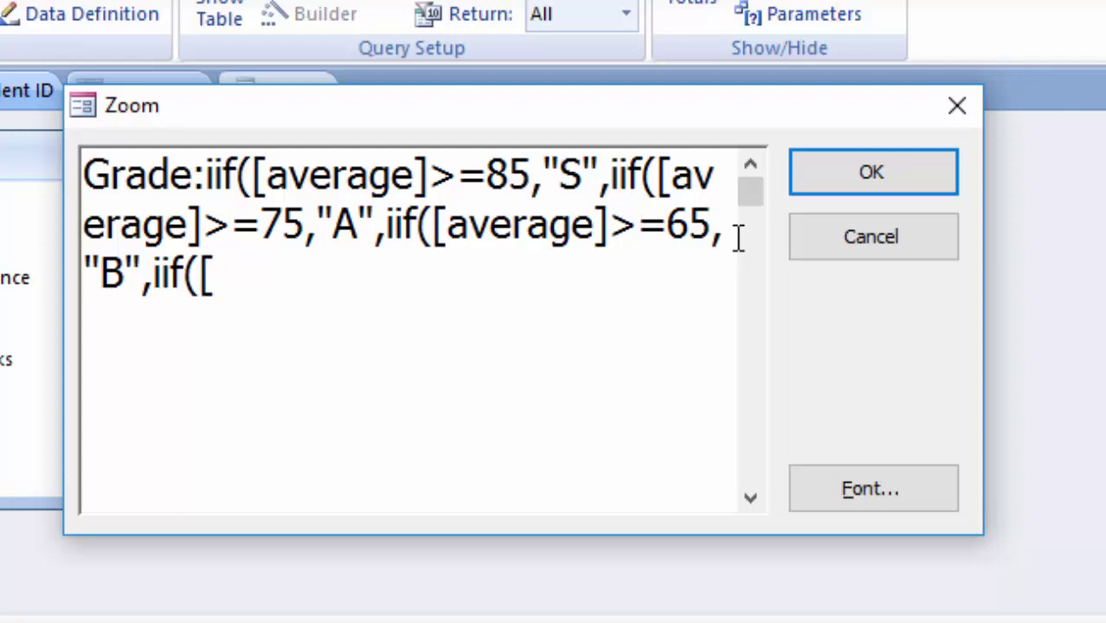
text(average)
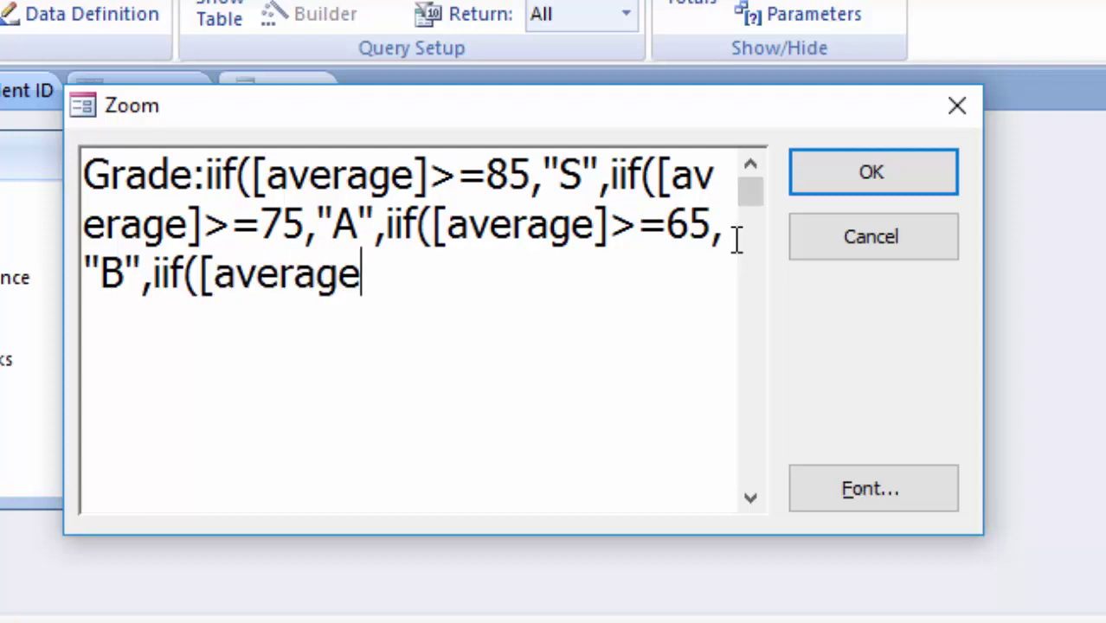
text(>)
key(BackSpace)
text(])
text(>=)
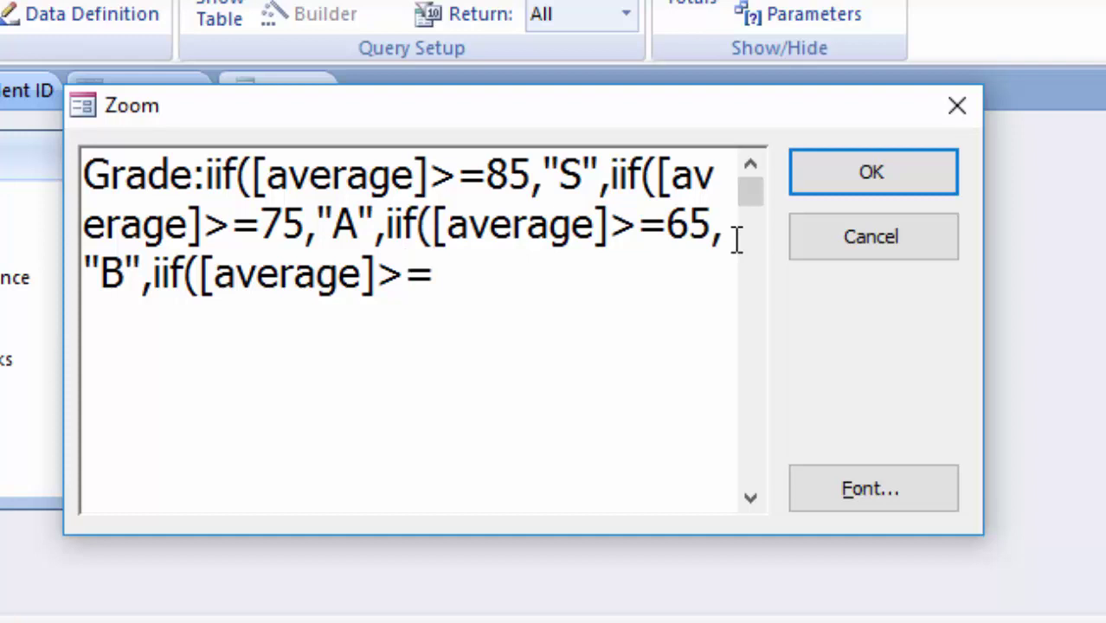
text(4)
key(BackSpace)
text(55)
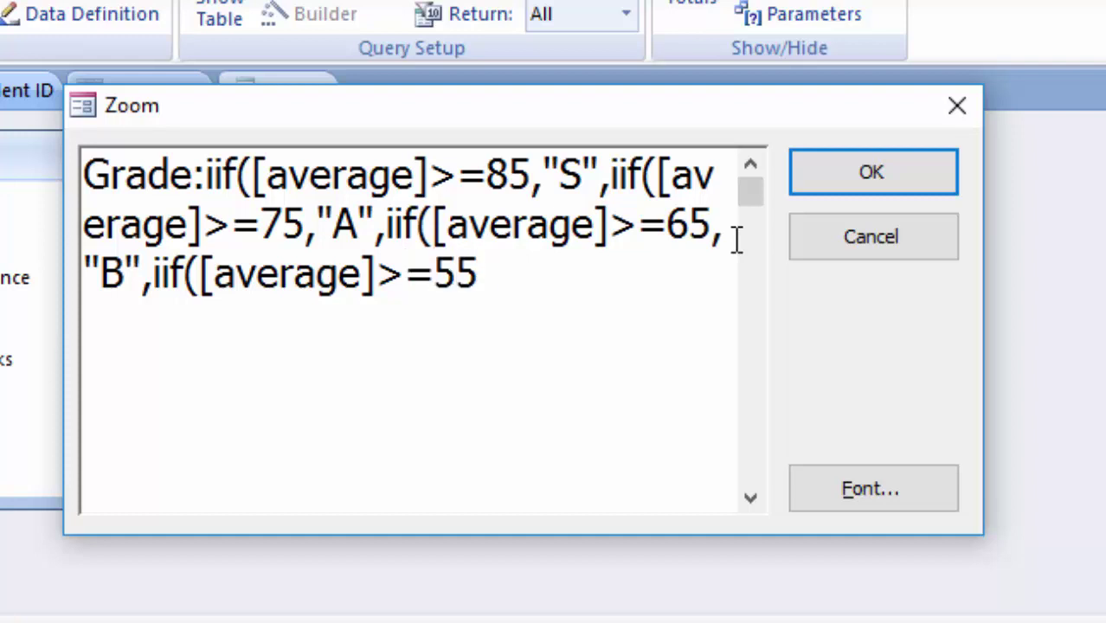
text(,"C)
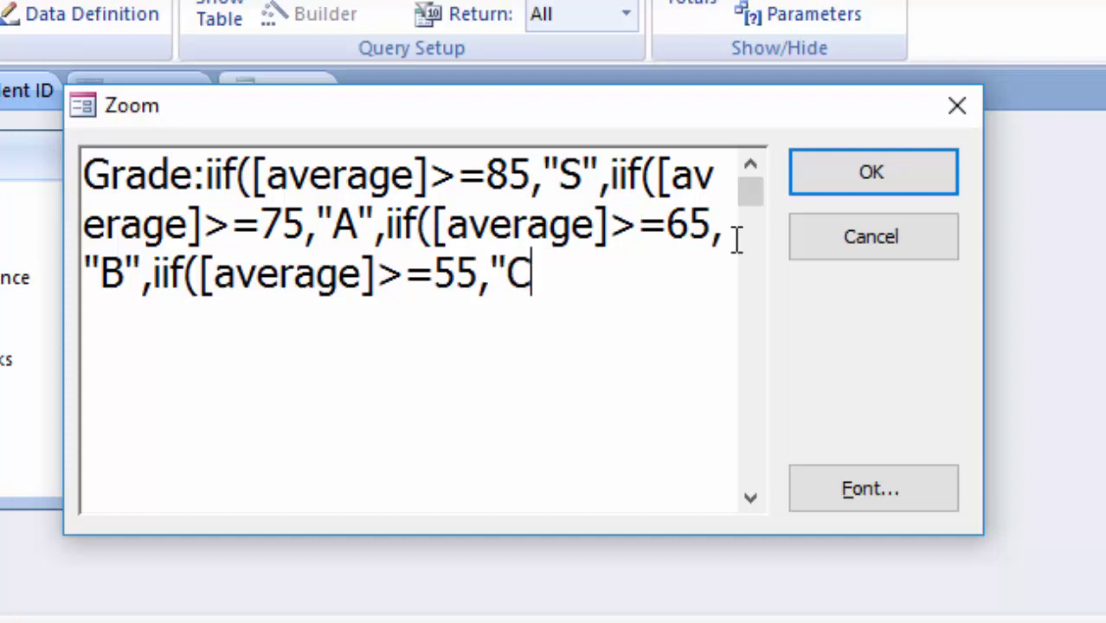
text(")
text(,iif)
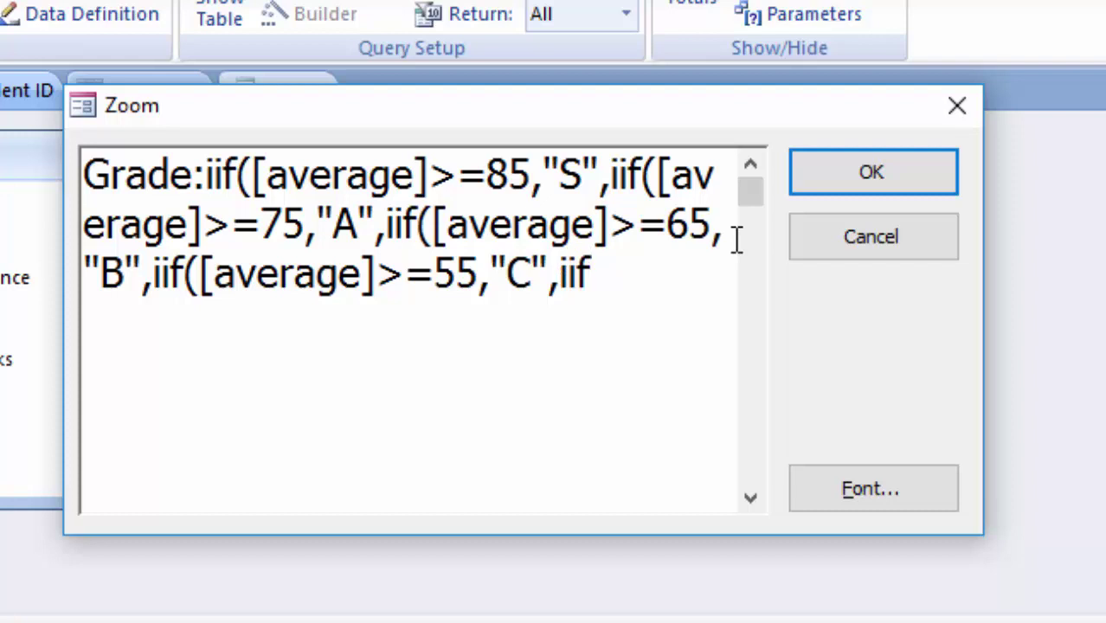
text(()
text([)
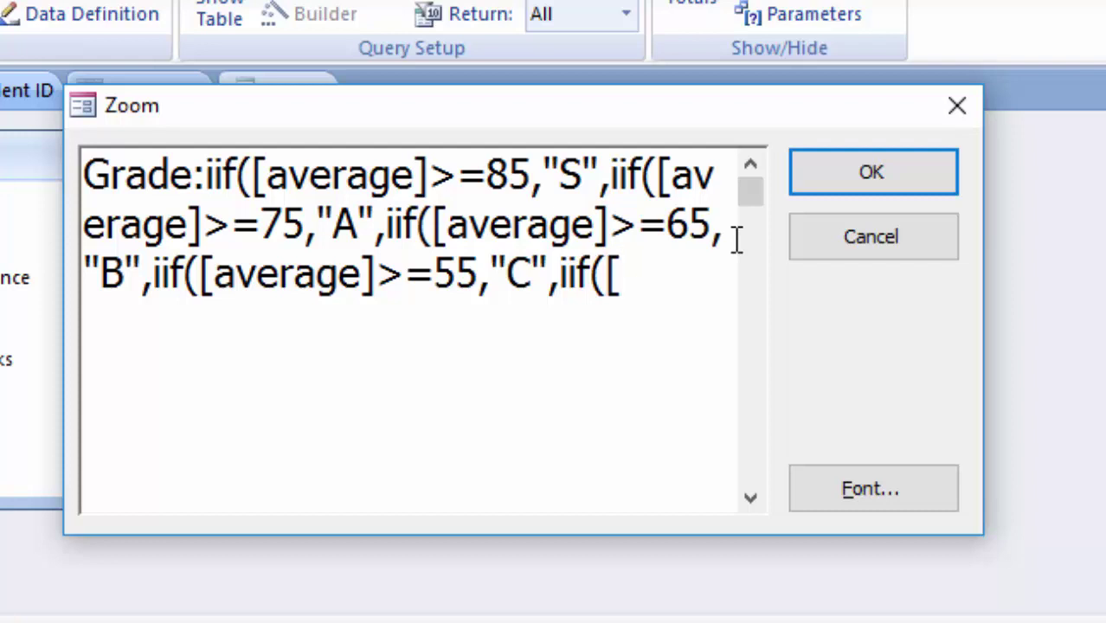
text(ave)
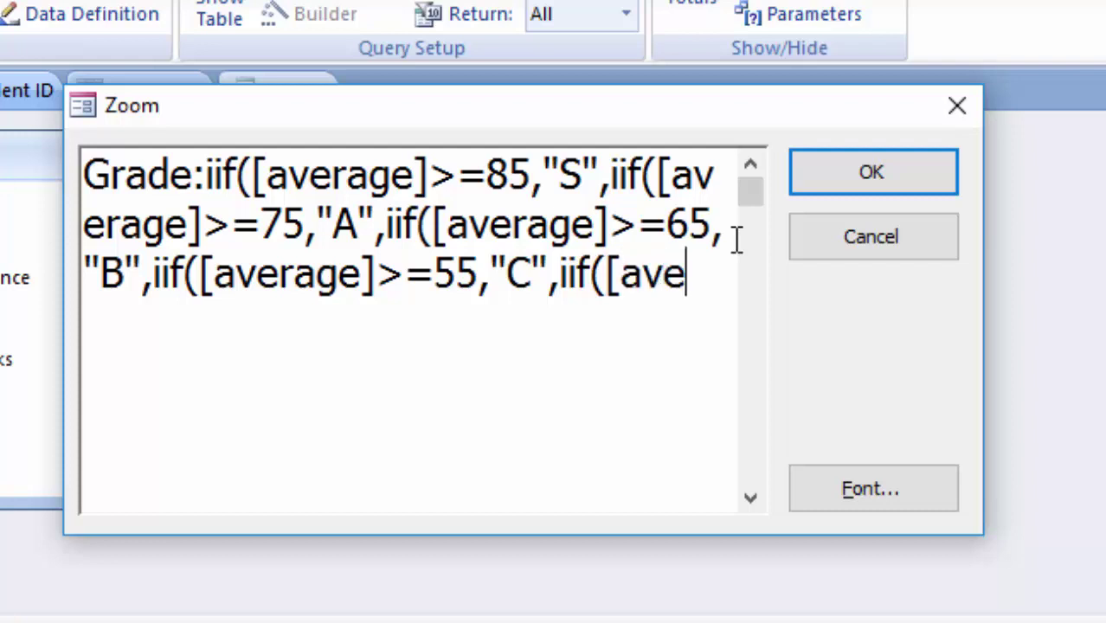
text(rage)
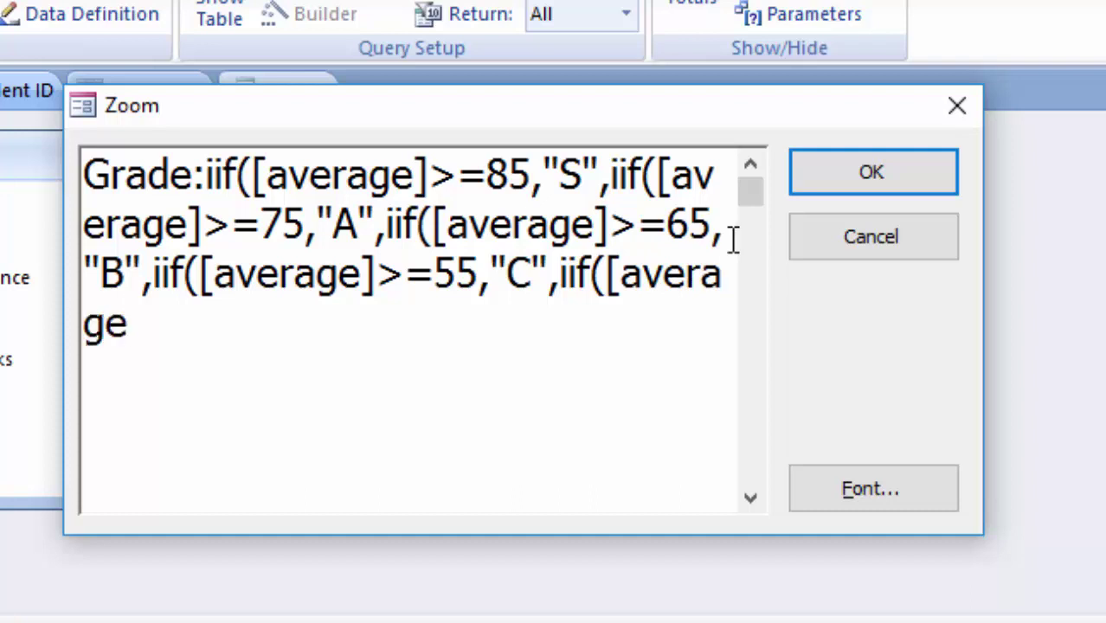
text(]>)
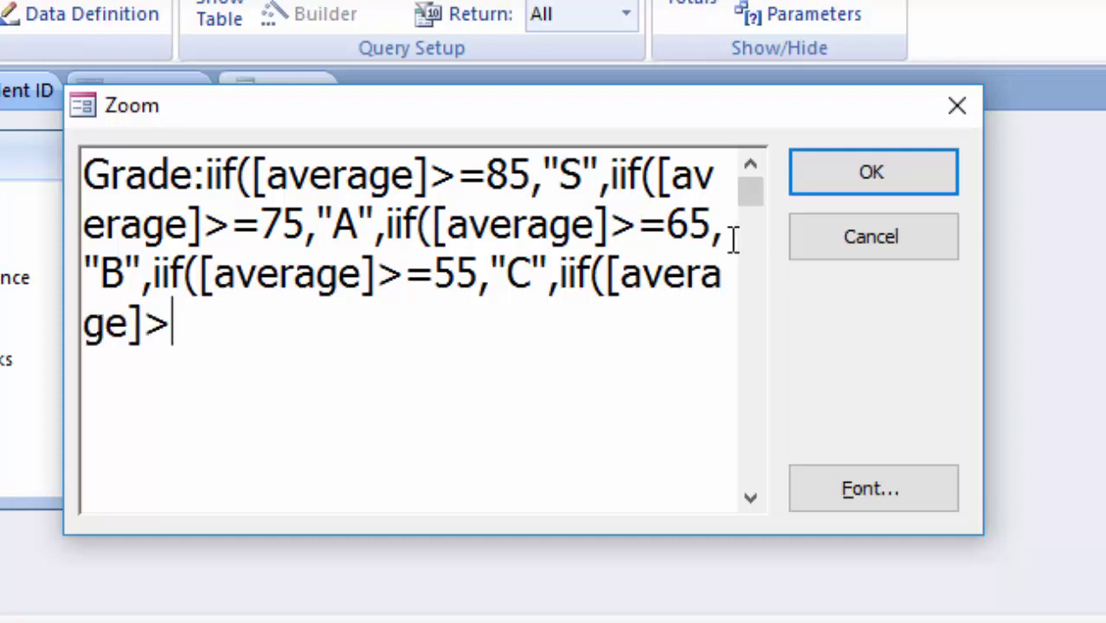
text(=45)
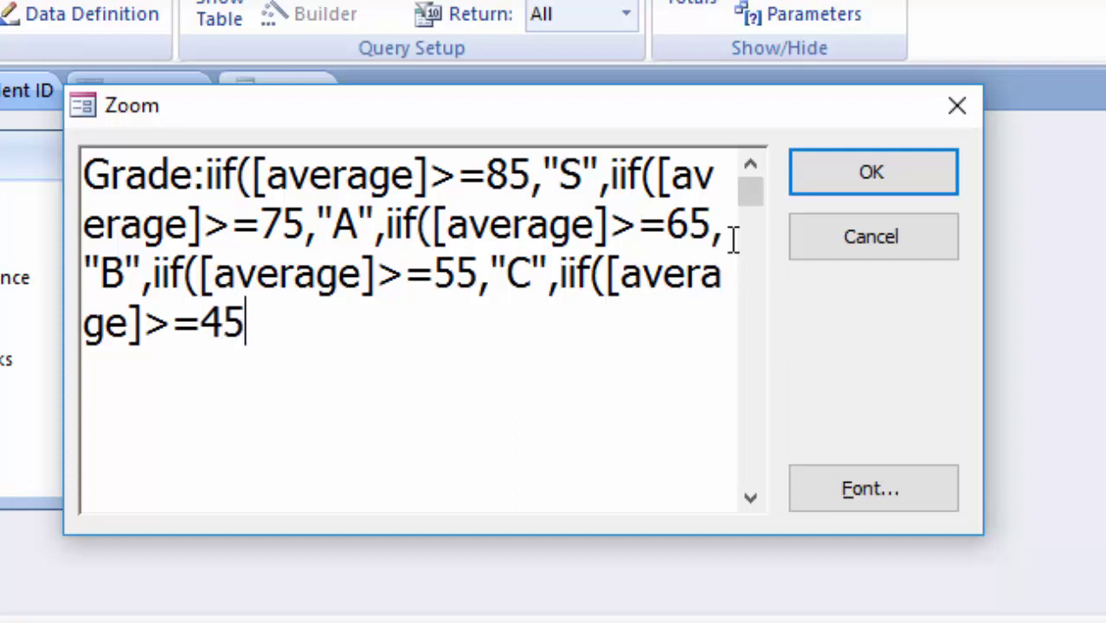
key(BackSpace)
key(BackSpace)
text(5)
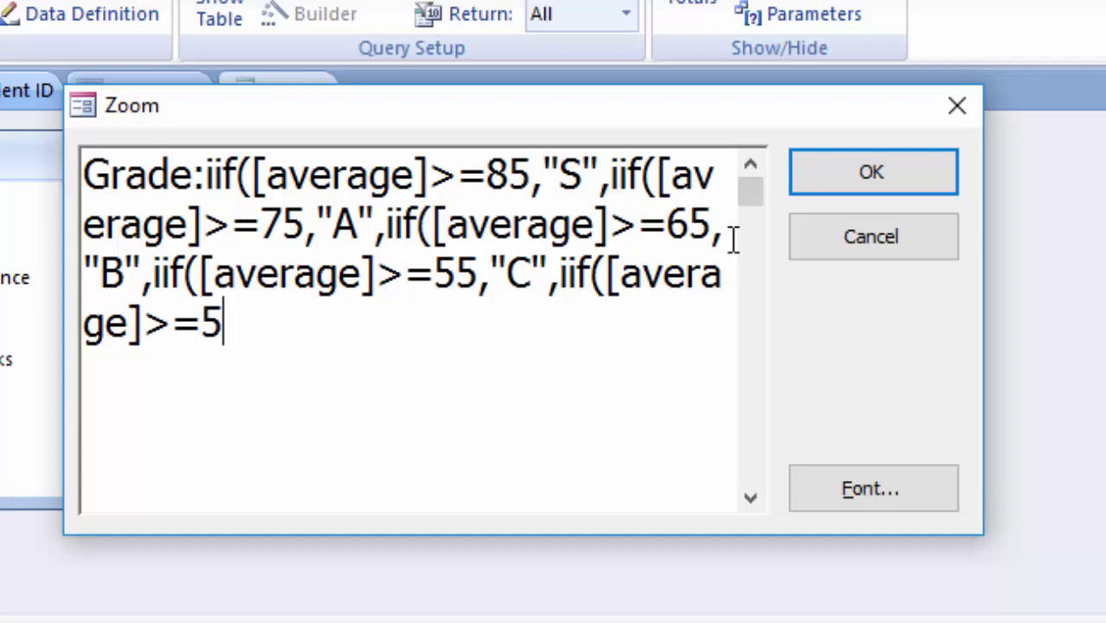
text(0,")
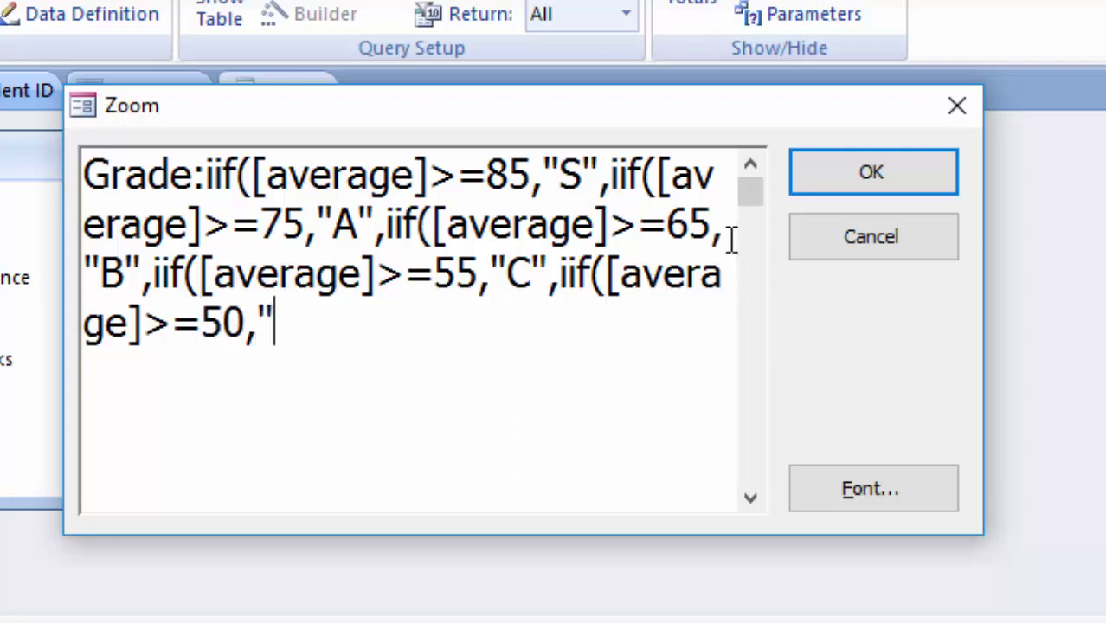
text(D",)
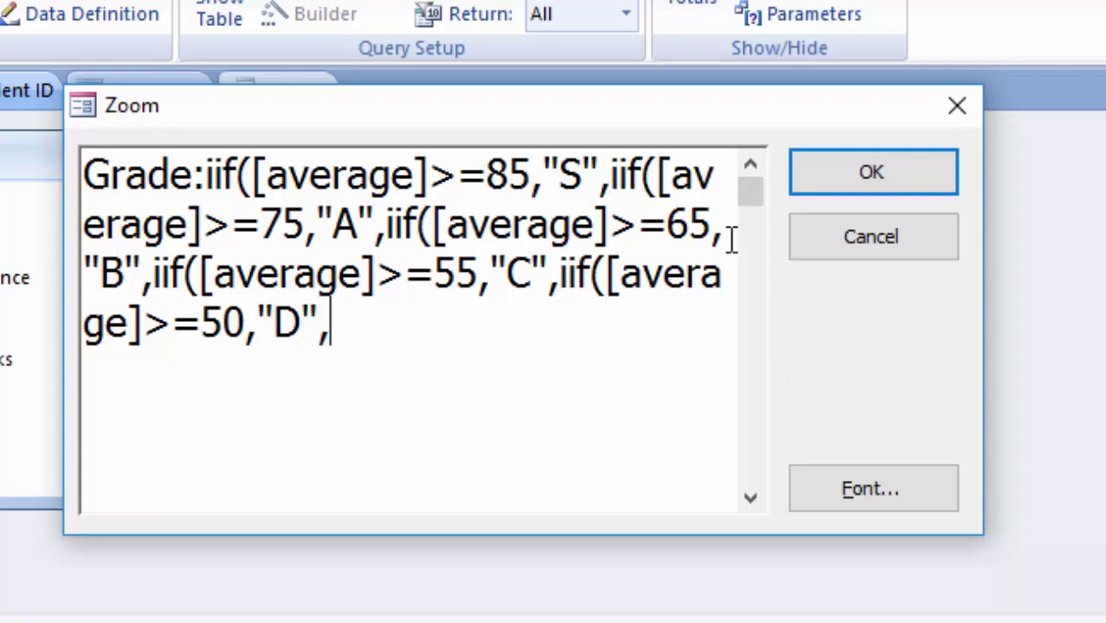
text(iff)
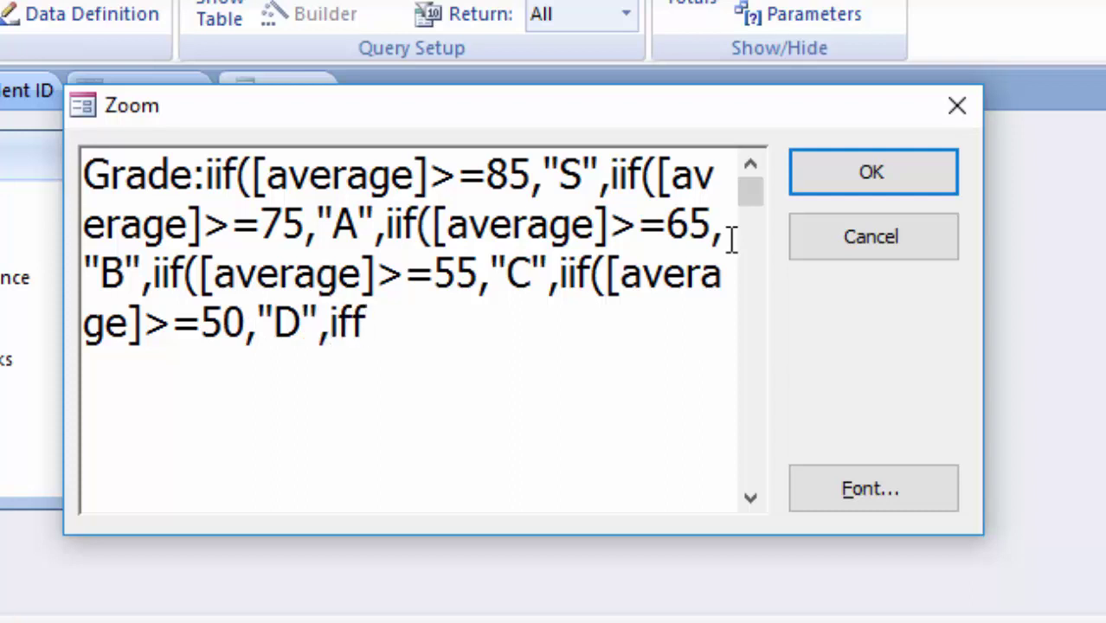
End with "Failed" as the final result, close all parentheses, and confirm the expression
key(BackSpace)
key(BackSpace)
text(i)
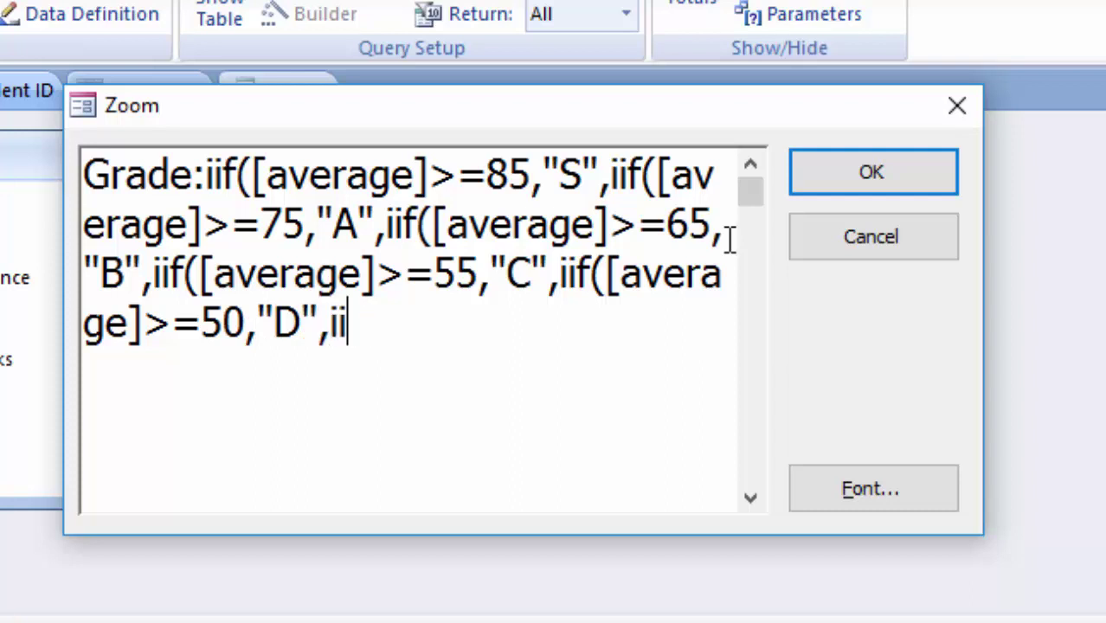
key(BackSpace)
text(f)
key(BackSpace)
key(BackSpace)
text(")
text(Fa)
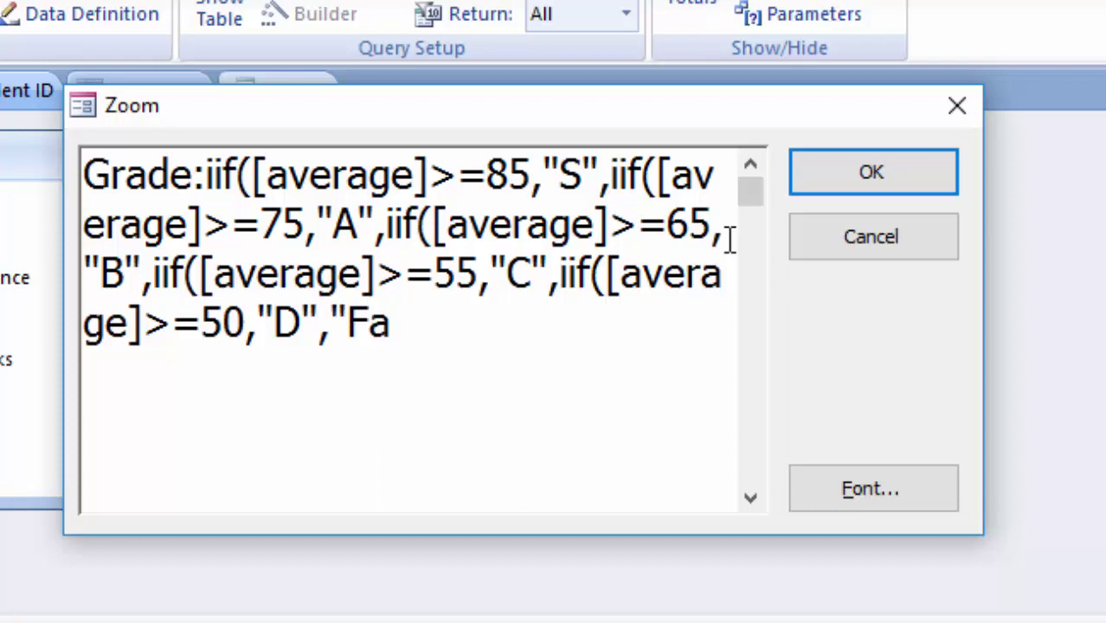
text(iled)
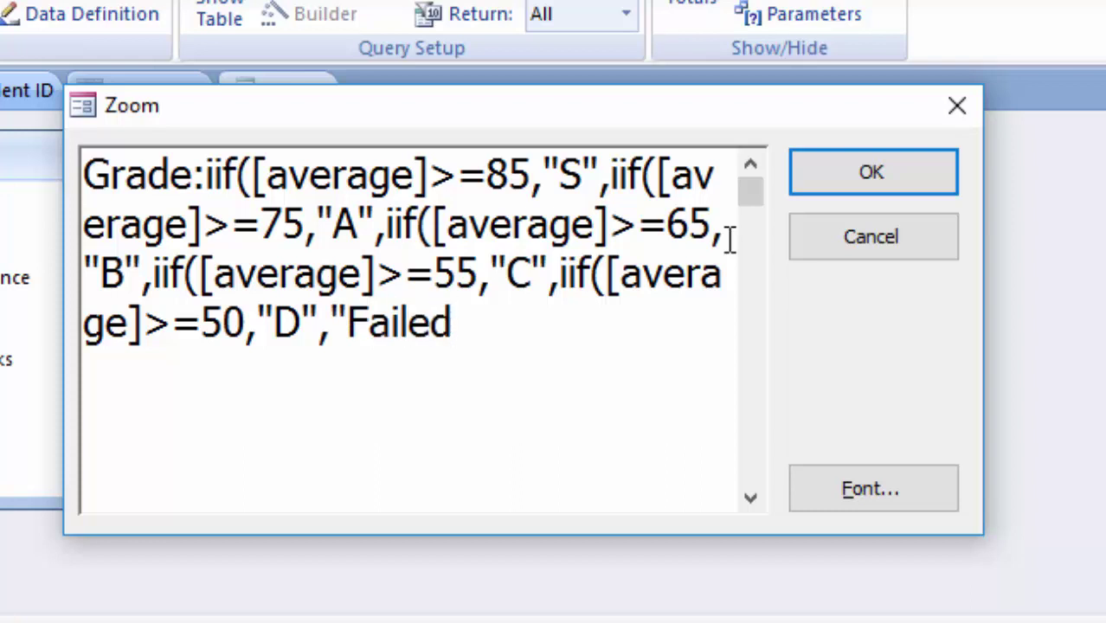
text(")
text())
text())))
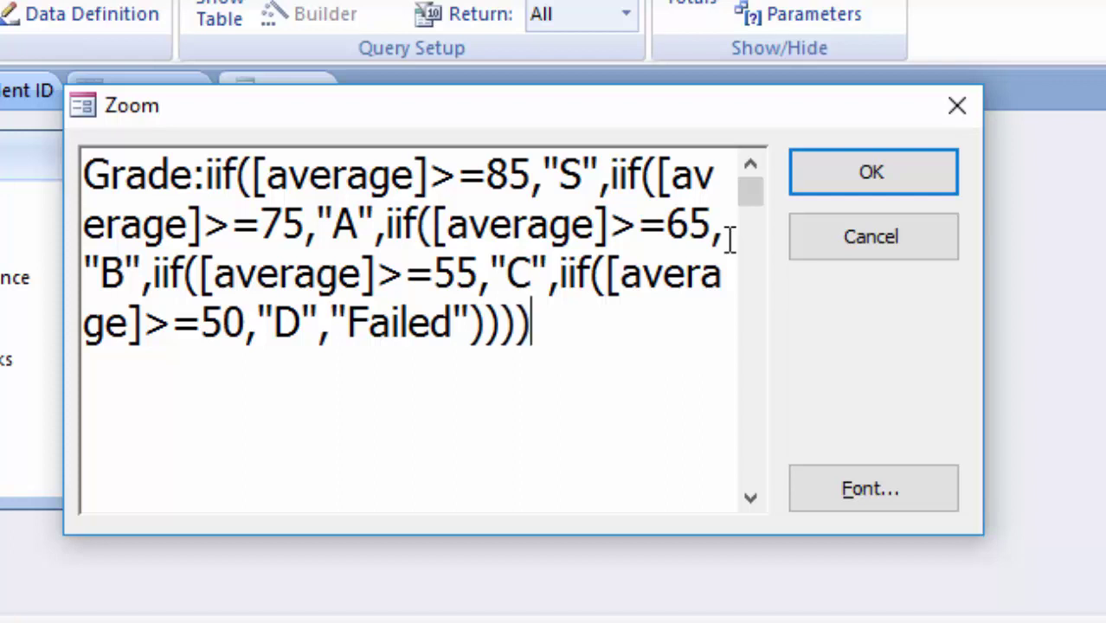
text())
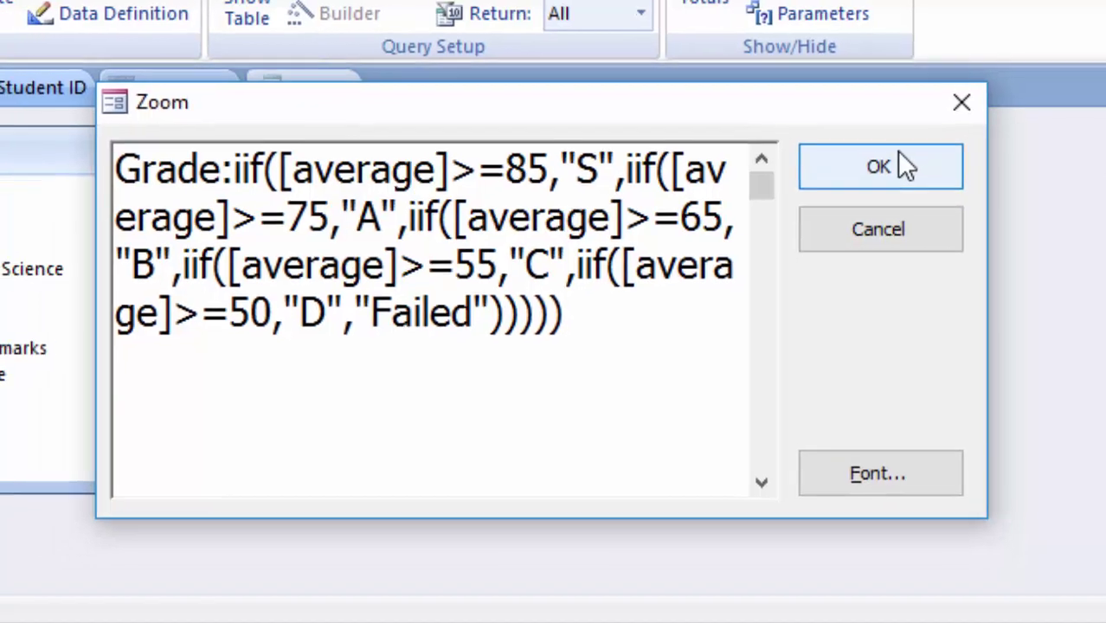
click(894, 166)
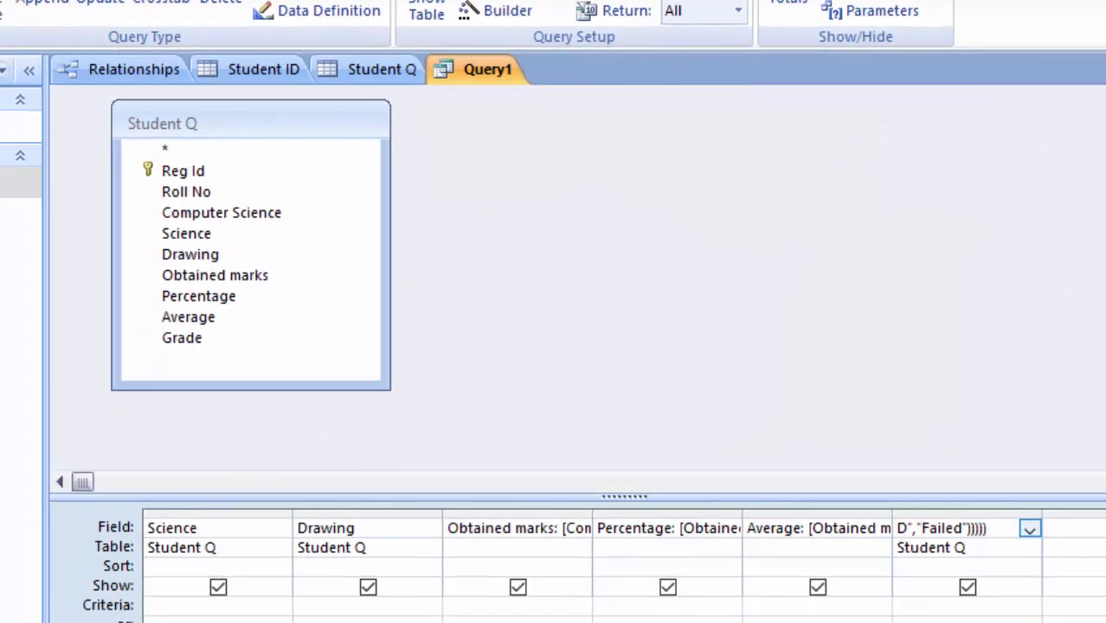
Run Query1 and enter A1's marks: Computer Science 45, Science 65, Drawing 39
click(18, 17)
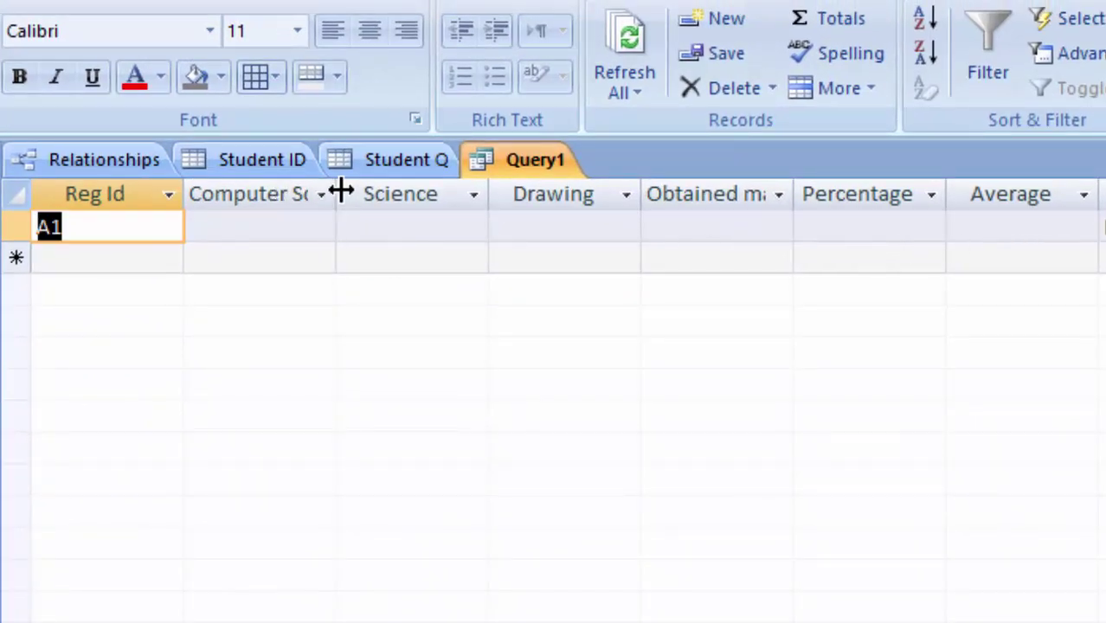
click(279, 225)
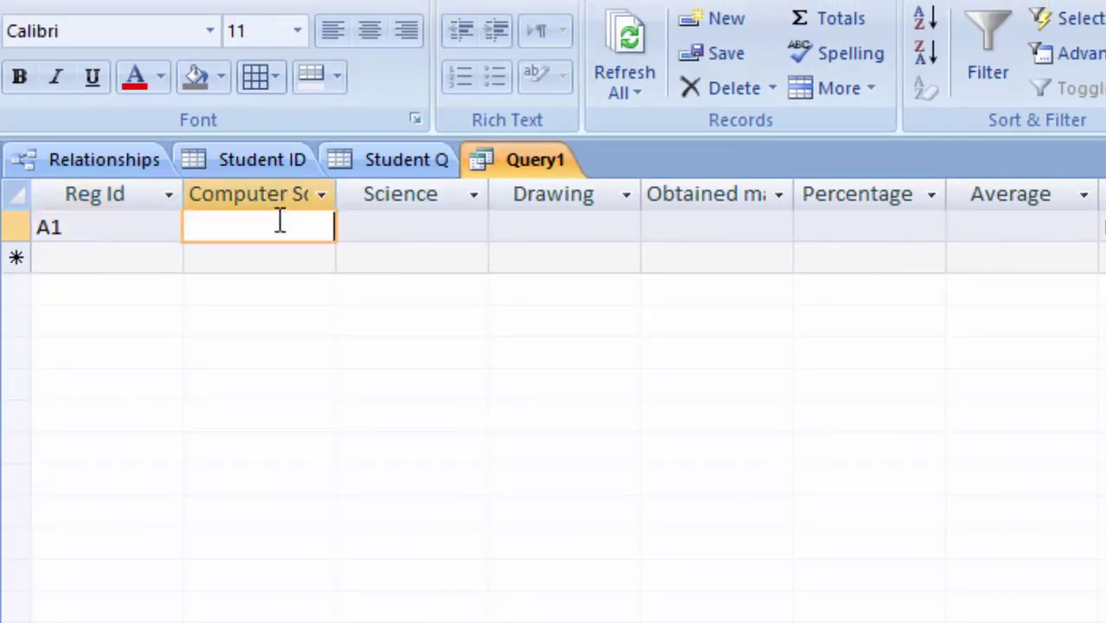
double_click(338, 185)
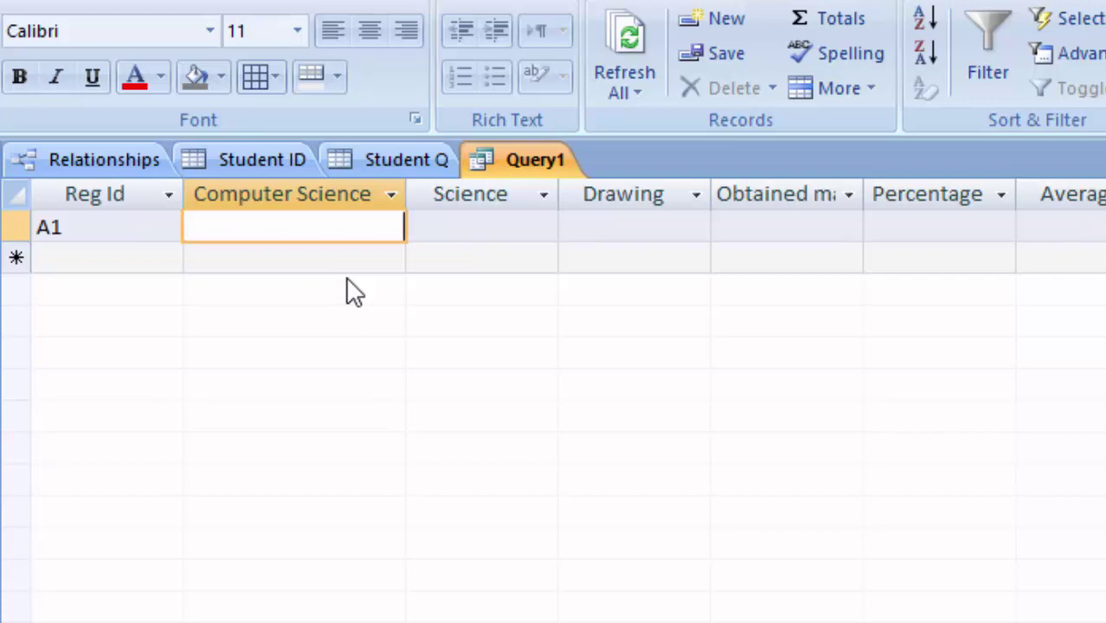
text(45)
key(Tab)
text(65)
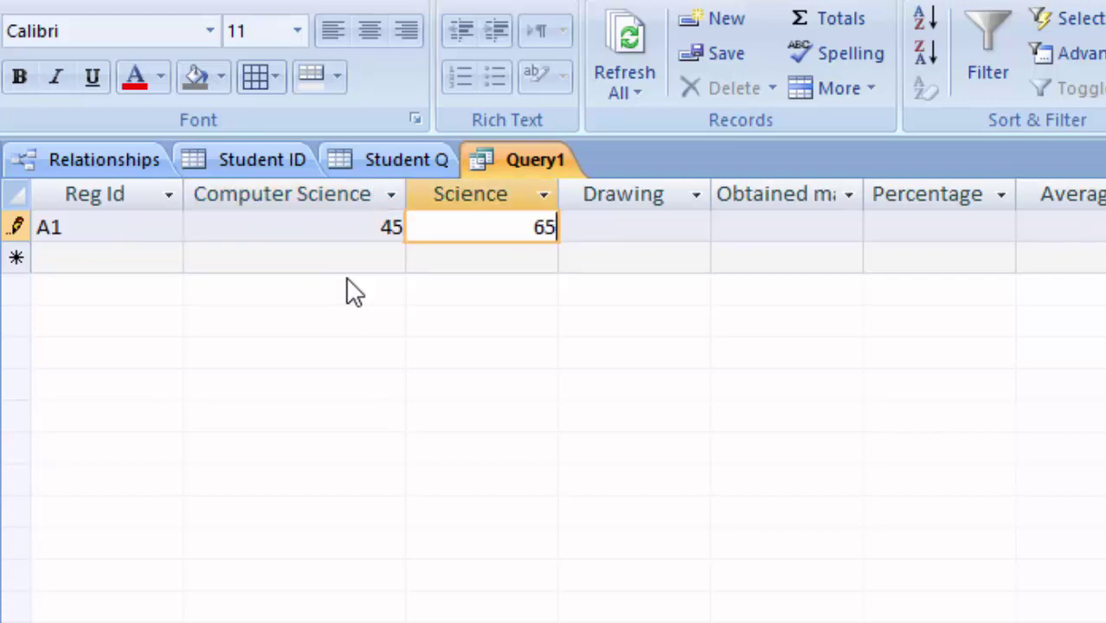
key(Tab)
text(3)
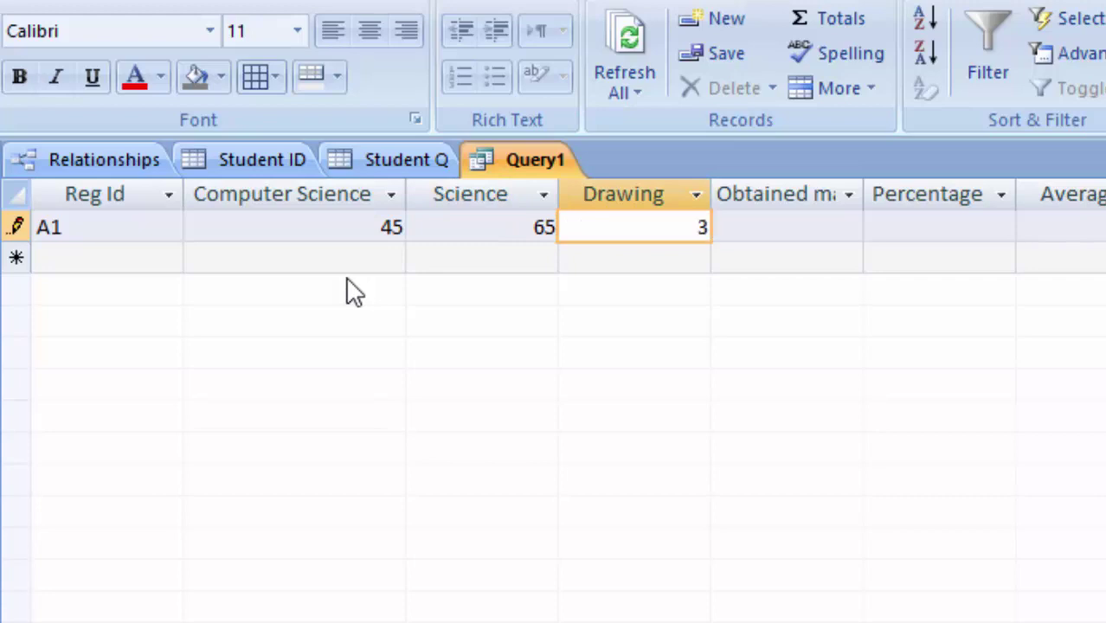
text(9)
key(Tab)
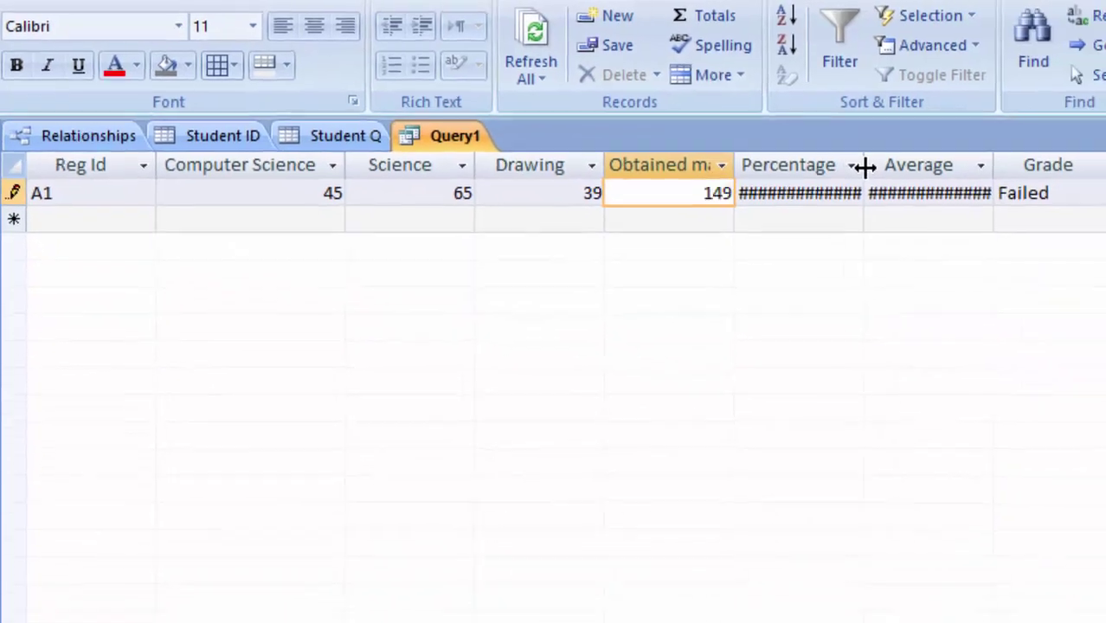
Autofit the Percentage and Average columns and change A1's Computer Science mark to 95
double_click(973, 189)
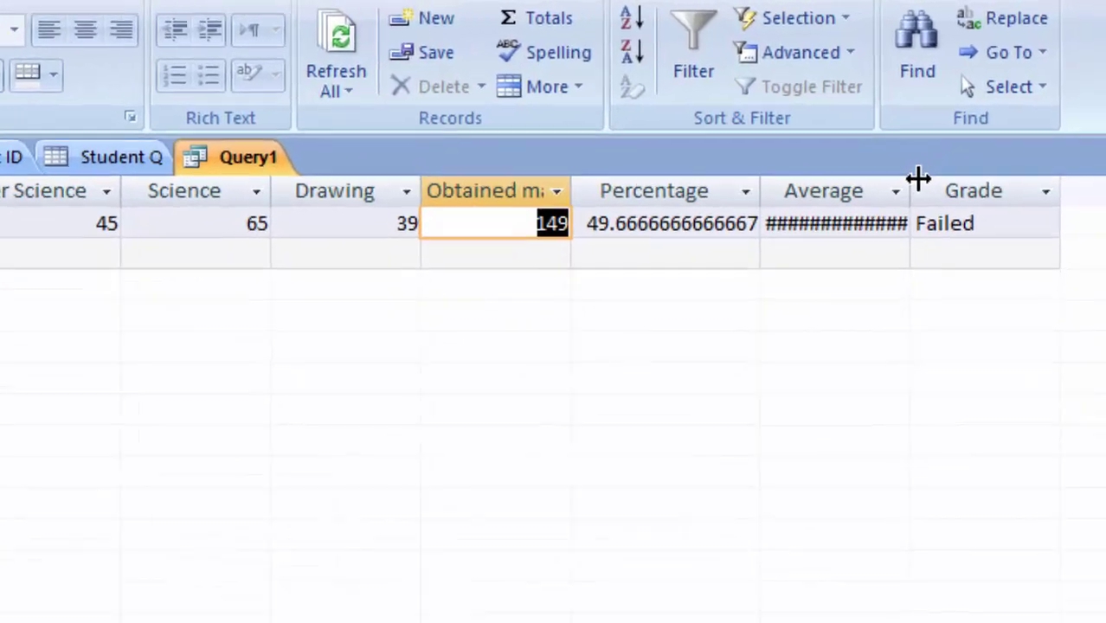
double_click(918, 177)
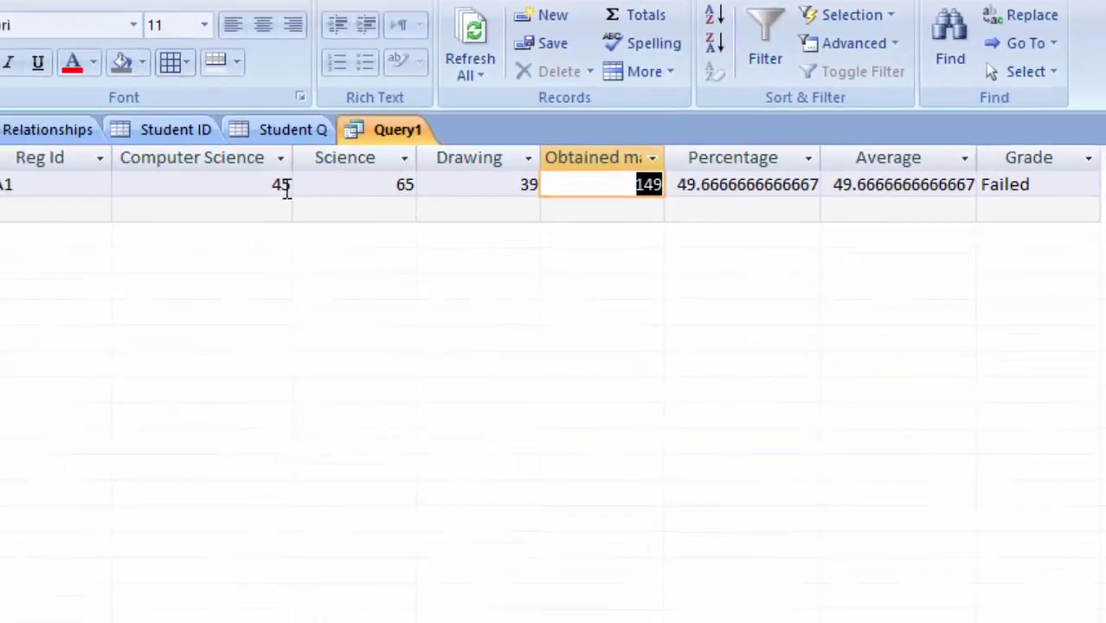
click(286, 187)
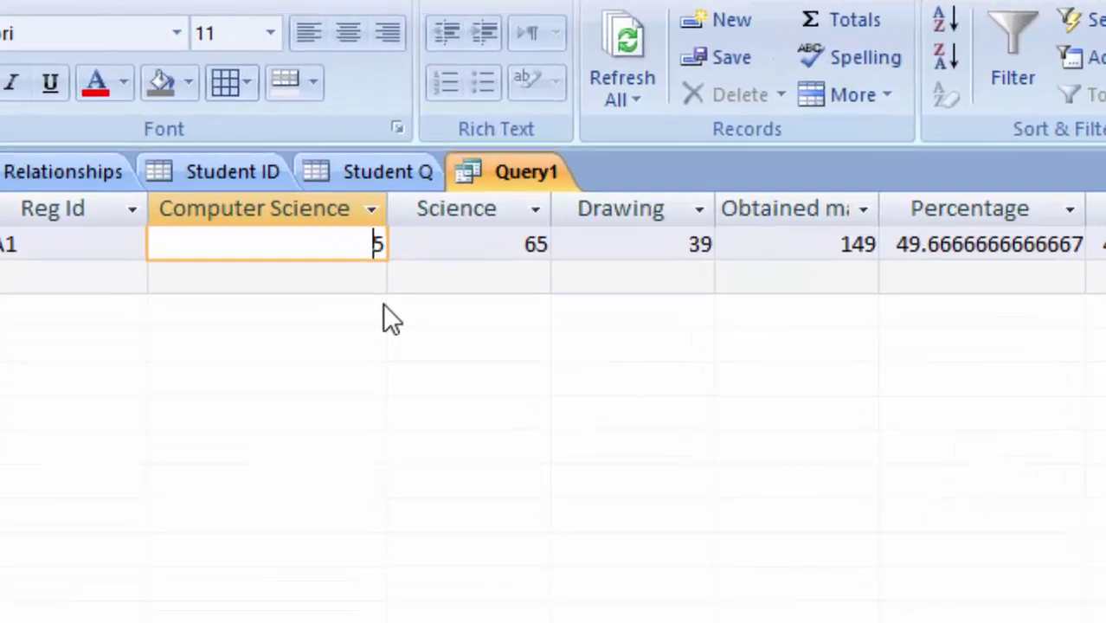
text(9)
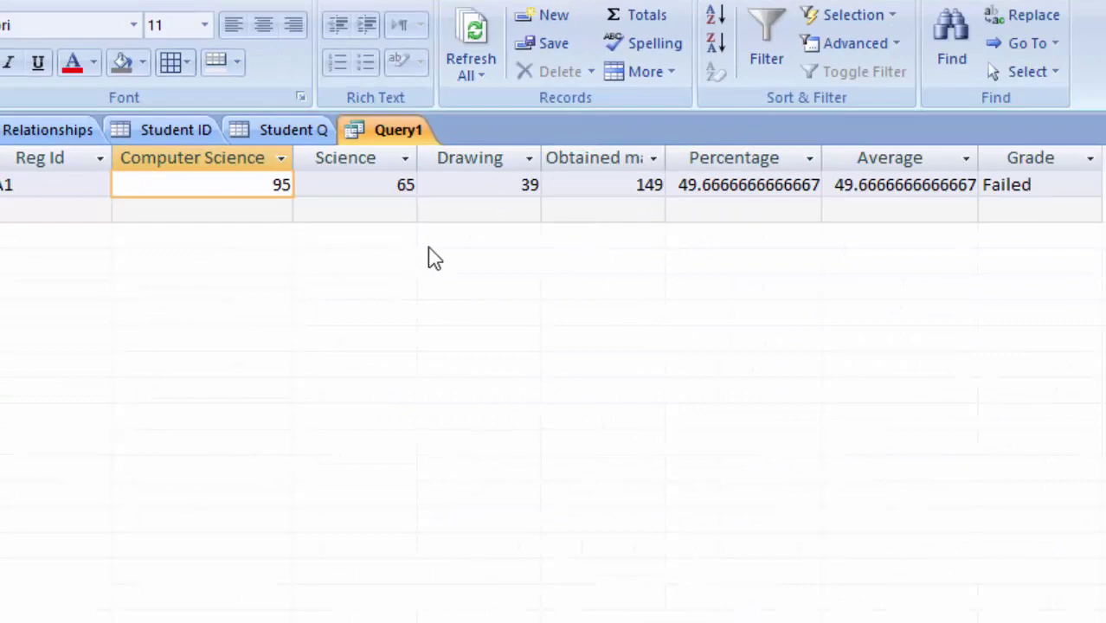
click(470, 208)
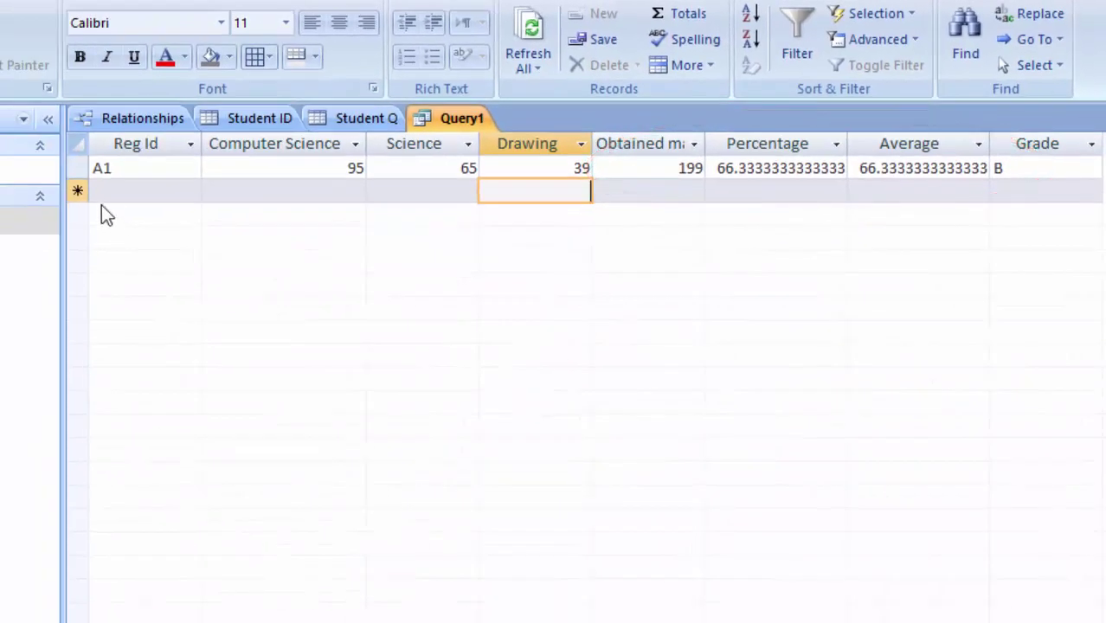
Add record A2 with marks 65, 75 and 33, then open the Student ID table
click(132, 192)
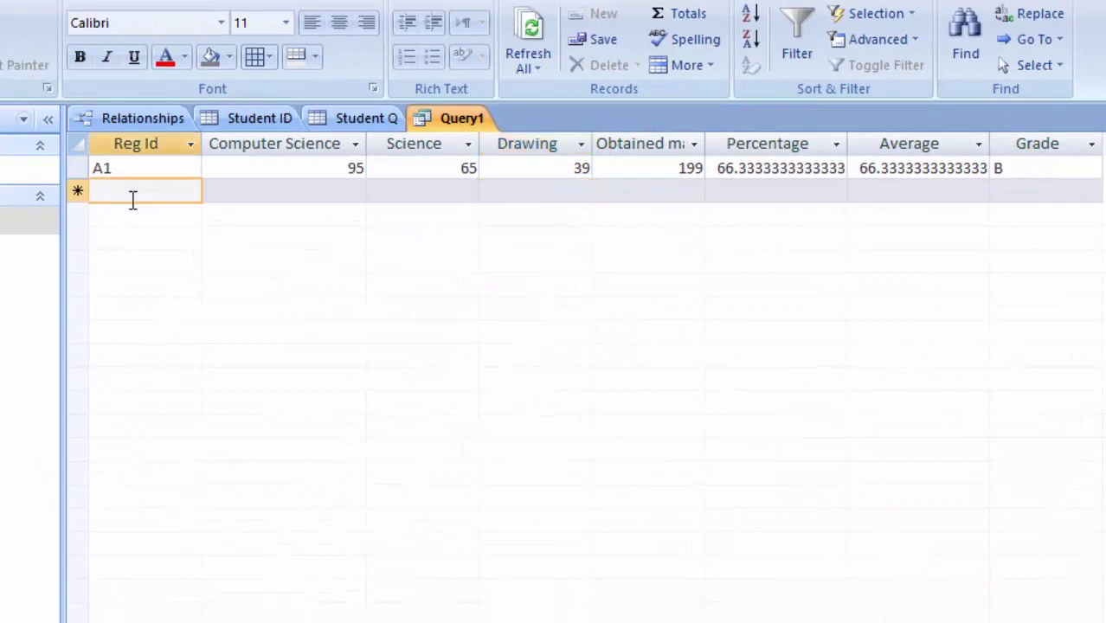
text(A2)
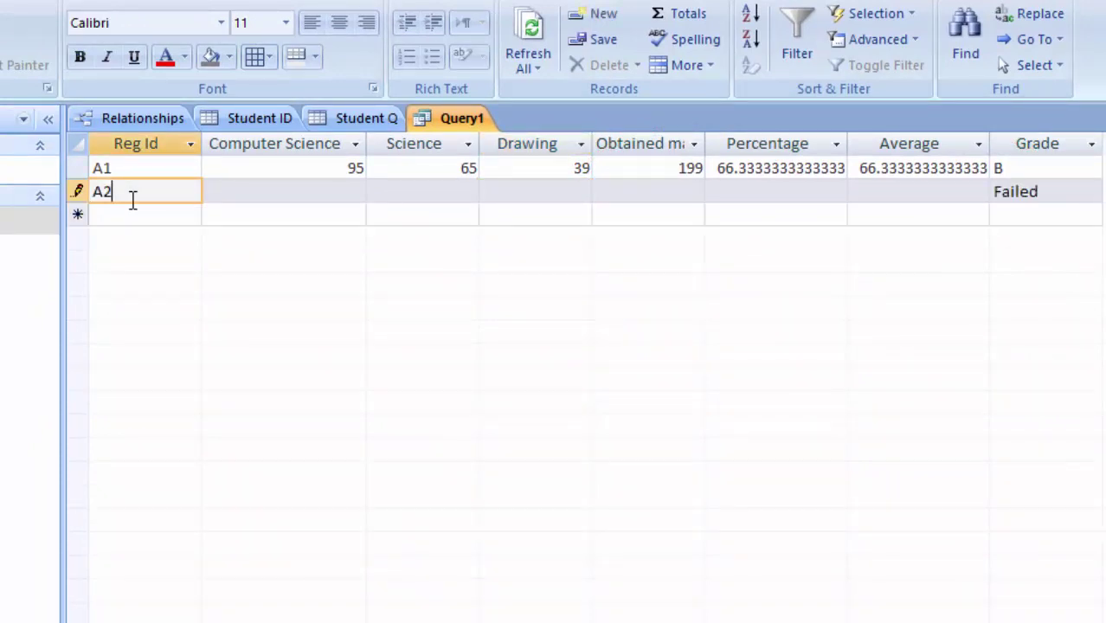
key(Tab)
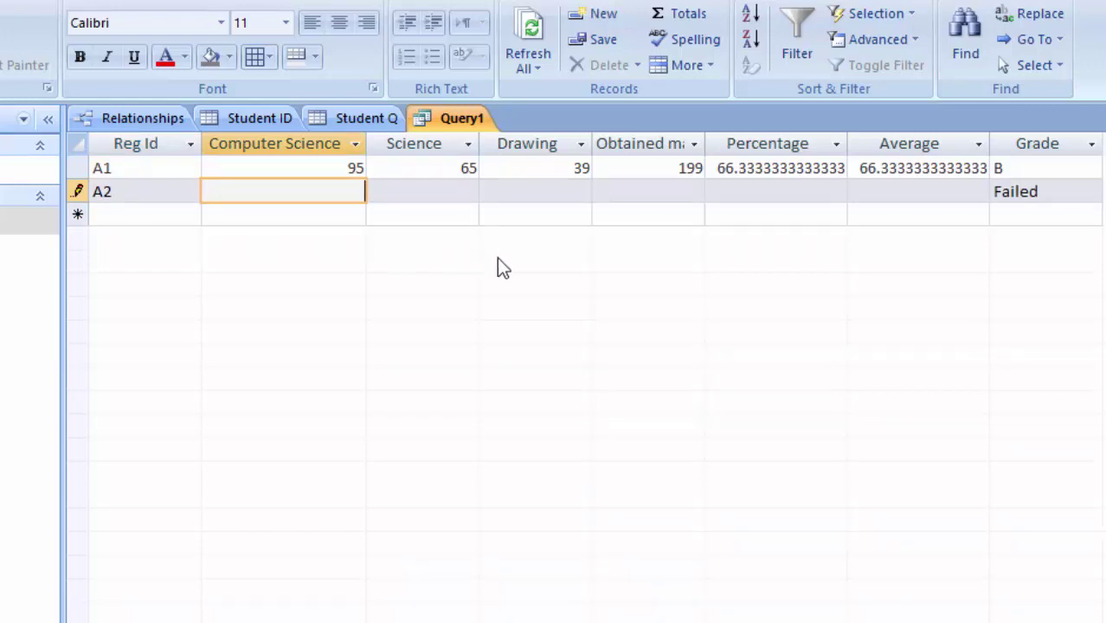
text(65)
key(Tab)
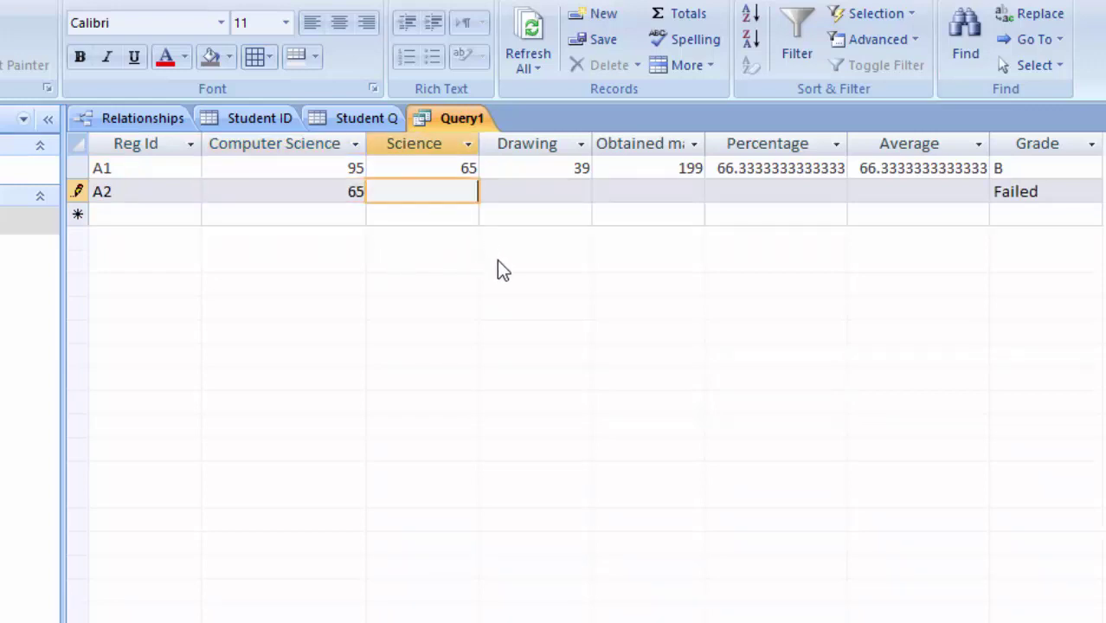
text(75)
key(Tab)
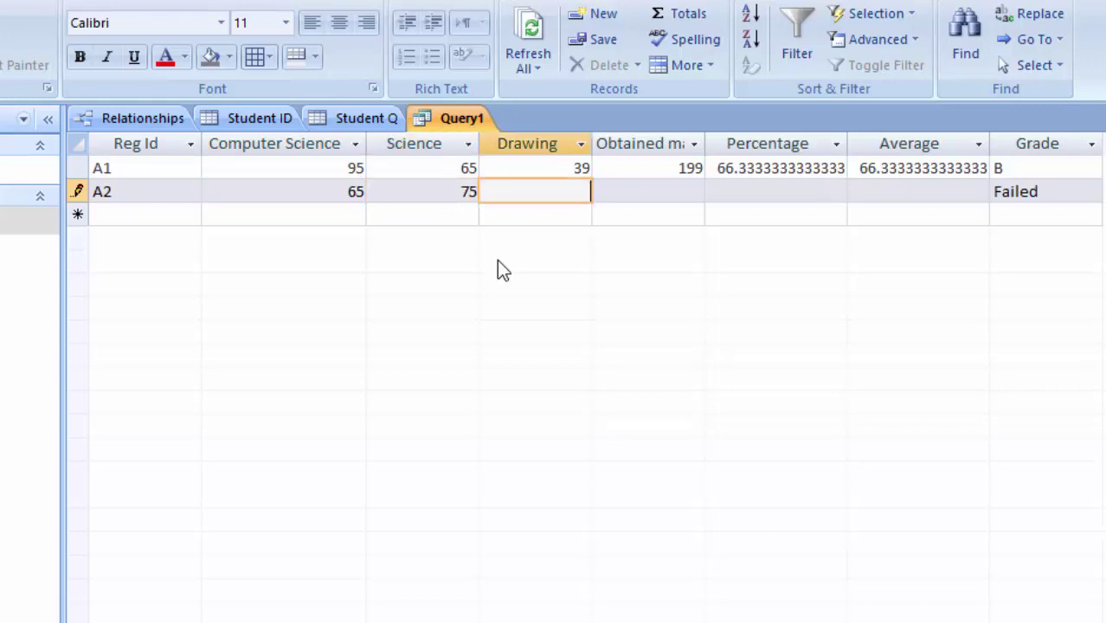
text(33)
key(Tab)
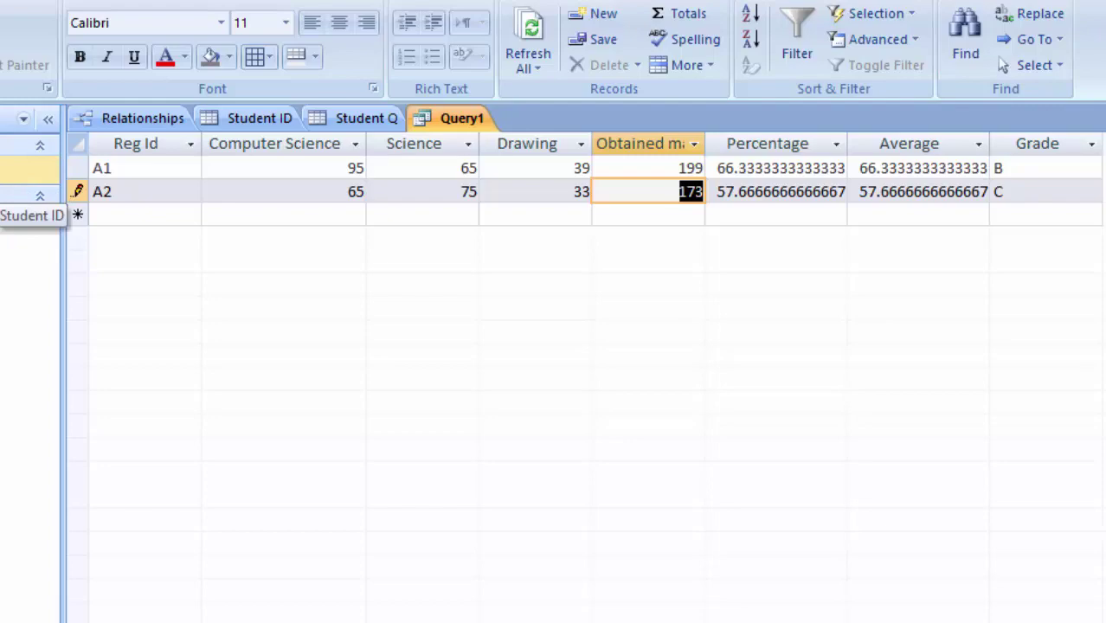
double_click(30, 199)
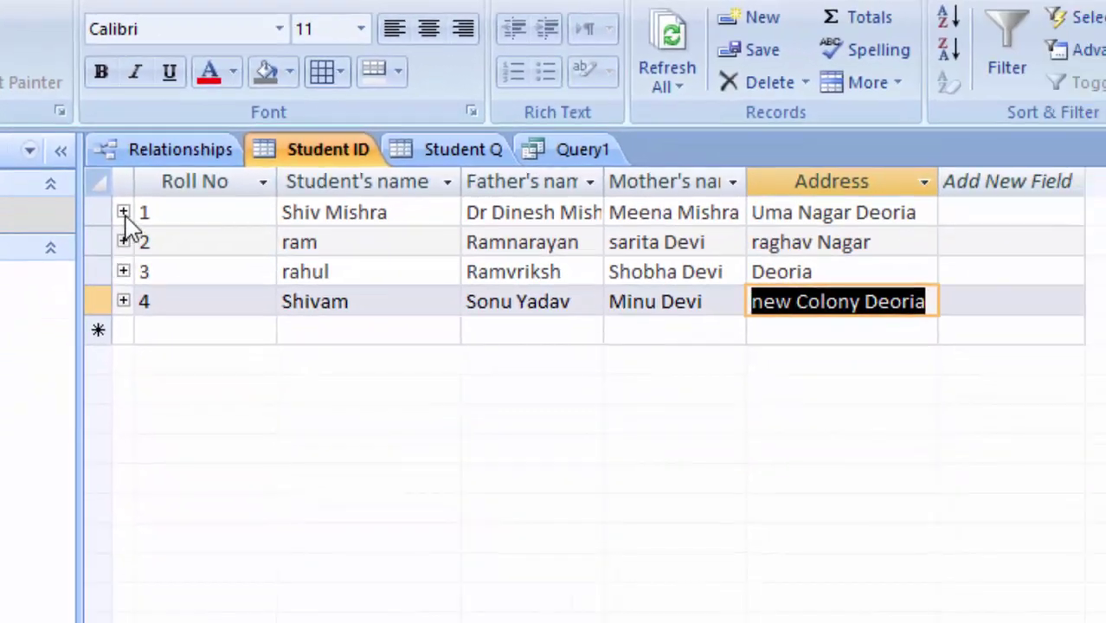
Expand student 1's linked marks and autofit its Obtained marks and Computer Science columns
click(122, 213)
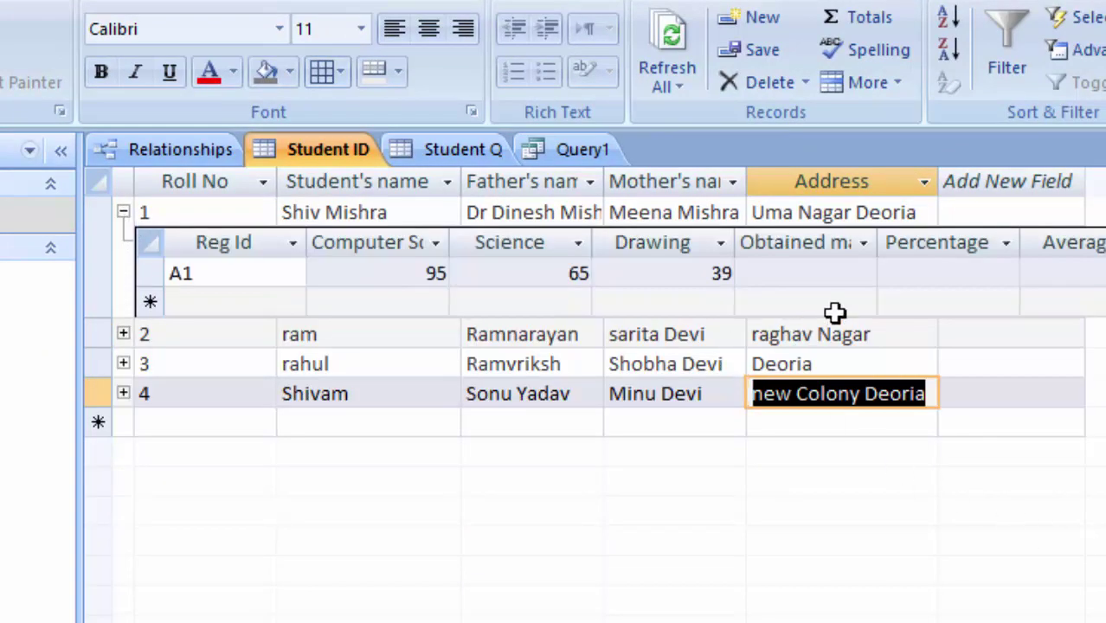
double_click(877, 242)
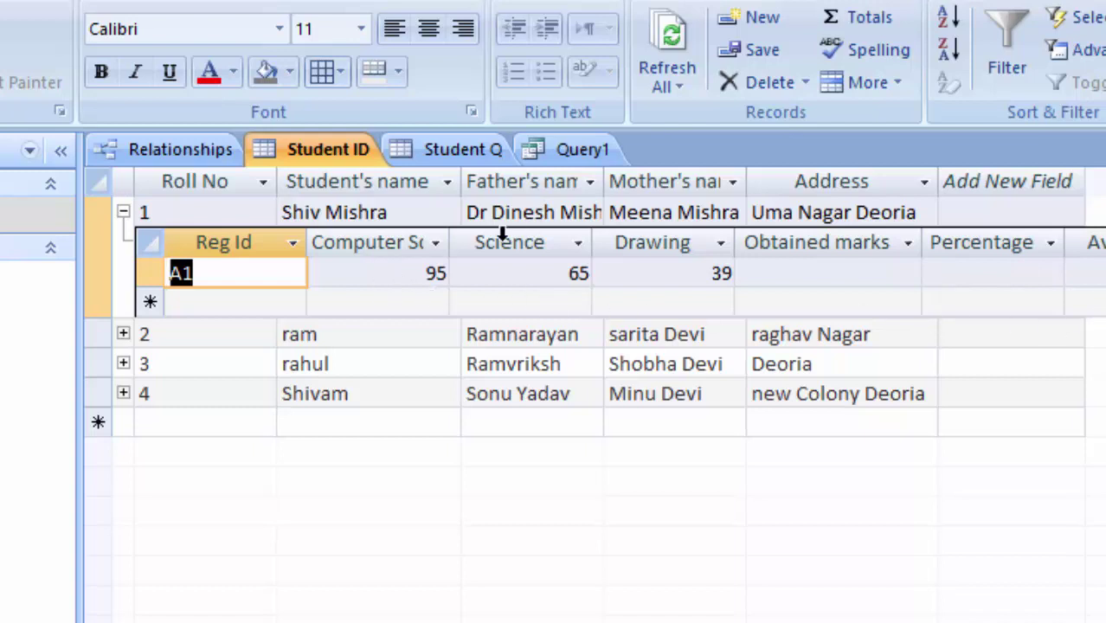
double_click(447, 240)
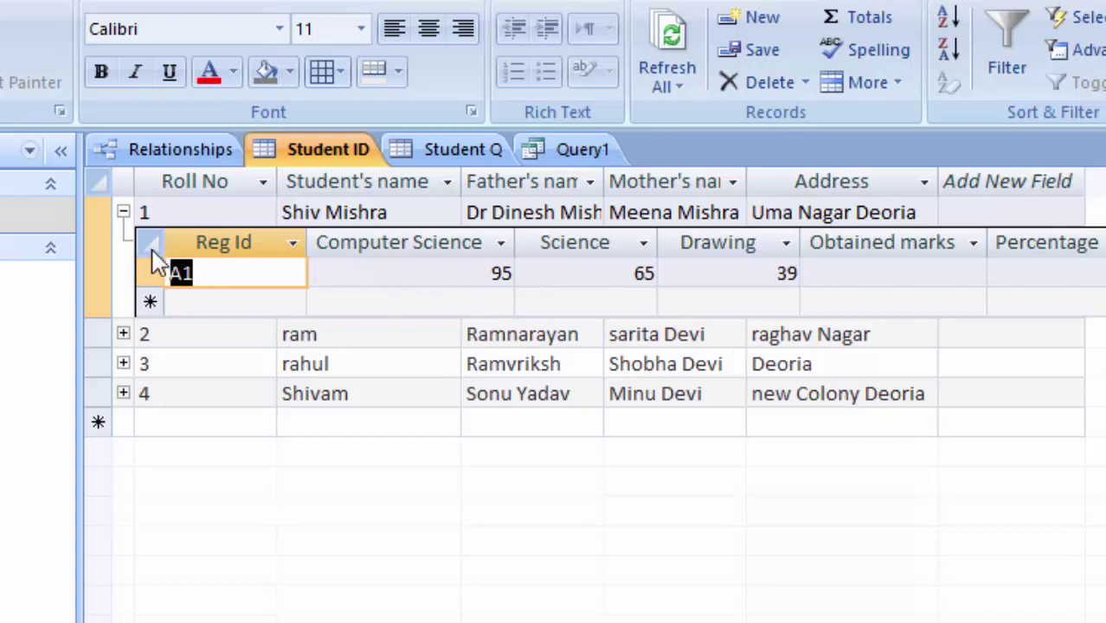
Browse other students' linked marks, then return to Query1 and autofit Obtained marks
click(123, 213)
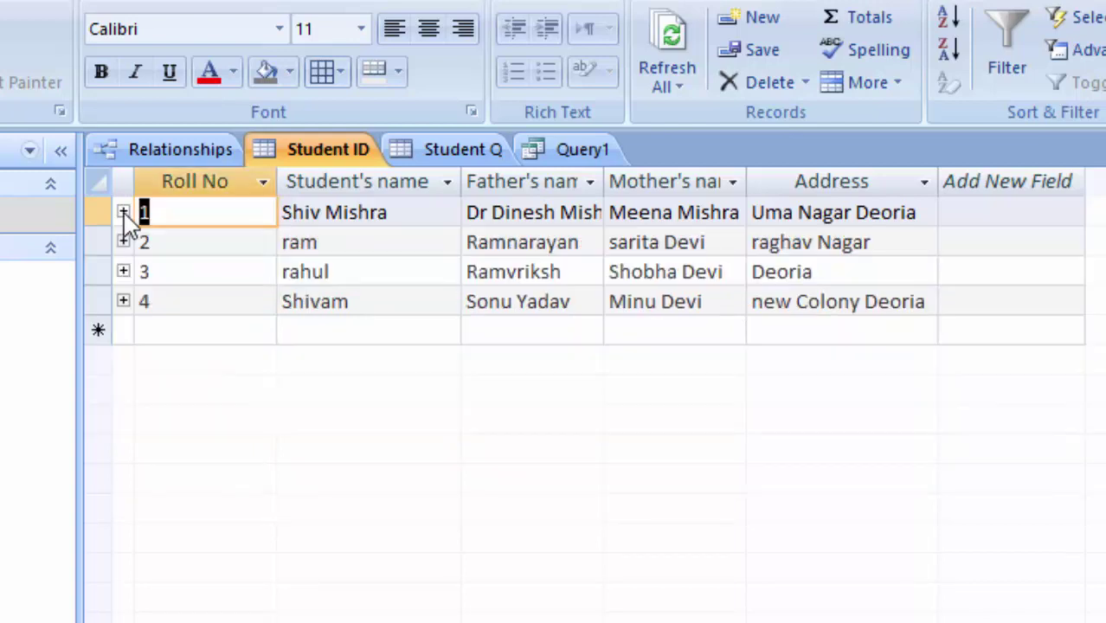
click(123, 301)
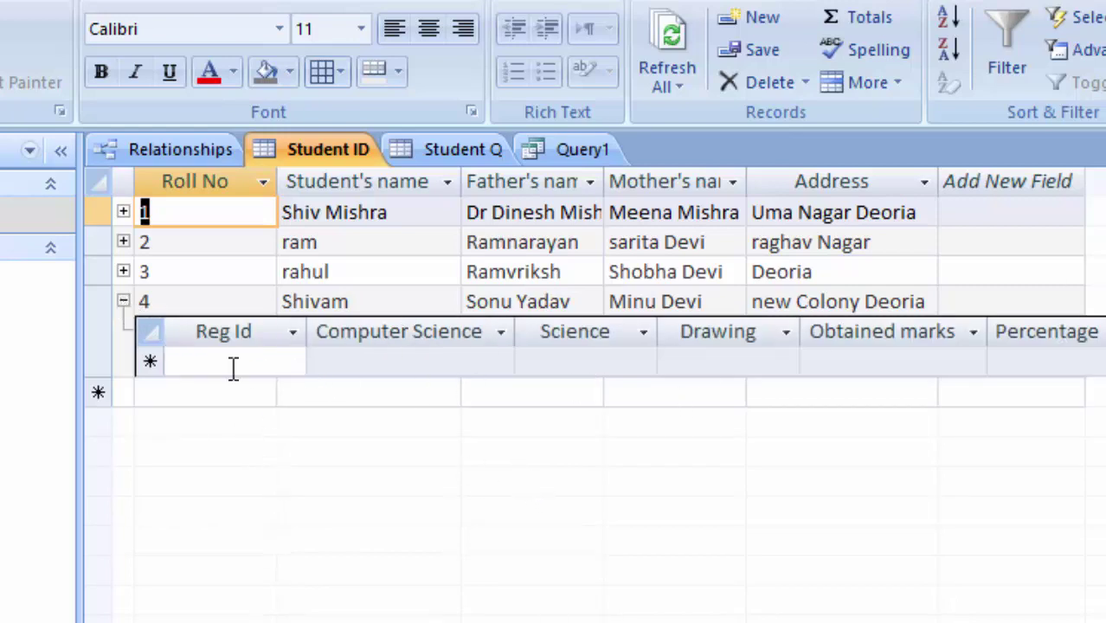
click(123, 242)
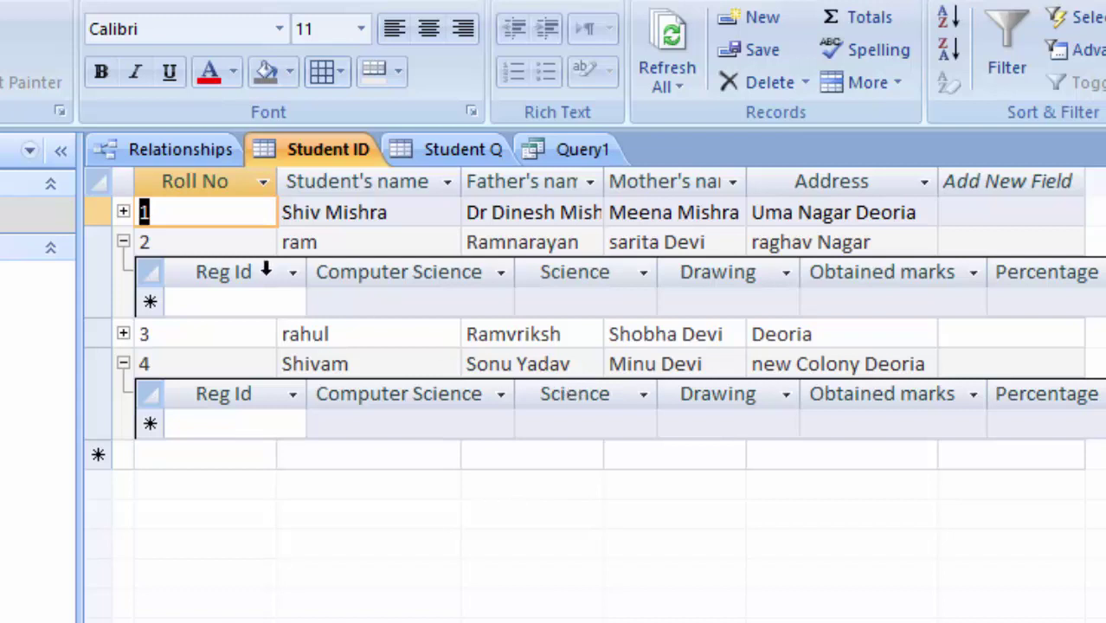
click(123, 242)
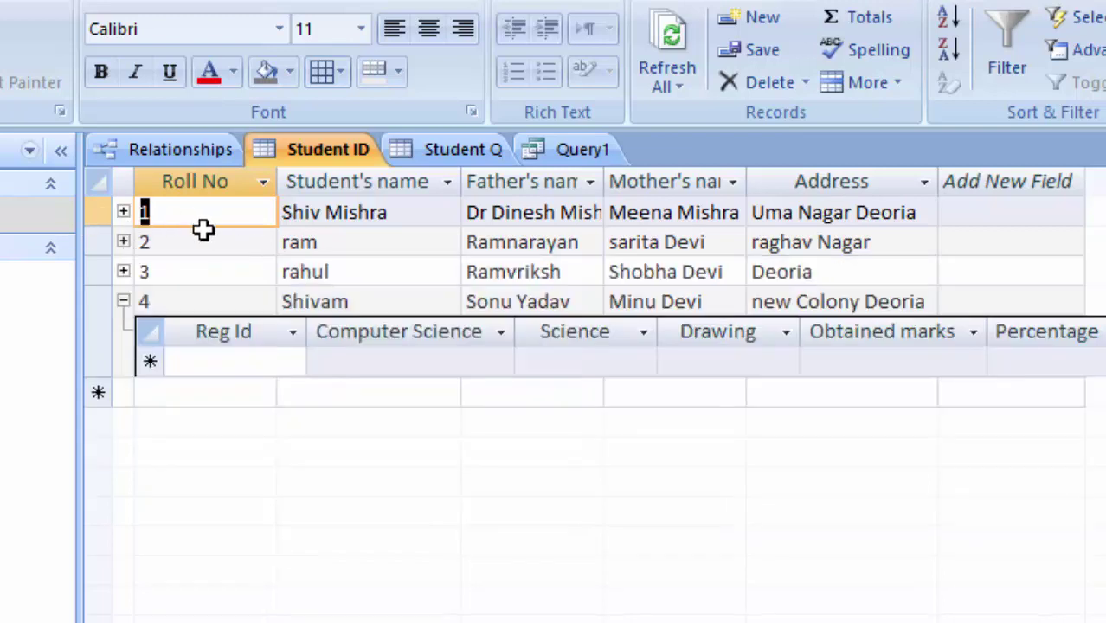
click(123, 212)
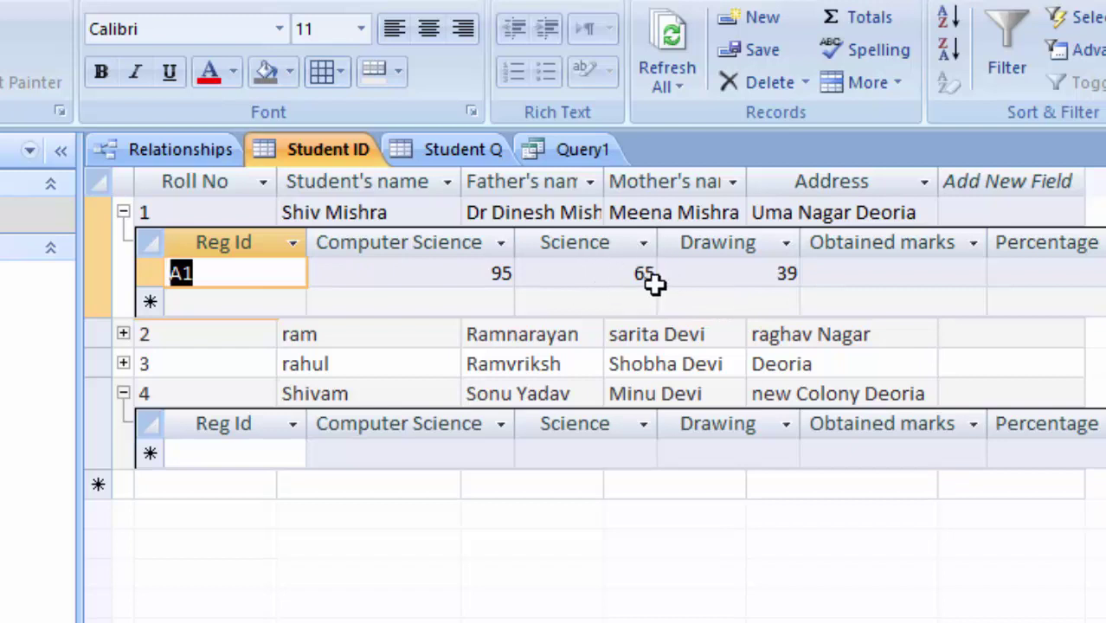
click(561, 150)
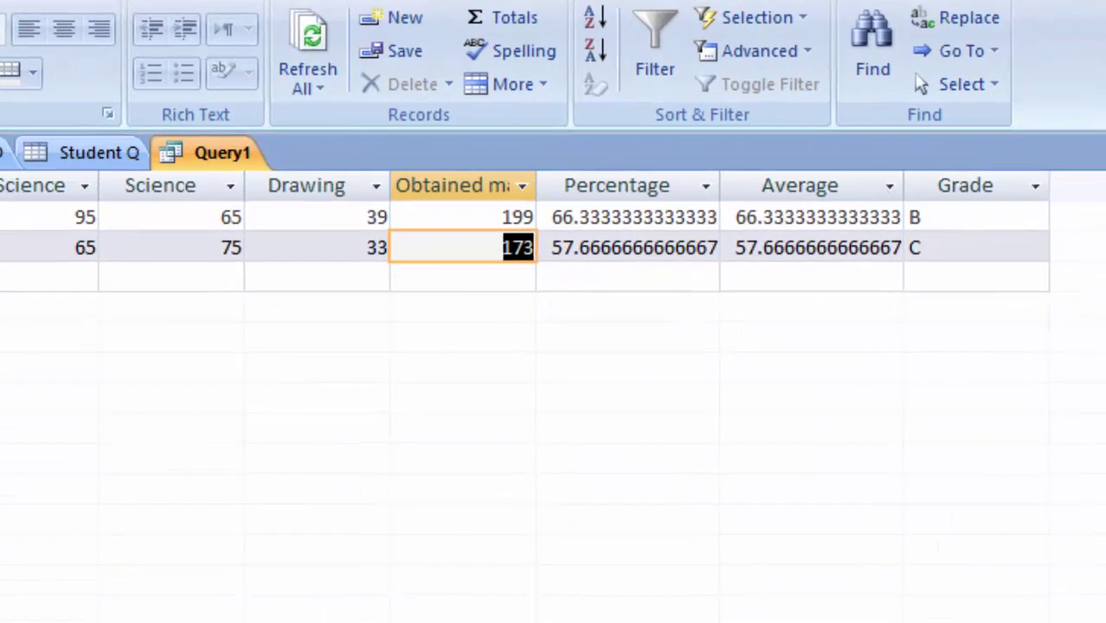
double_click(541, 176)
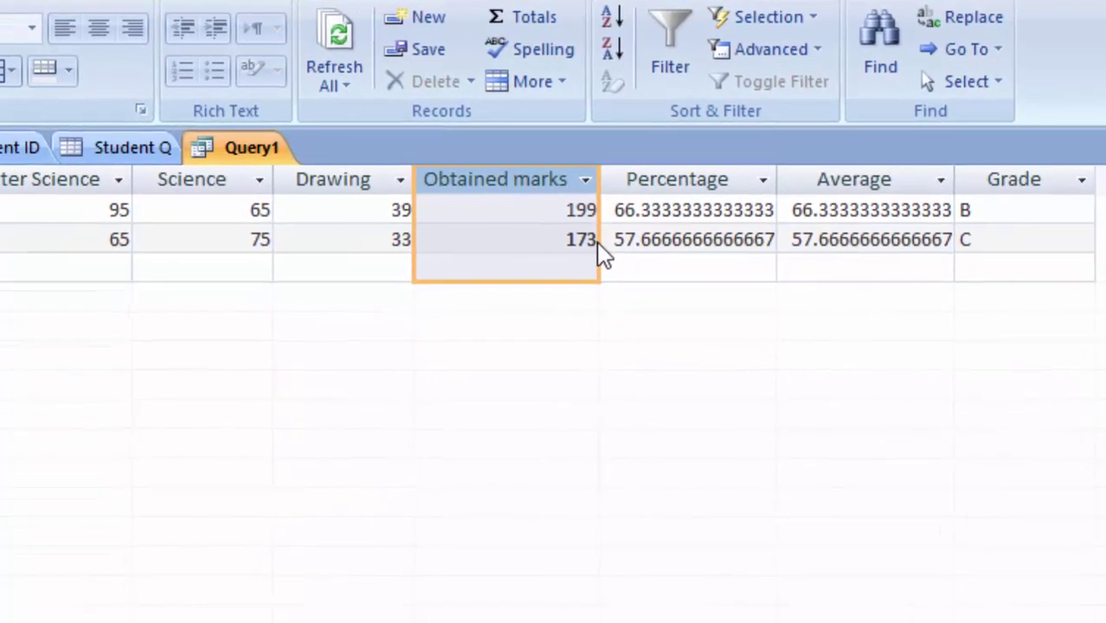